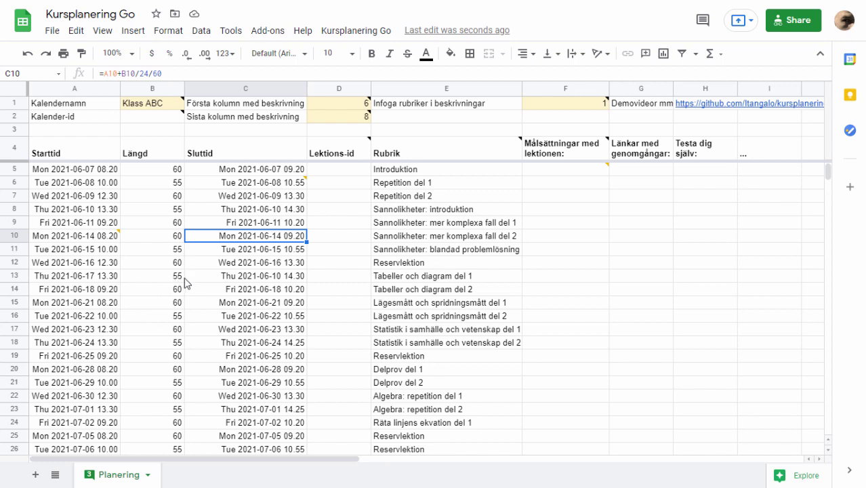
left_click(451, 320)
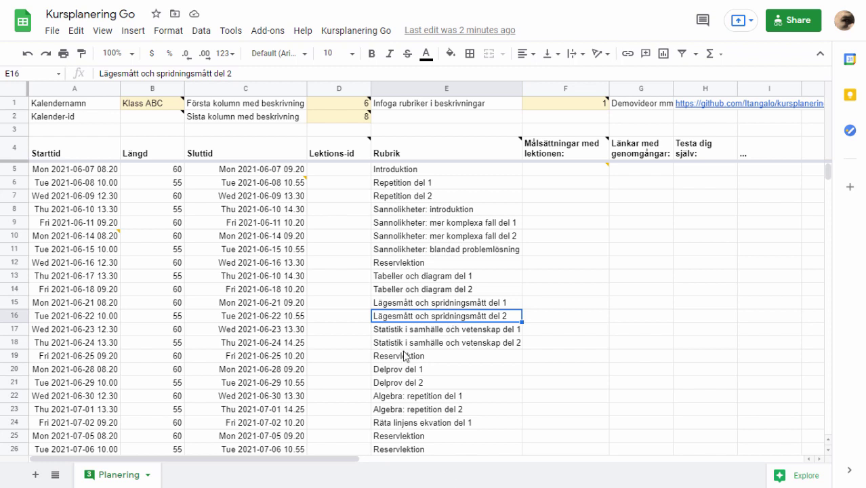
left_click(471, 238)
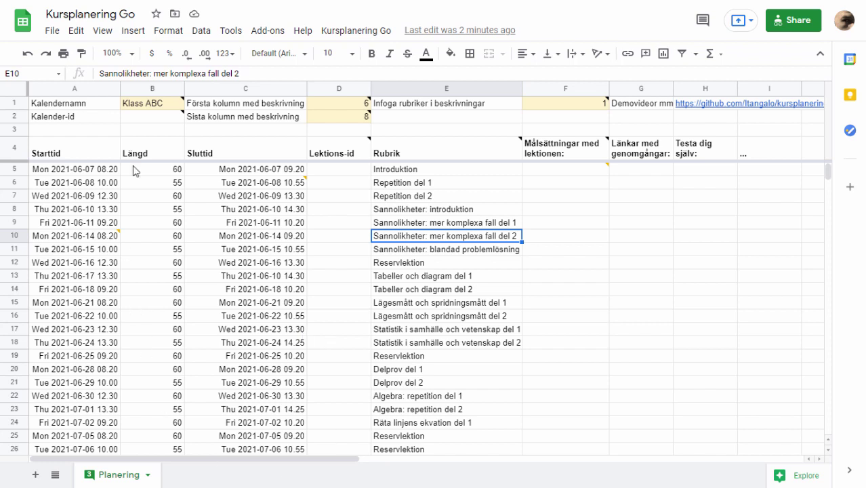
- Make a copy of the planning spreadsheet named "Min planering läsåret 21/22" in the Kursplanering folder
left_click(53, 32)
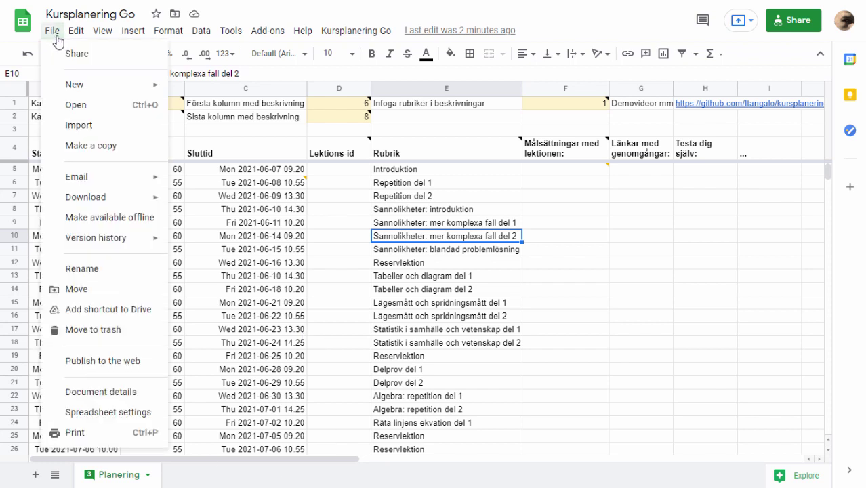
left_click(92, 147)
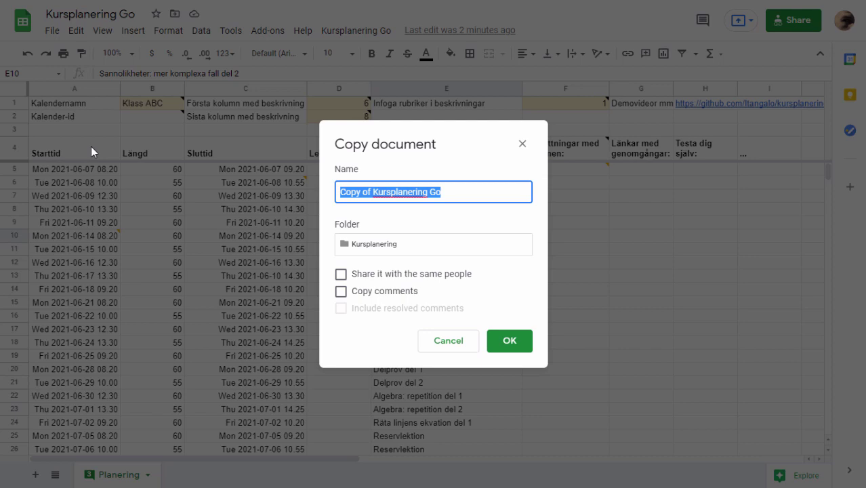
type("Min planerin")
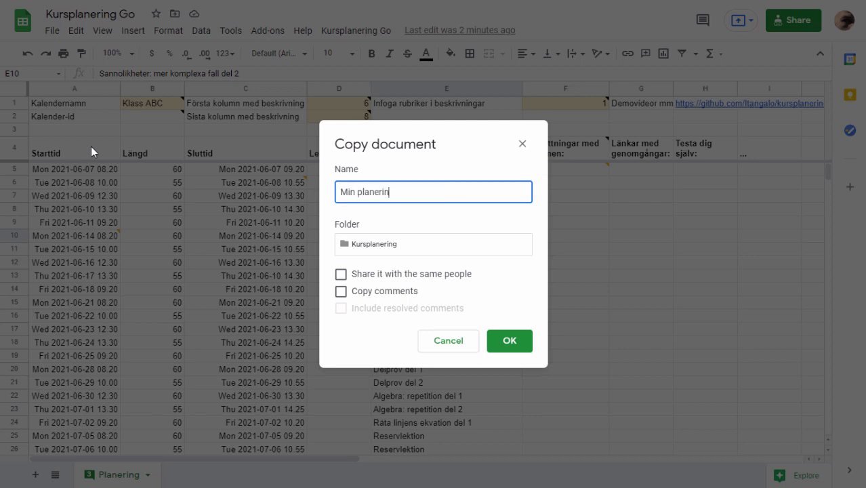
type("g läsåret 21/")
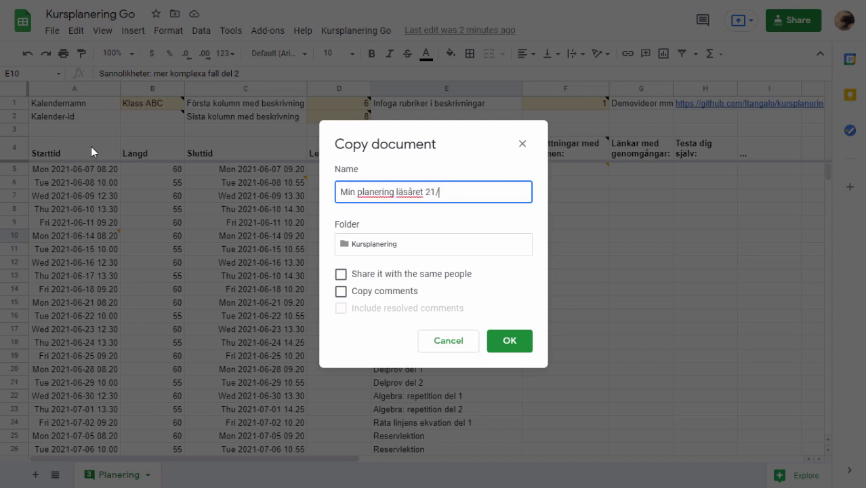
type("22")
left_click(513, 342)
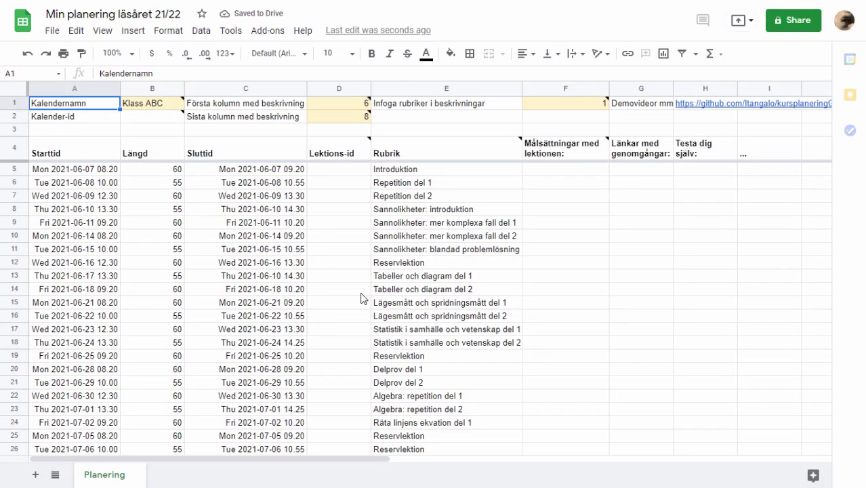
- Look through the lesson headings in the Rubrik column, from row 5 to row 27
left_click(247, 236)
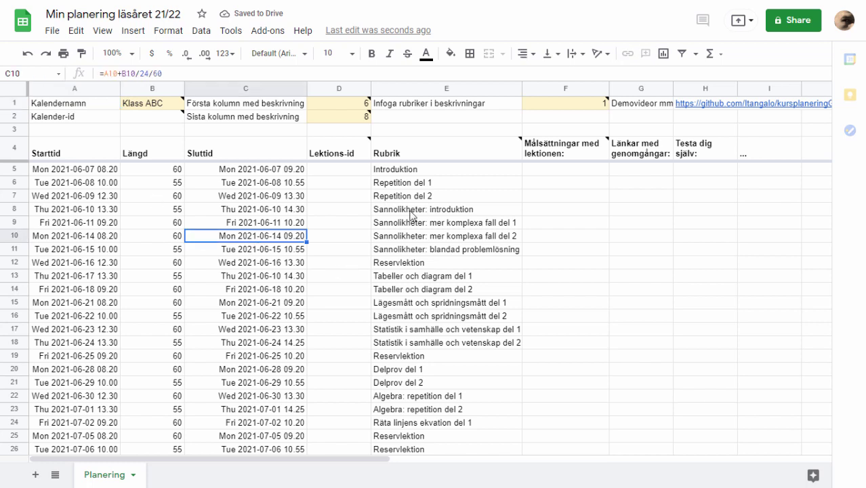
left_click(420, 171)
scroll(431, 288, "down", 2)
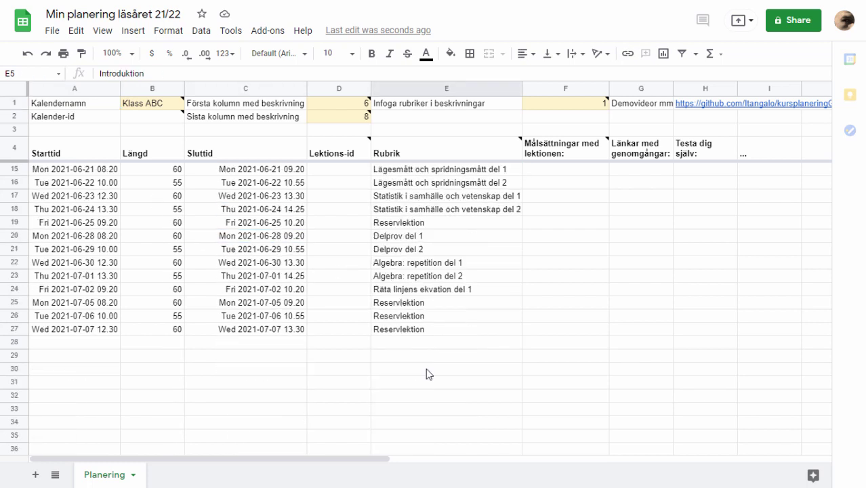
left_click(442, 330, "shift")
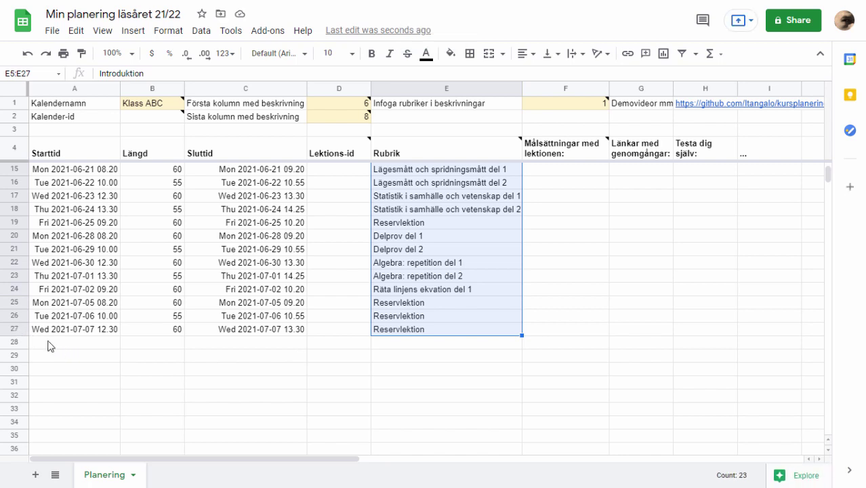
scroll(231, 302, "up", 5)
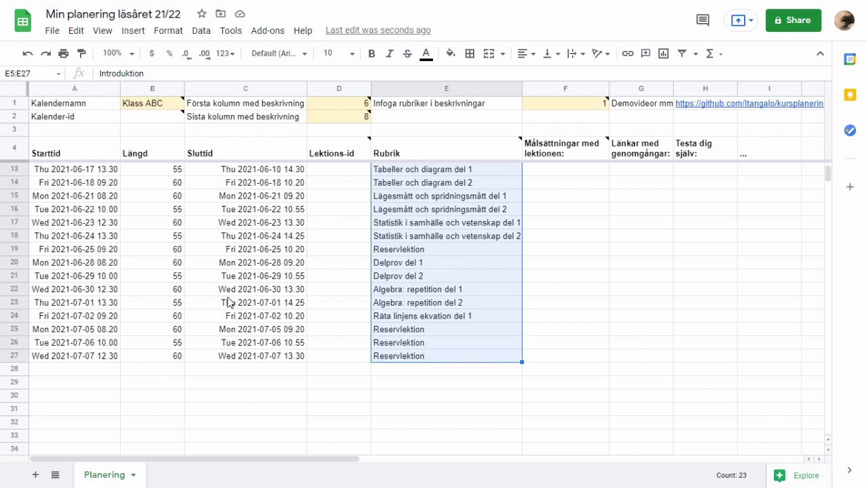
left_click(245, 237)
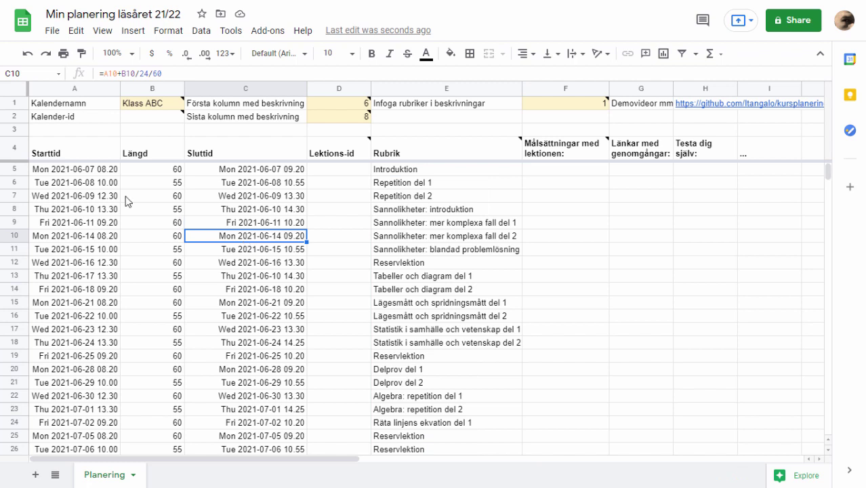
left_click(87, 171)
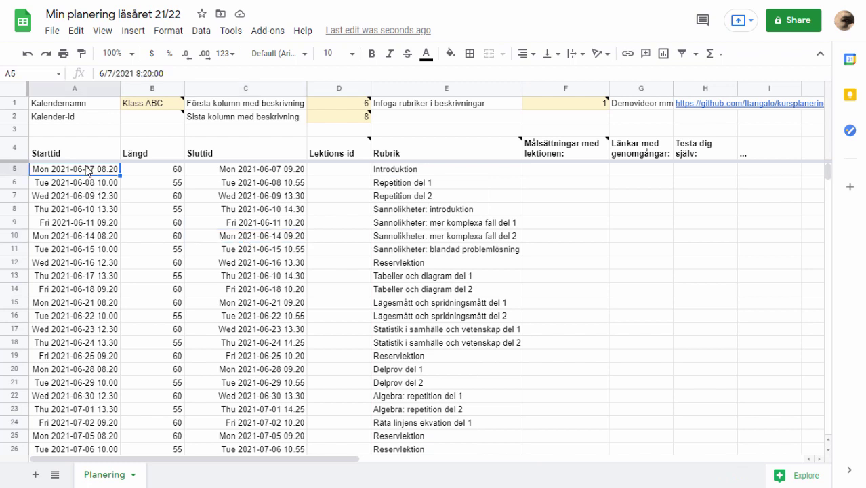
key("ctrl+Page_Down")
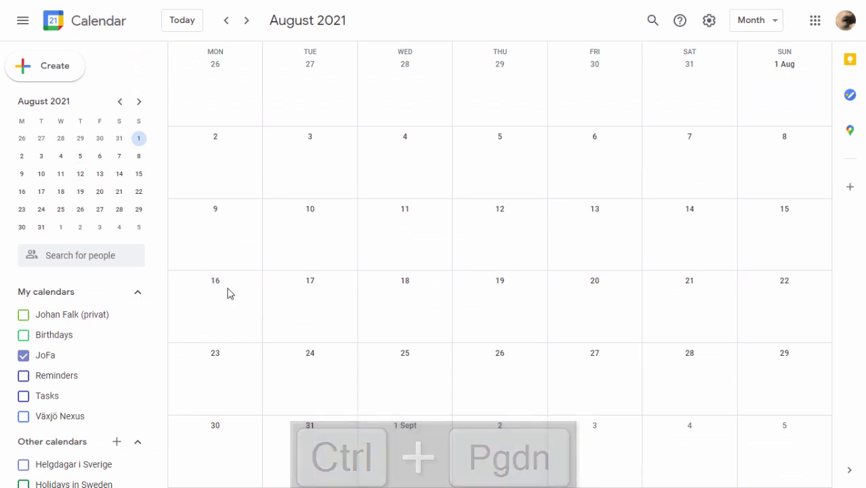
key("ctrl+Page_Up")
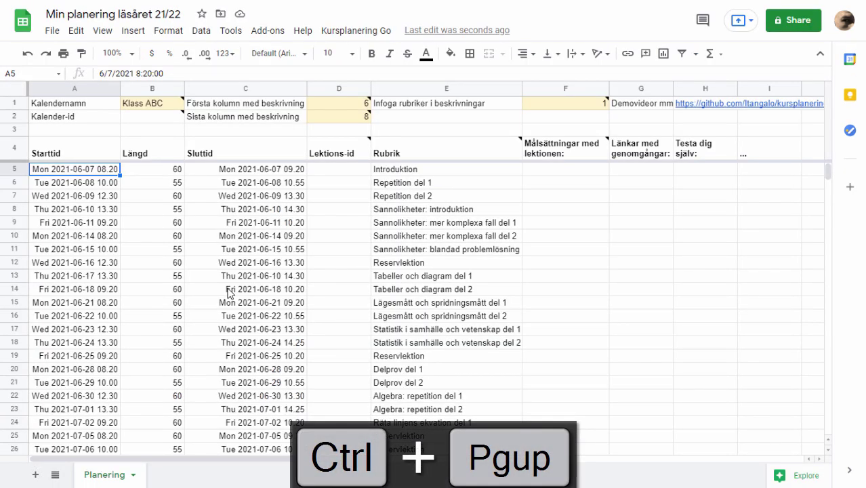
type("2021-0")
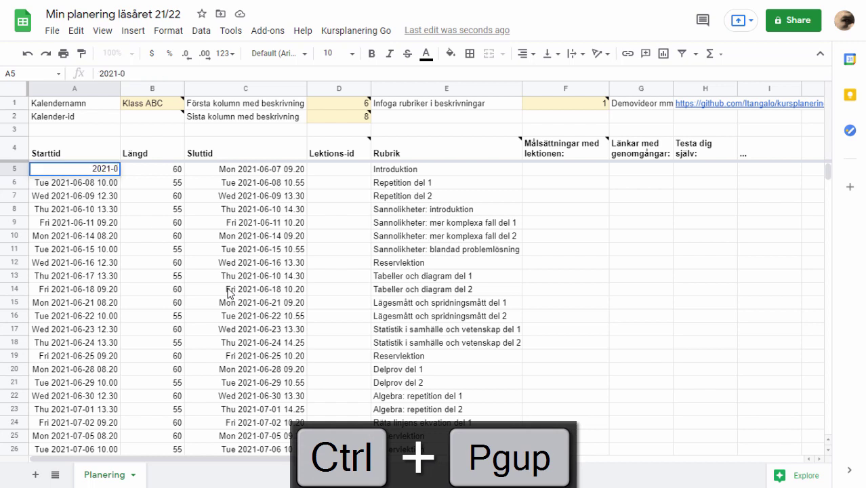
type("8-16")
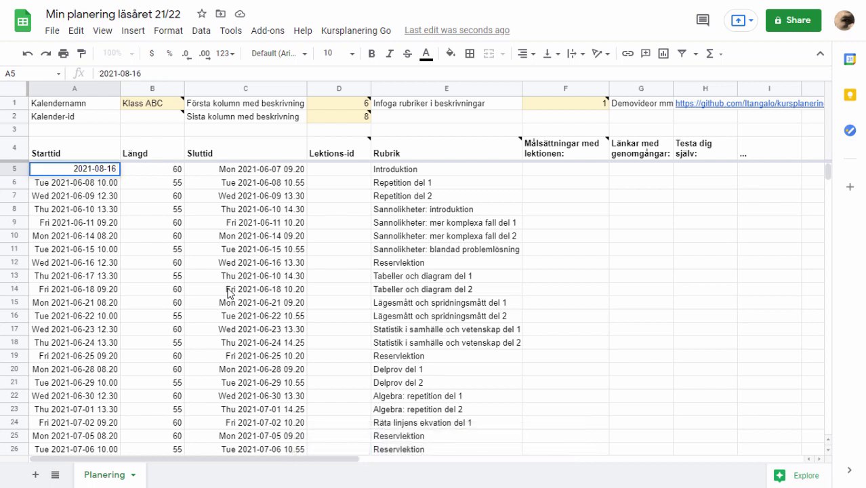
type(" 10:10")
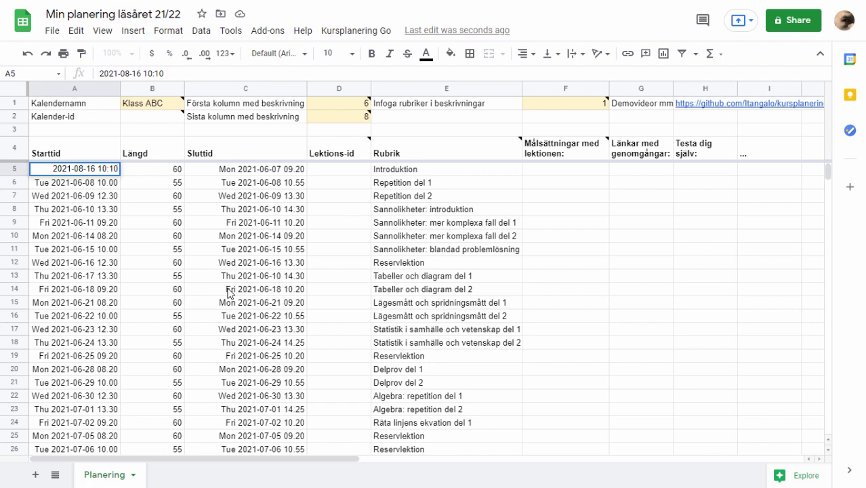
key("Return")
key("Up")
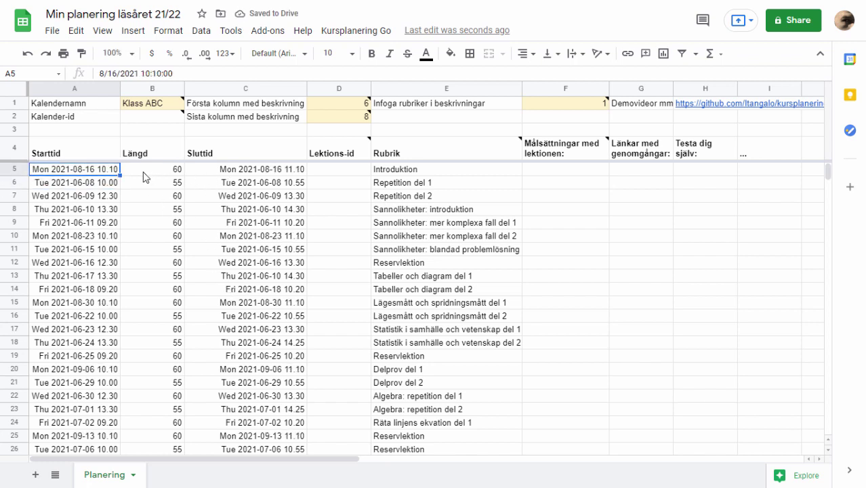
- Examine the first lesson's length and end-time formula, along with the Starttid and Sluttid headers
left_click(145, 175)
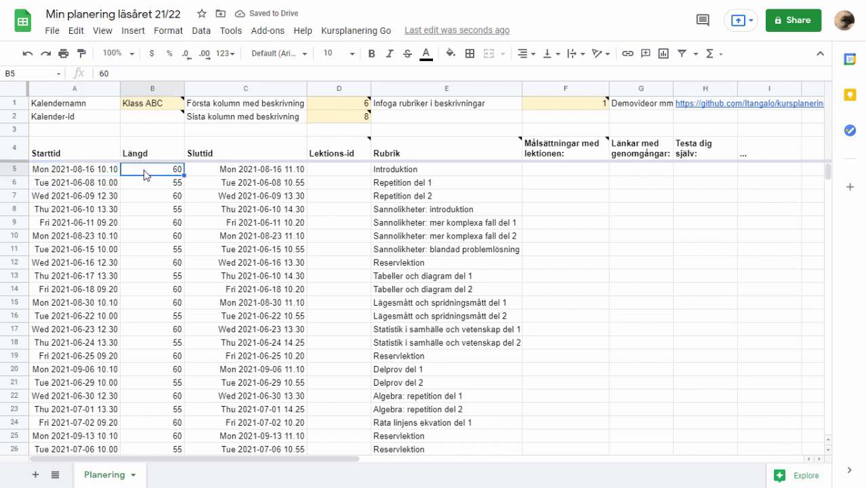
left_click(227, 172)
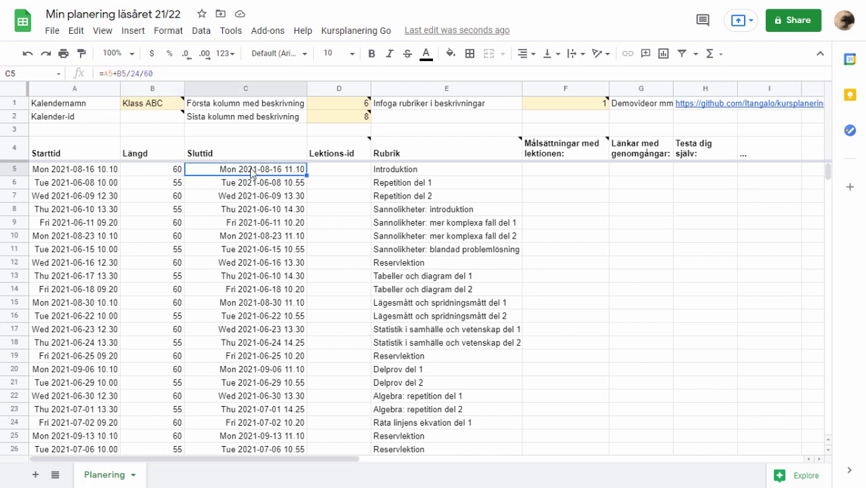
left_click(117, 157)
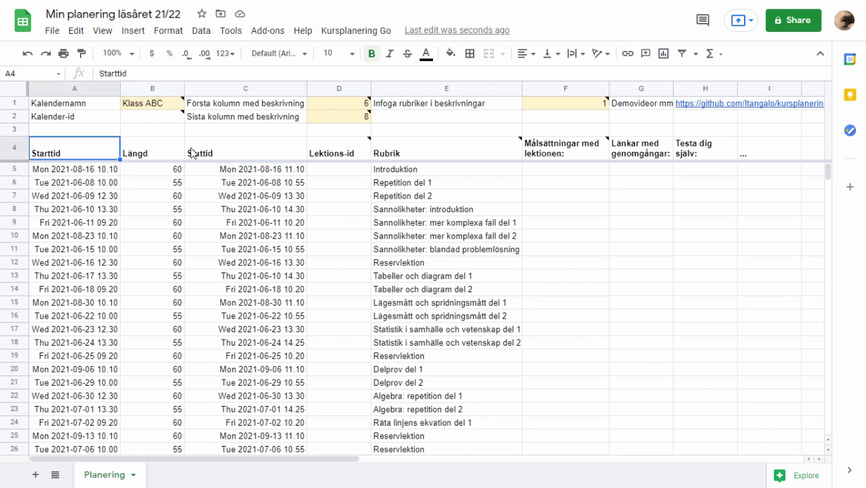
left_click(231, 157)
left_click(105, 172)
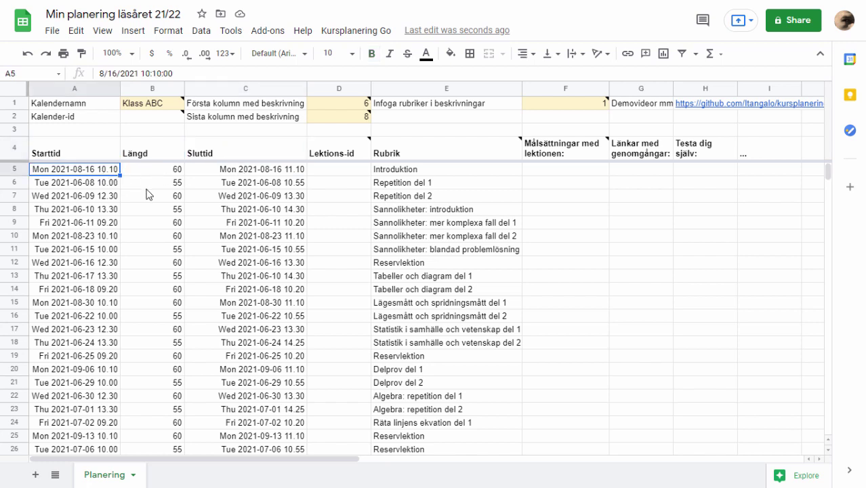
key("Down")
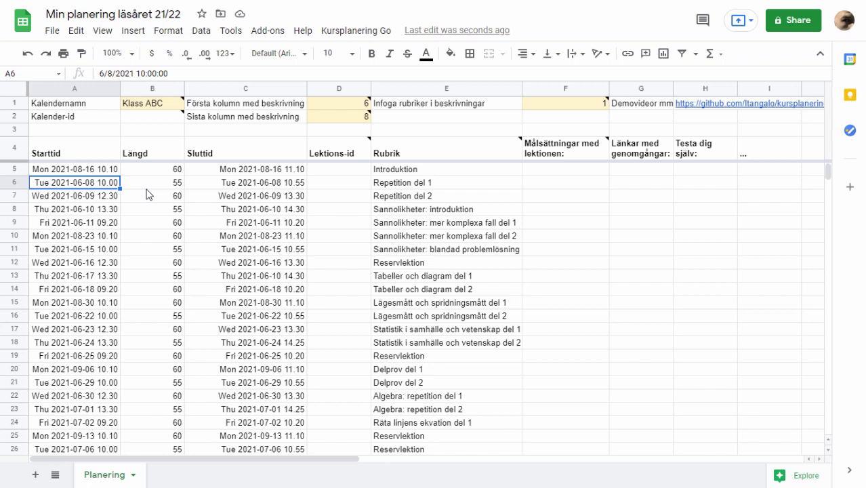
type("2021")
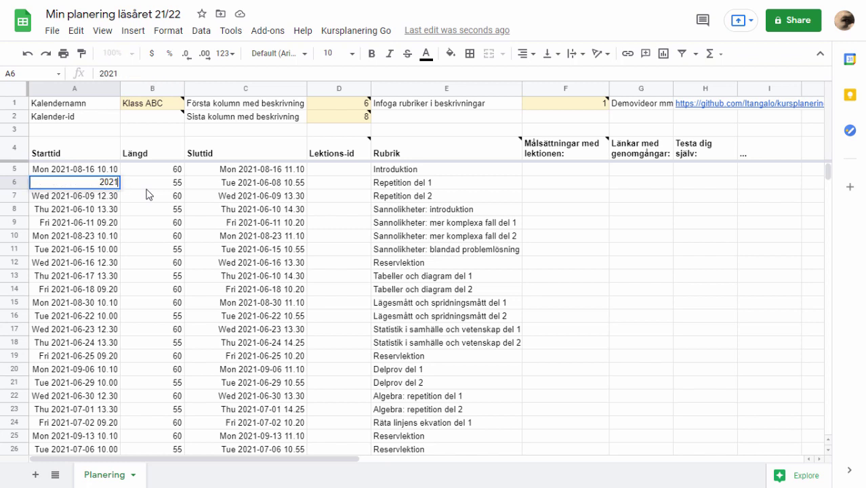
type("-08-17 10:10")
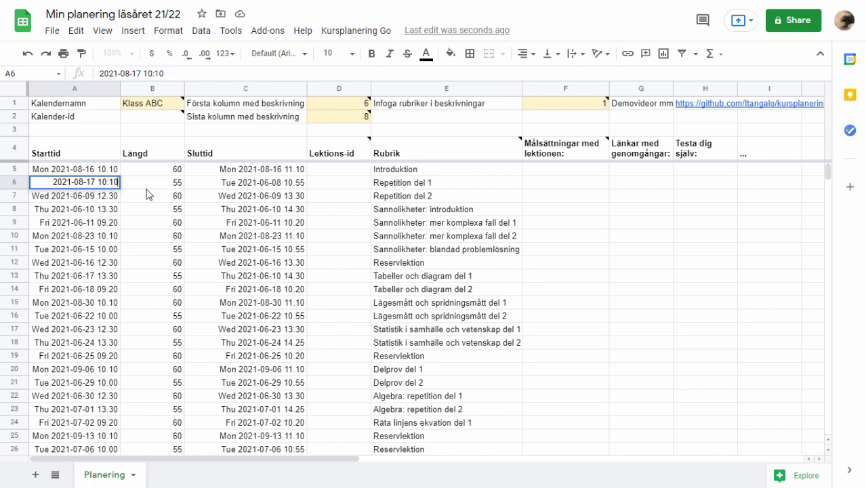
key("Return")
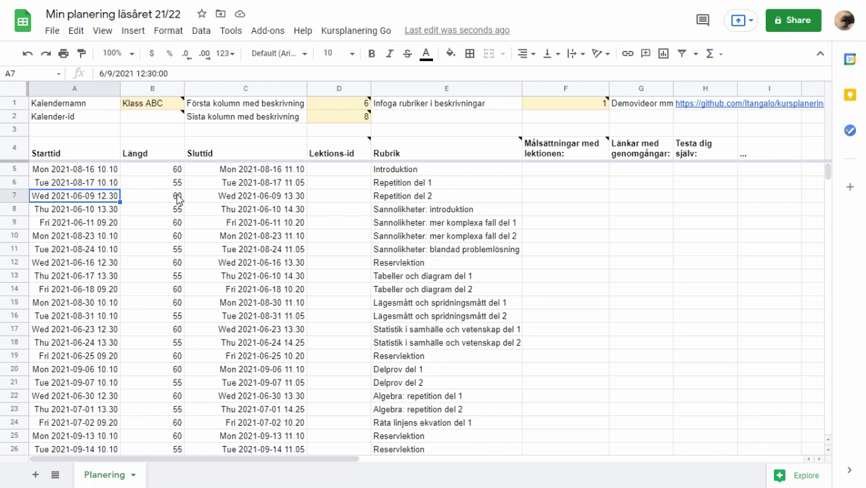
key("BackSpace")
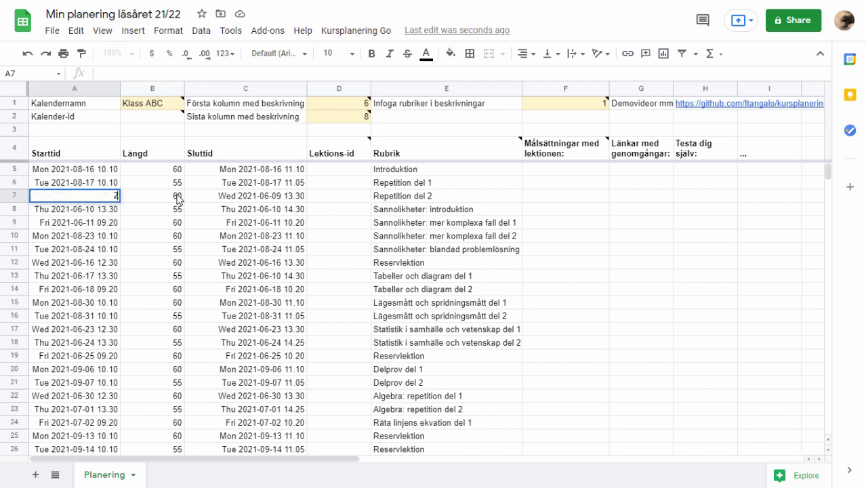
type("2021-08-17")
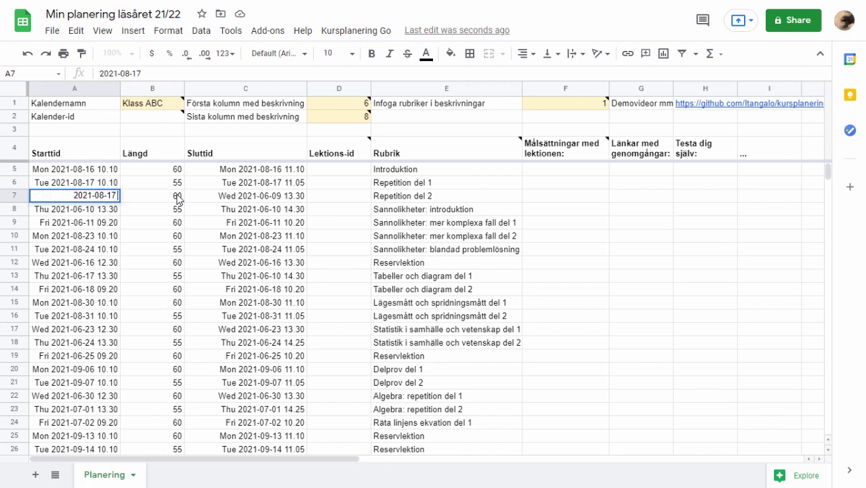
type(" 11:10")
key("Return")
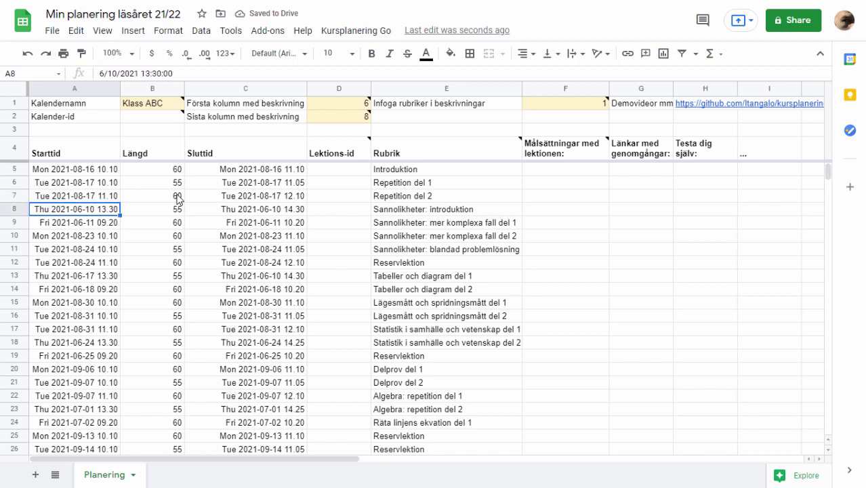
type("202")
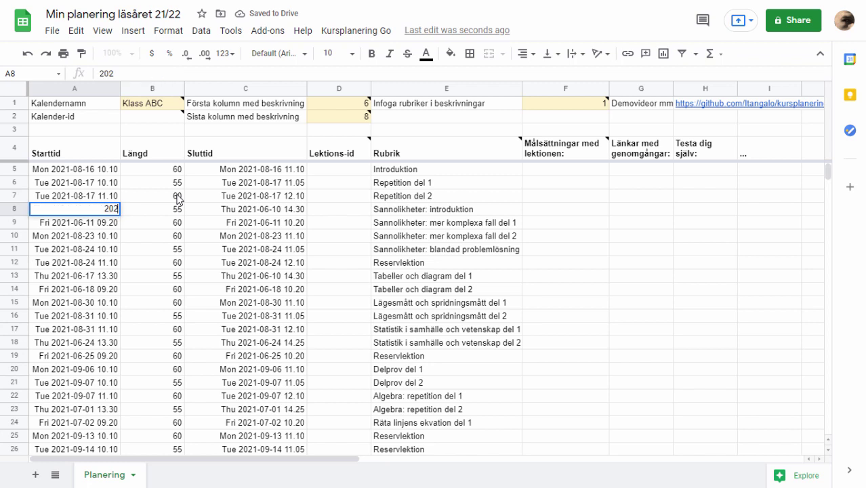
type("1-08-19")
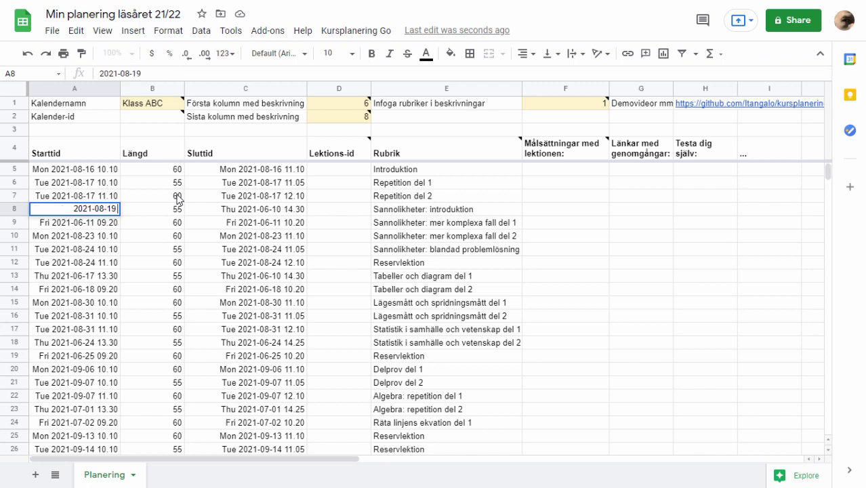
type(" 13:45")
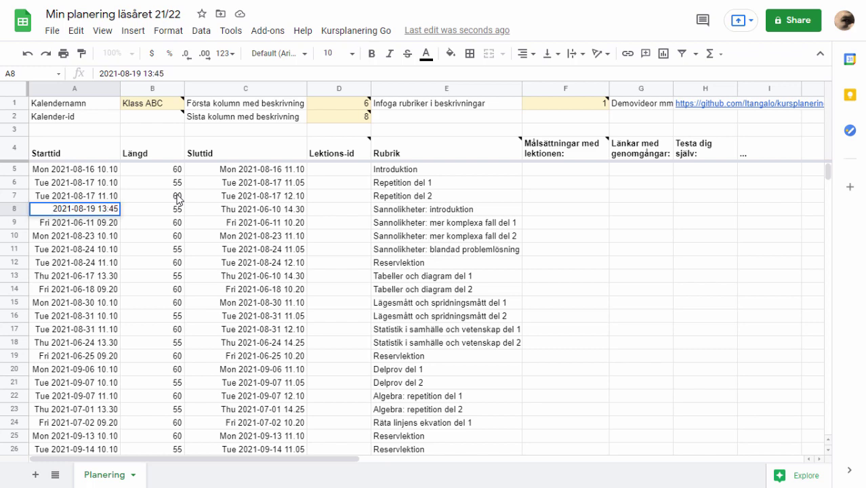
key("Return")
- Clear the remaining start times in A9:A27 and return to the first lesson's start time
key("ctrl+shift+Down")
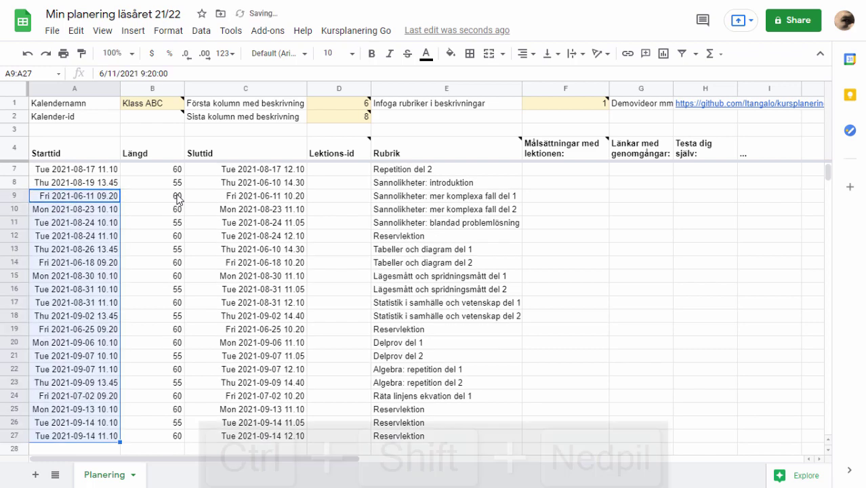
key("Delete")
key("Up")
key("Up")
key("Up")
key("Up")
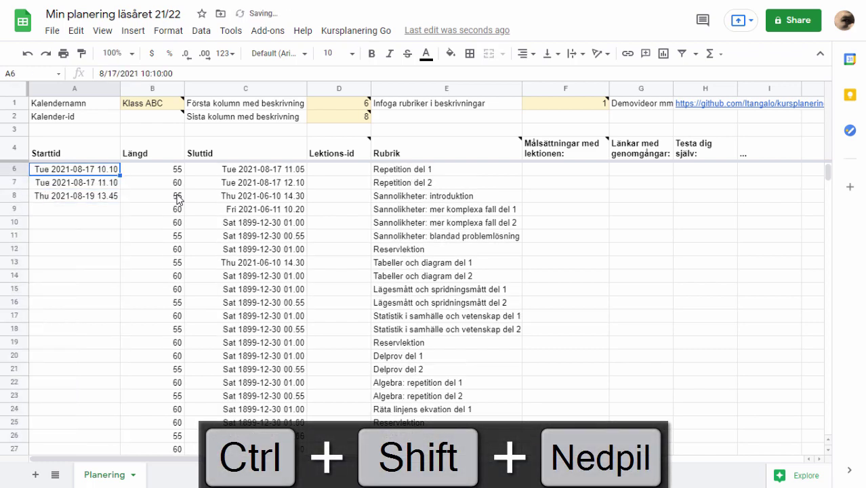
- Enter the formula =A5+7 in A9 so the fifth lesson starts one week after the first lesson
key("Down")
key("Down")
key("Down")
key("Down")
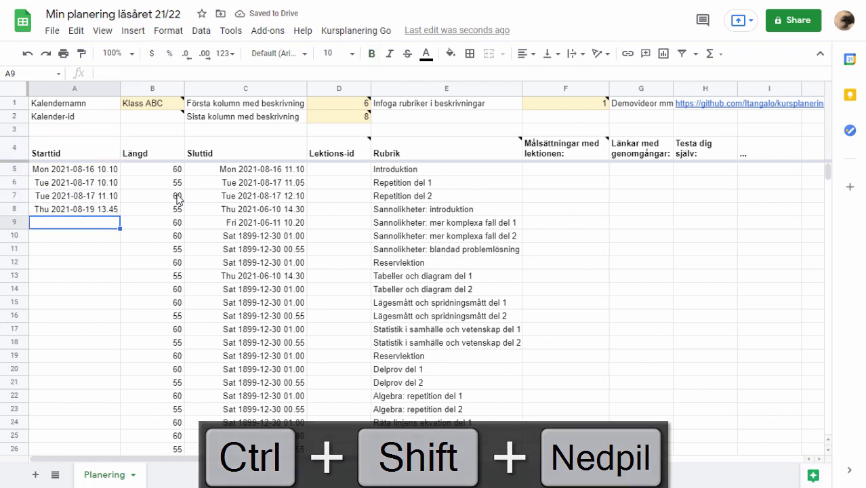
key("Up")
key("shift+Up")
key("shift+Up")
key("shift+Up")
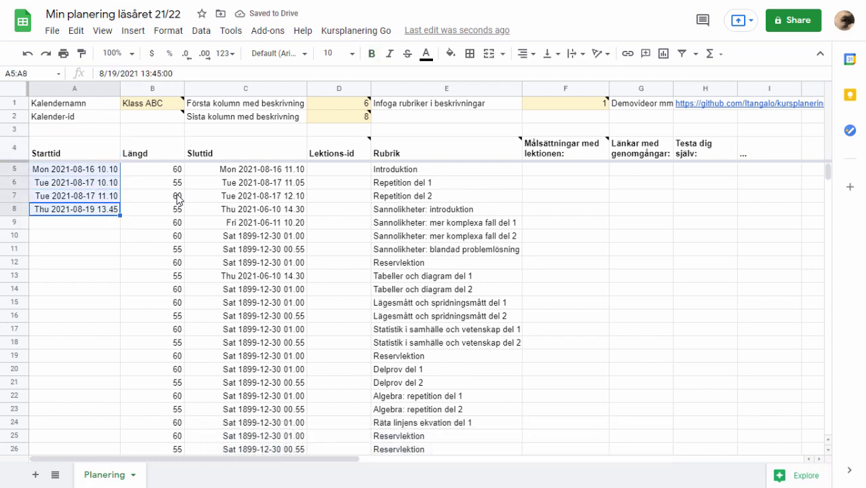
key("Down")
type("=")
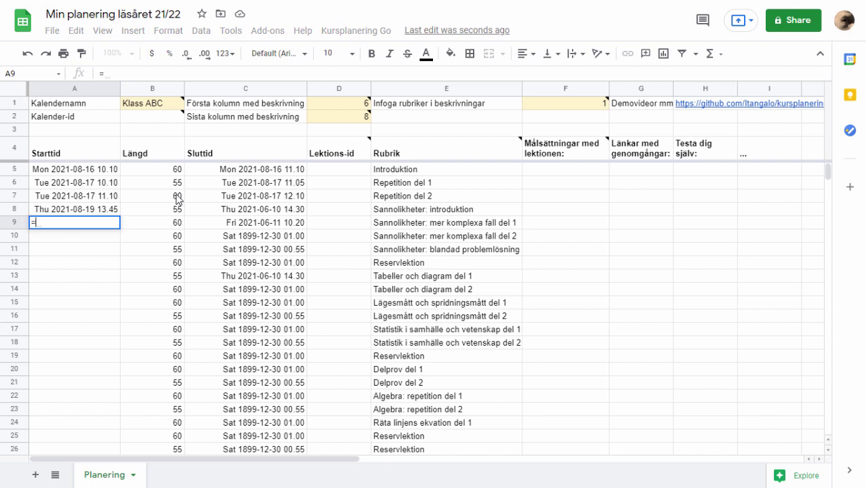
left_click(87, 173)
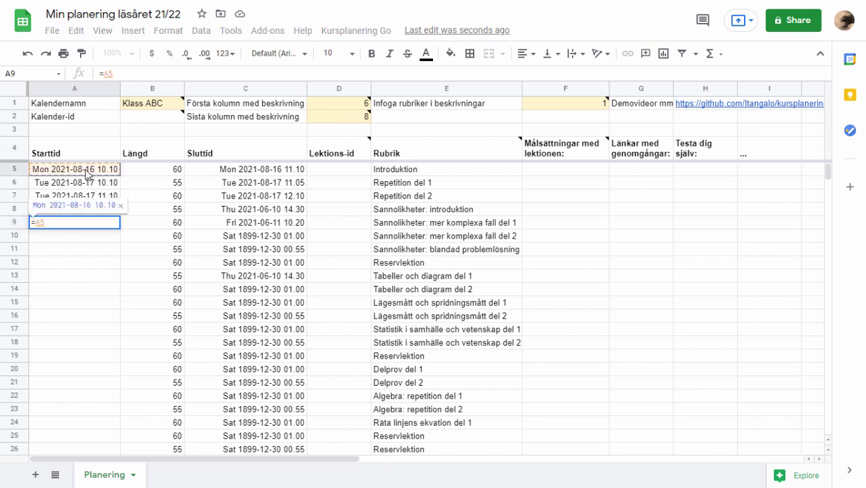
type("+7")
key("Return")
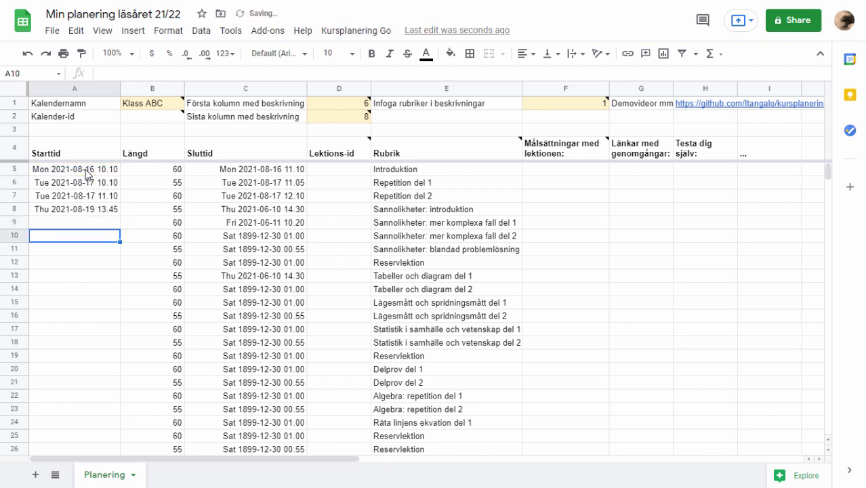
- Fill the start time formula from A9 down through A27
left_click(87, 226)
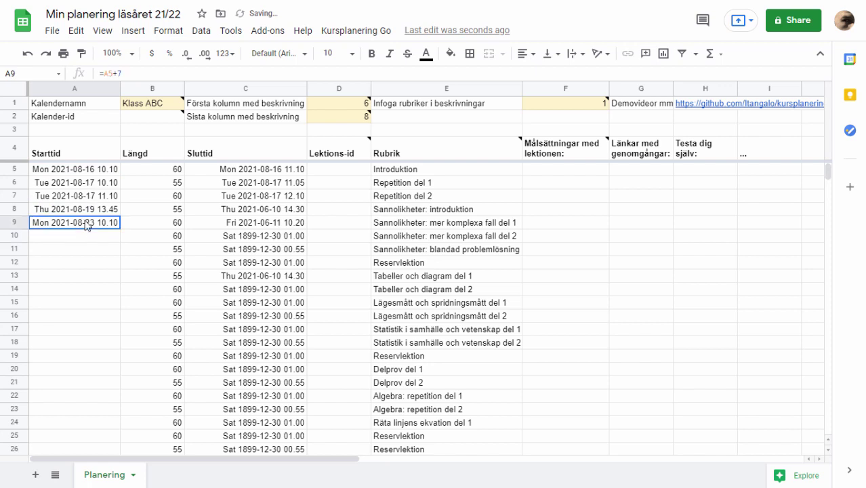
left_click_drag(120, 230, 126, 402)
scroll(123, 366, "down", 2)
scroll(164, 388, "up", 2)
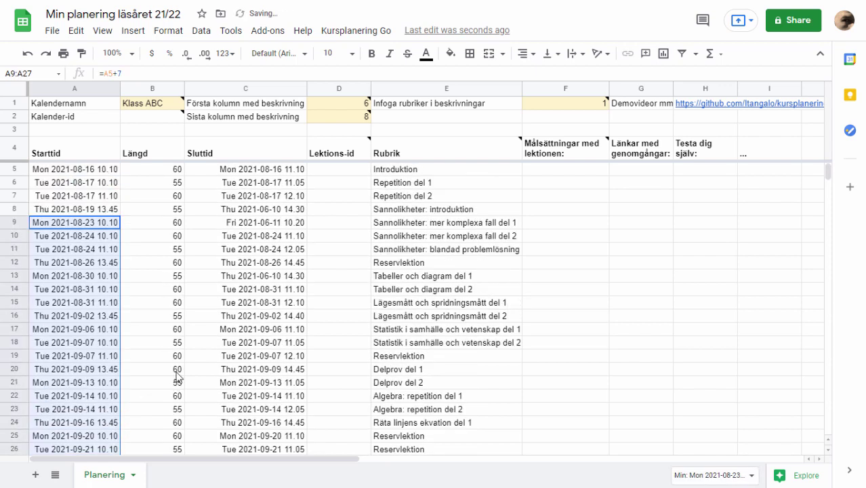
- Make the lesson length in B9 refer to the first lesson's length with =B5
left_click(178, 226)
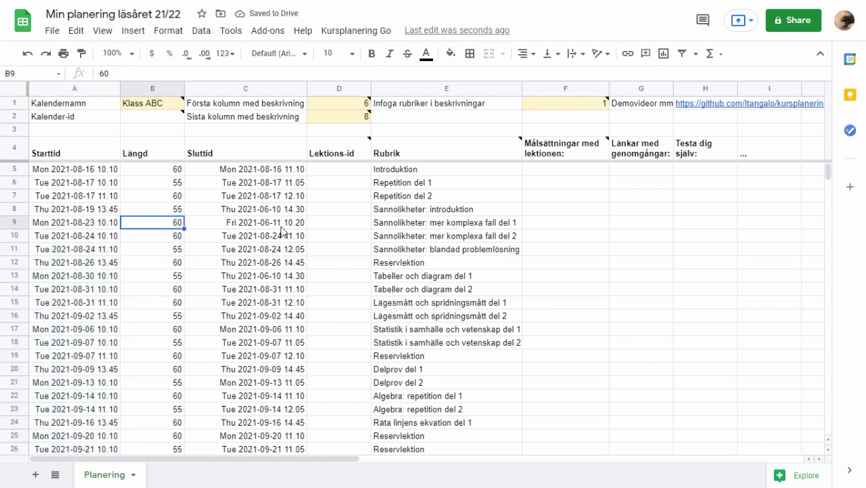
type("=")
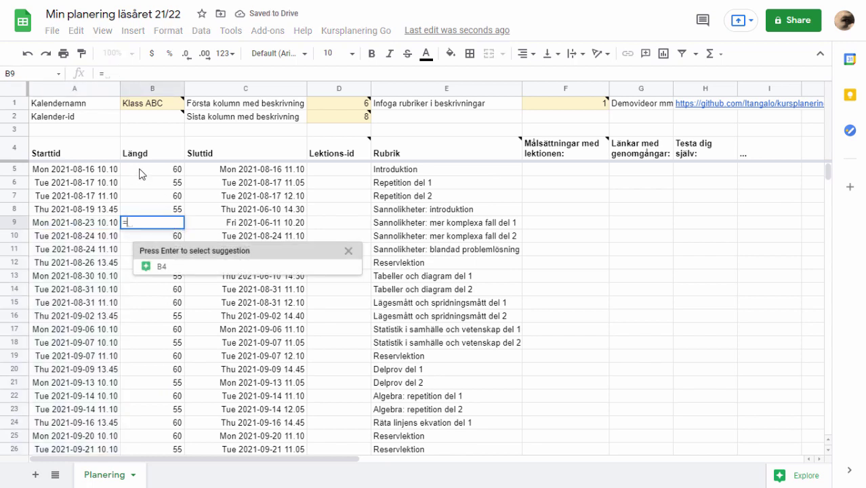
left_click(146, 171)
key("Return")
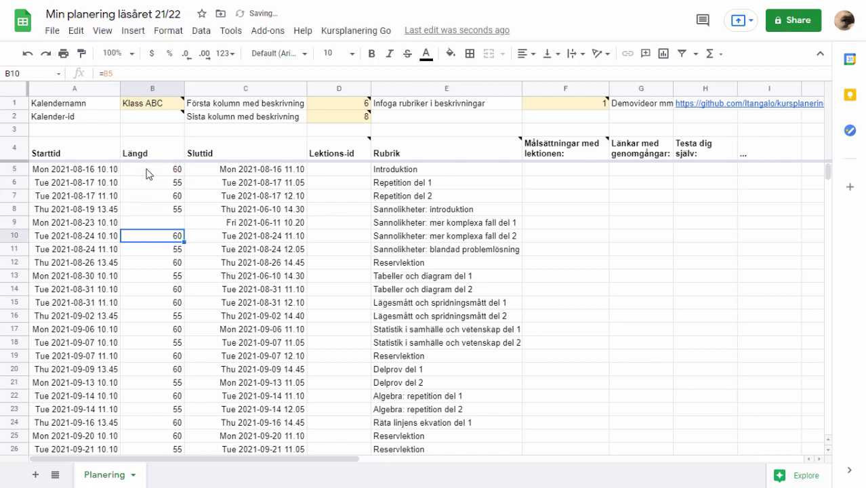
- Copy the length formula from B9 into B10:B27
key("Up")
key("ctrl+c")
key("Down")
key("ctrl+shift+Down")
key("ctrl+v")
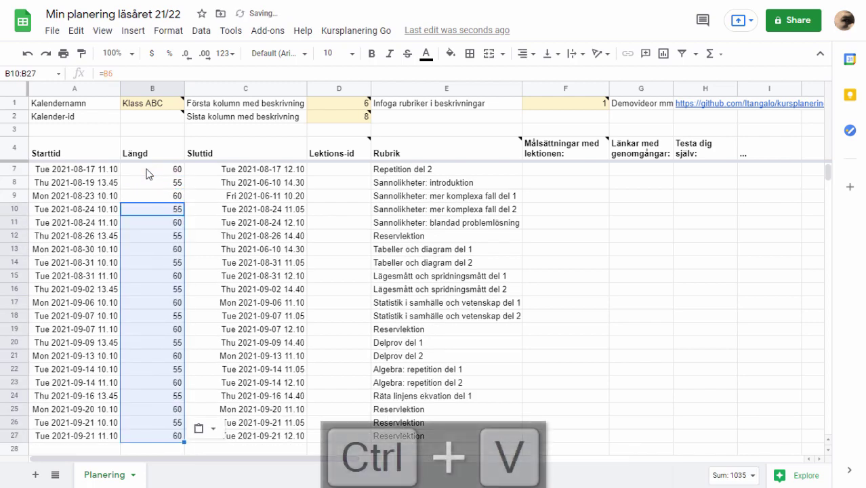
scroll(182, 252, "up", 1)
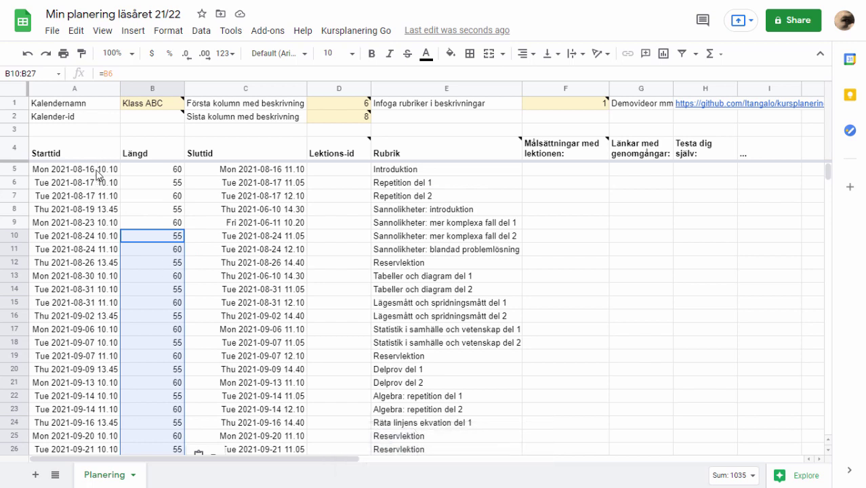
left_click_drag(98, 169, 88, 410)
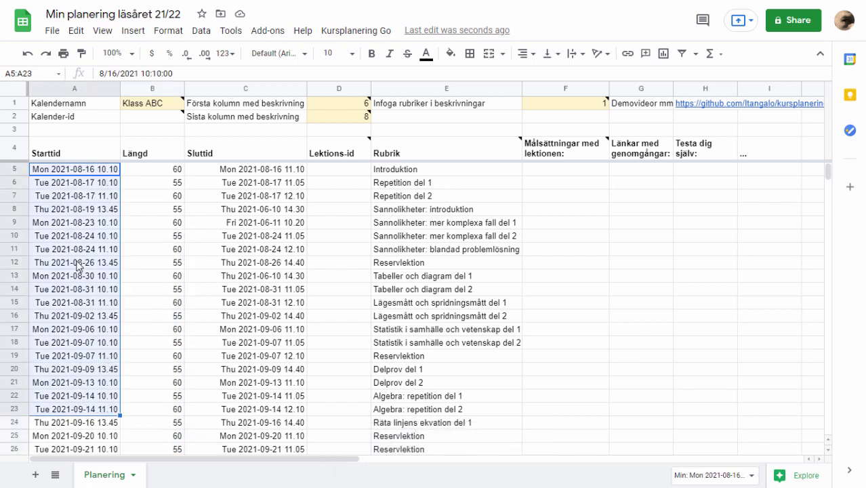
key("ctrl+c")
right_click(84, 178)
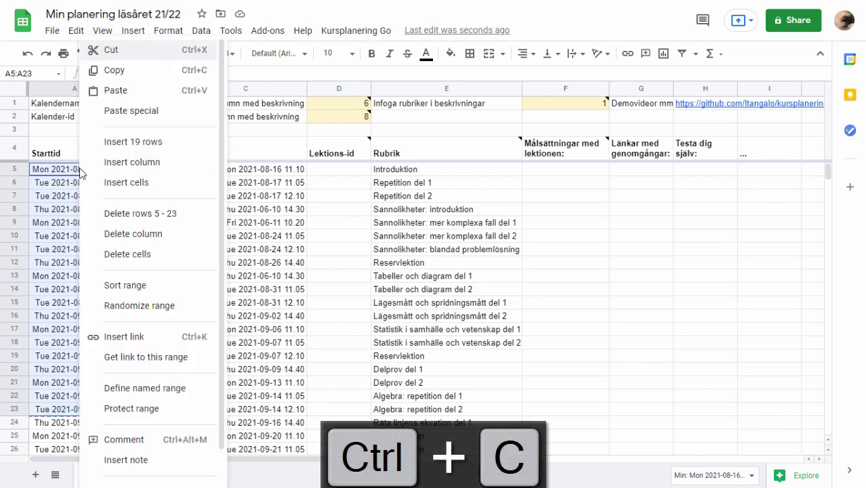
mouse_move(127, 119)
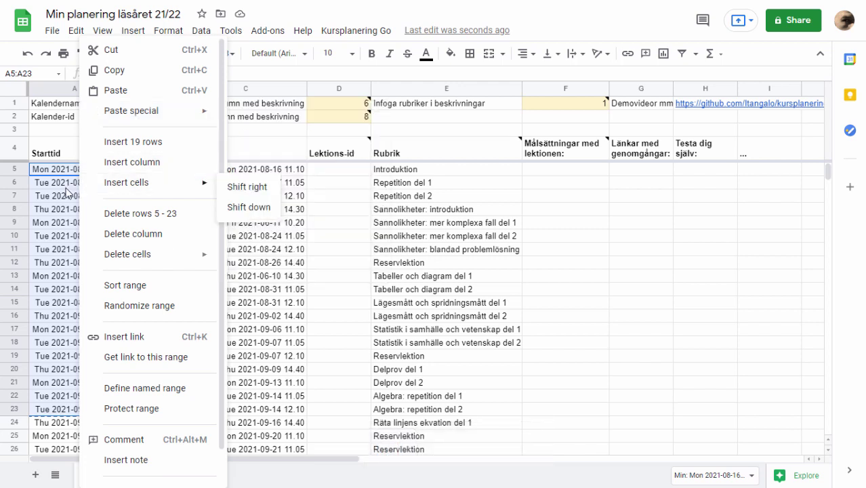
key("Escape")
- Review the filled start times, the end time formula in C17 and the lesson titles in the Rubrik column
left_click(85, 357)
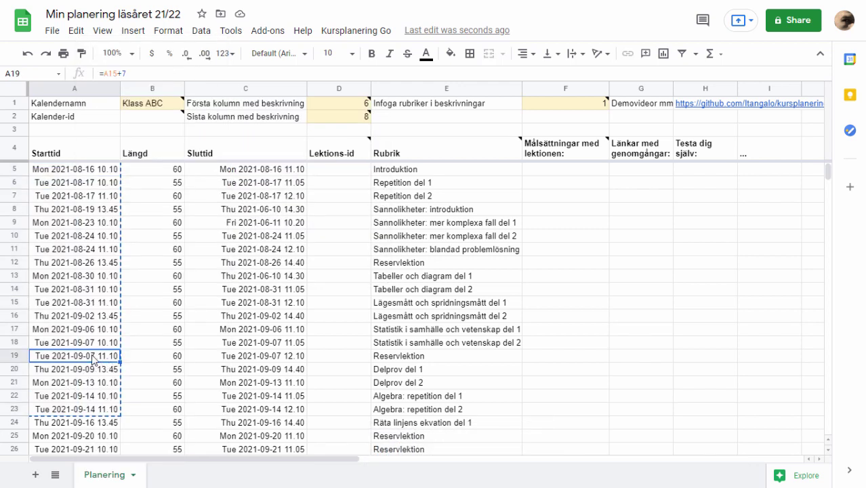
scroll(102, 363, "down", 1)
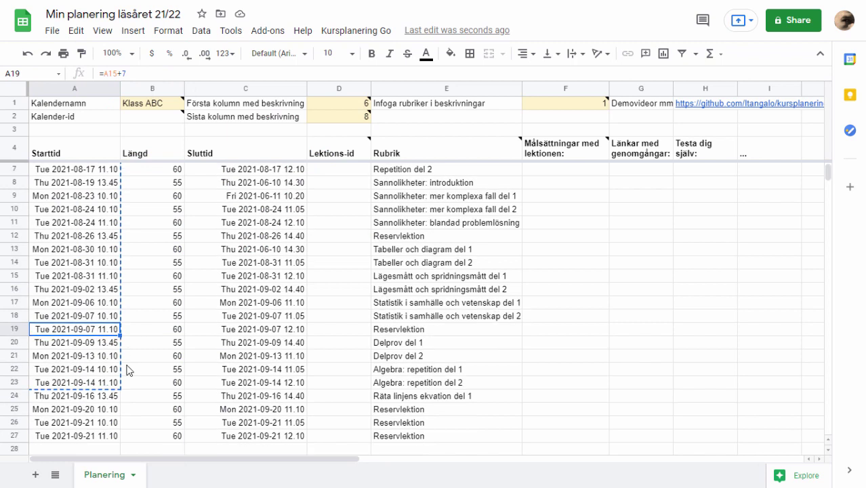
scroll(183, 367, "up", 1)
left_click(203, 335)
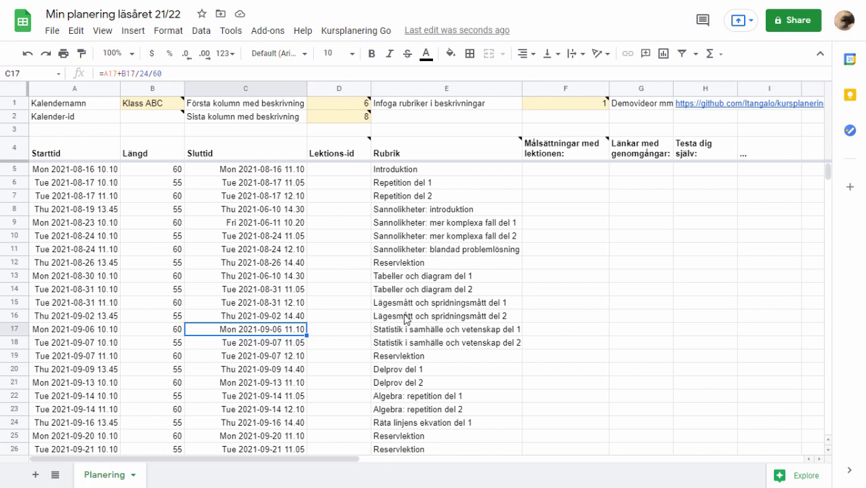
left_click_drag(100, 171, 81, 342)
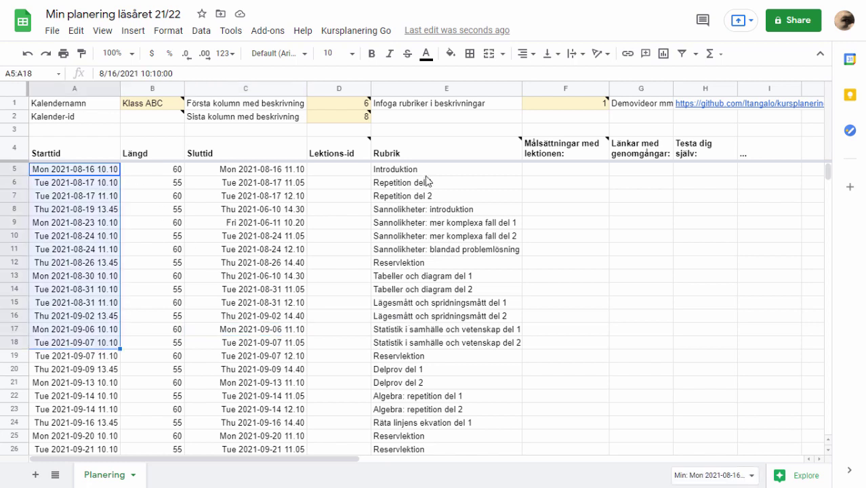
left_click_drag(426, 175, 444, 410)
left_click(448, 357)
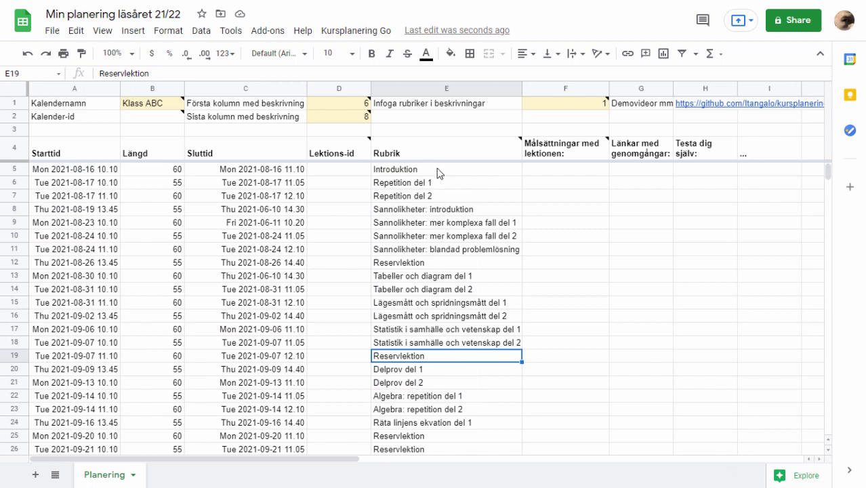
left_click_drag(438, 177, 415, 408)
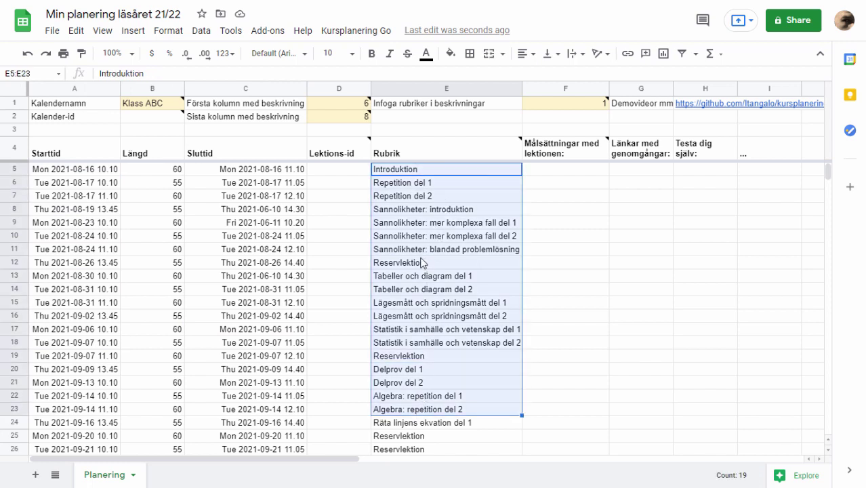
left_click(420, 260)
- Run Skapa/uppdatera valda kalenderhändelser on the Introduktion lesson and continue to the script's authorization
left_click(439, 175)
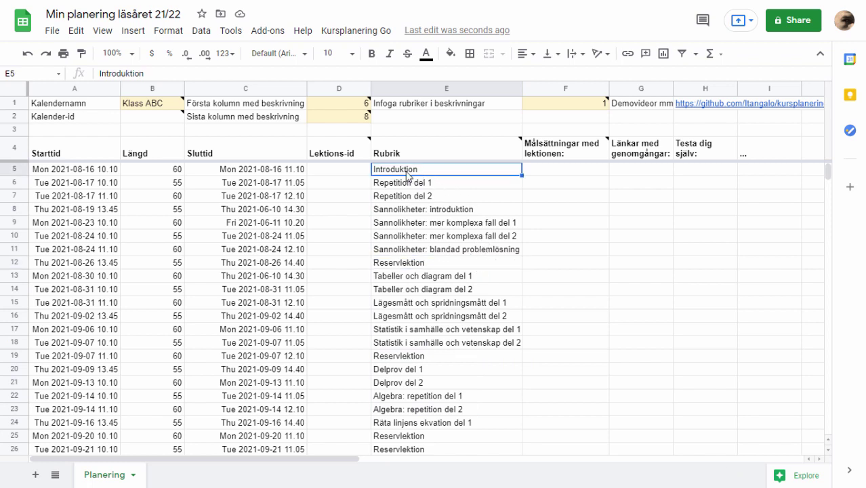
left_click(351, 32)
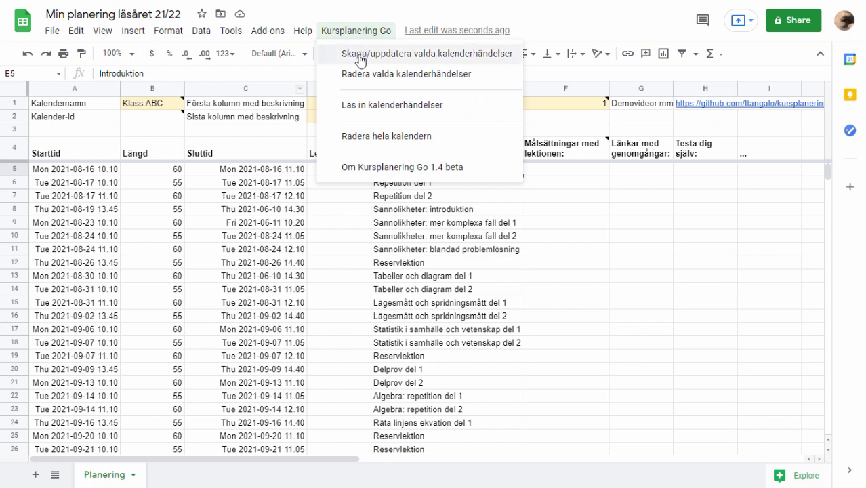
left_click(429, 55)
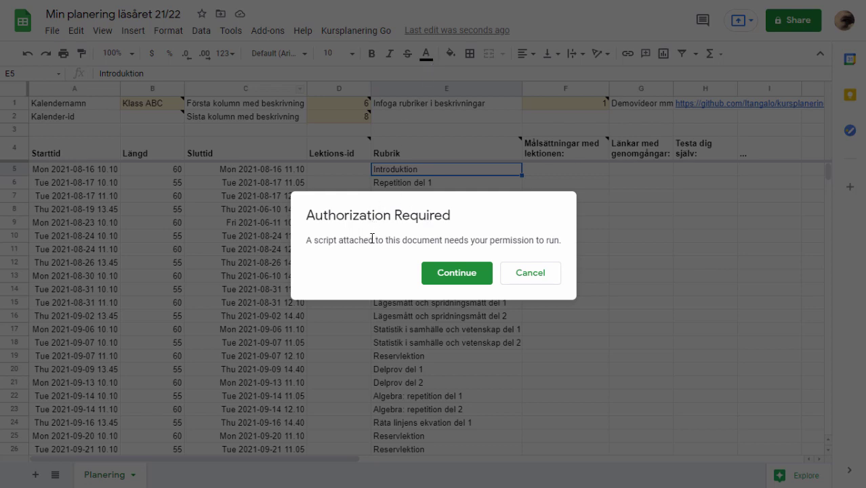
left_click_drag(359, 240, 546, 257)
left_click(474, 272)
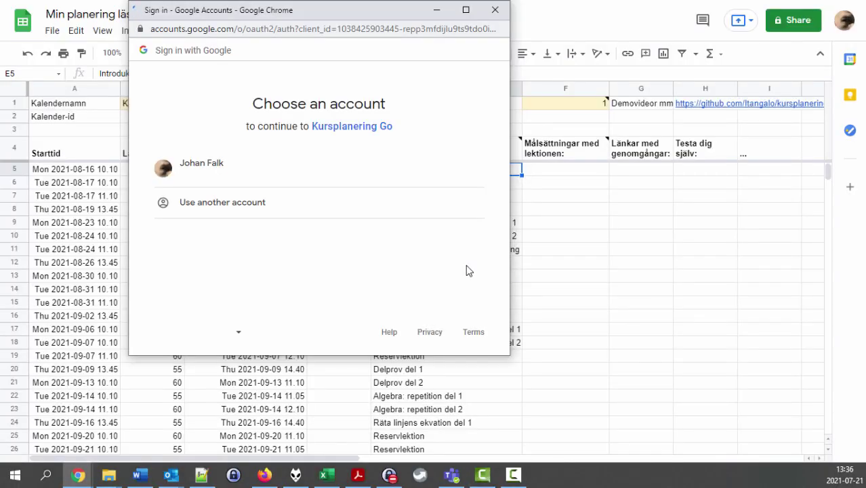
- Choose the Google account and proceed past the unverified app warning to Kursplanering Go
left_click(294, 170)
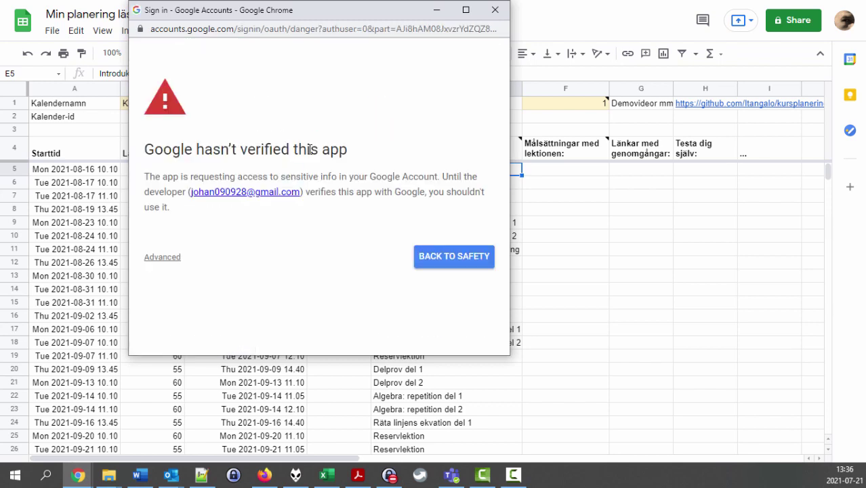
left_click_drag(157, 152, 344, 151)
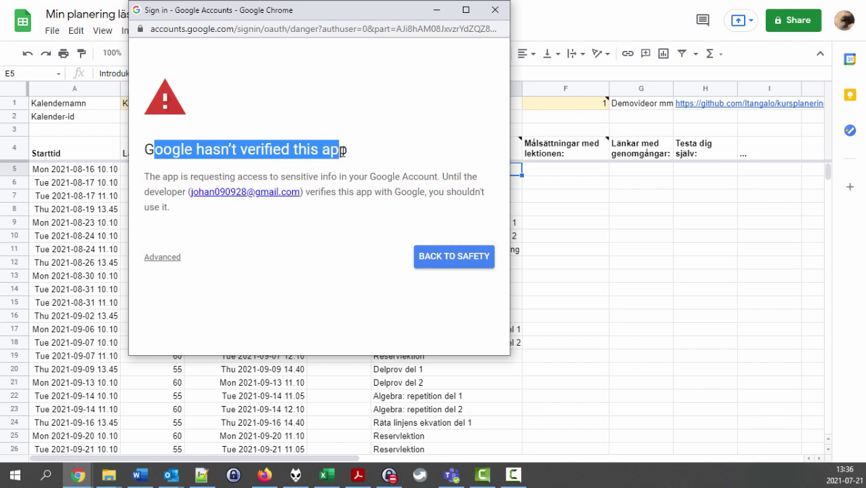
left_click(168, 260)
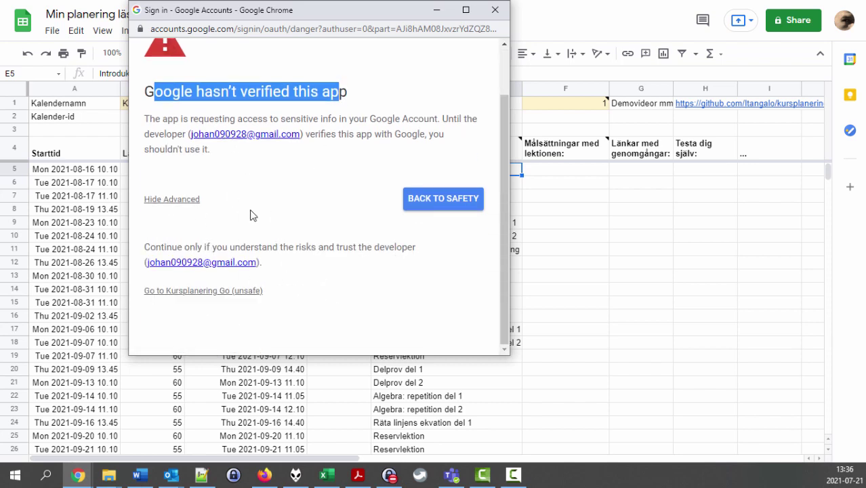
left_click(181, 293)
scroll(345, 265, "down", 1)
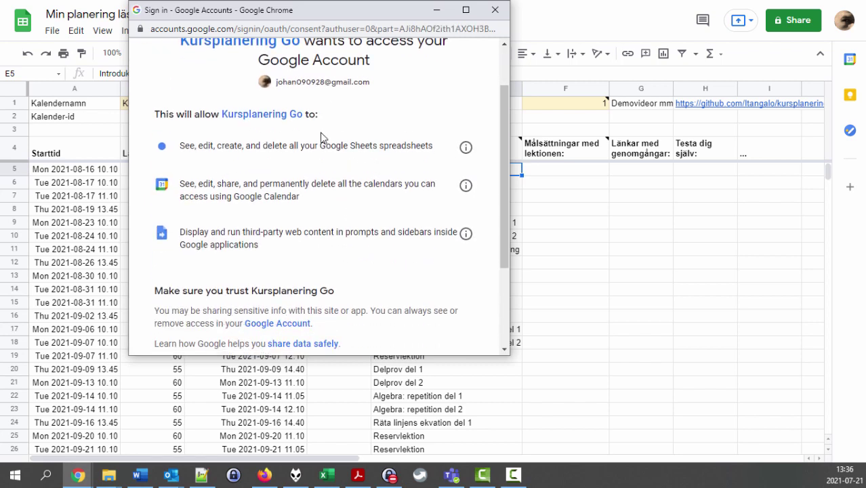
- Review the Sheets, Calendar and third-party content permissions requested by Kursplanering Go and allow them
left_click_drag(226, 147, 426, 146)
left_click_drag(203, 184, 280, 195)
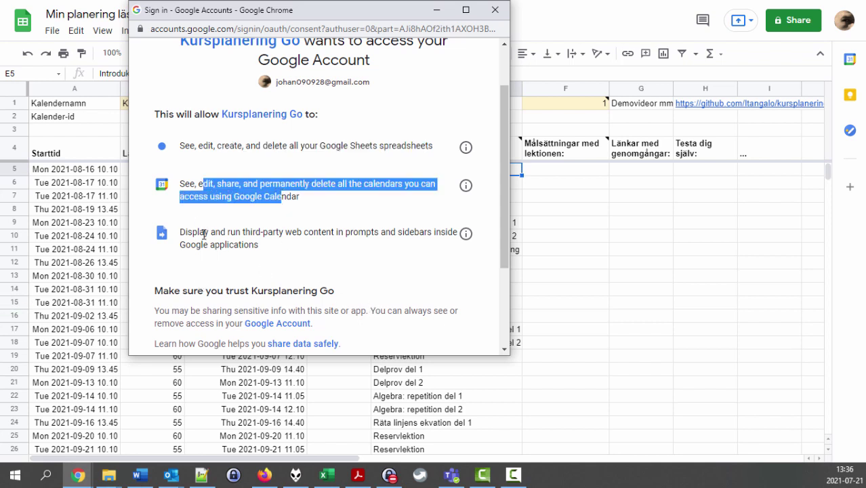
left_click_drag(204, 234, 245, 245)
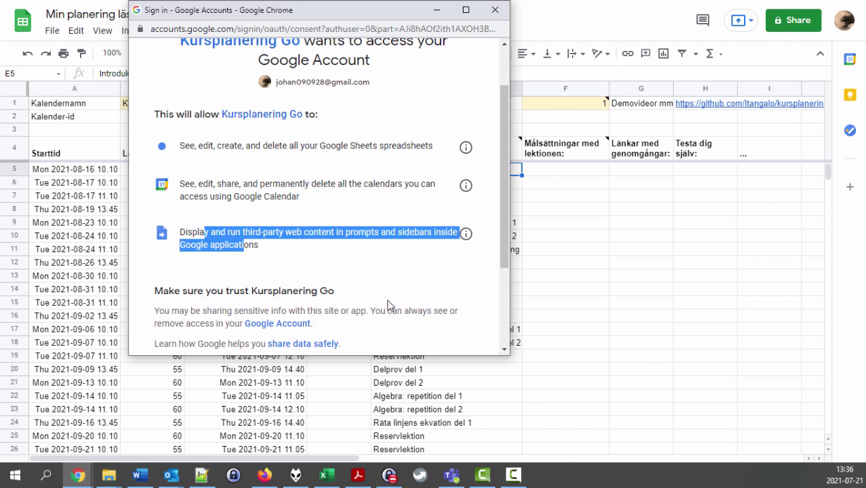
scroll(392, 305, "down", 2)
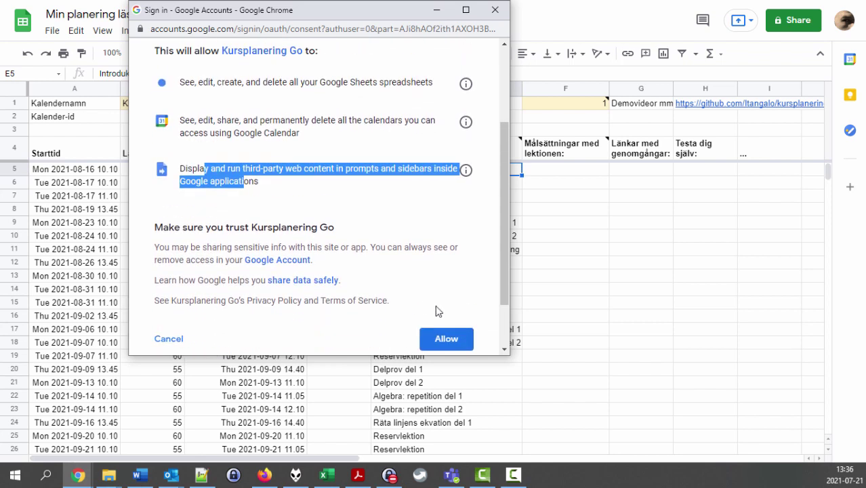
left_click(428, 341)
left_click(444, 343)
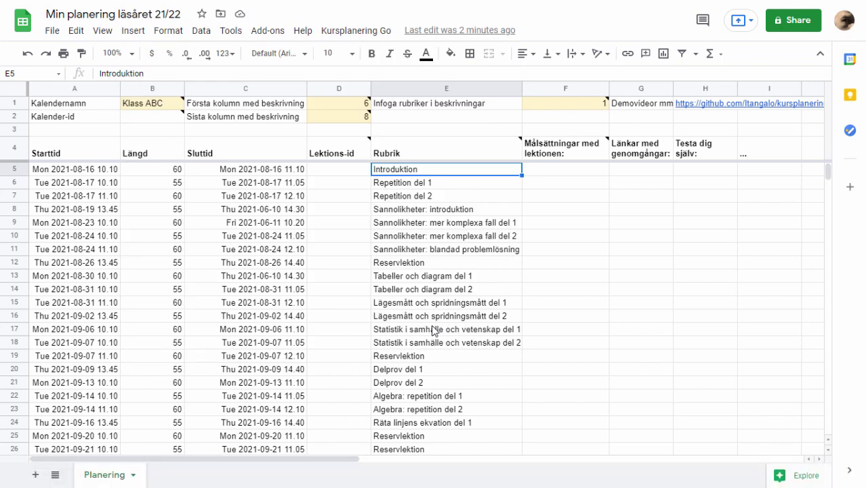
- Run Skapa/uppdatera valda kalenderhändelser again for the selected Introduktion lesson
left_click(379, 31)
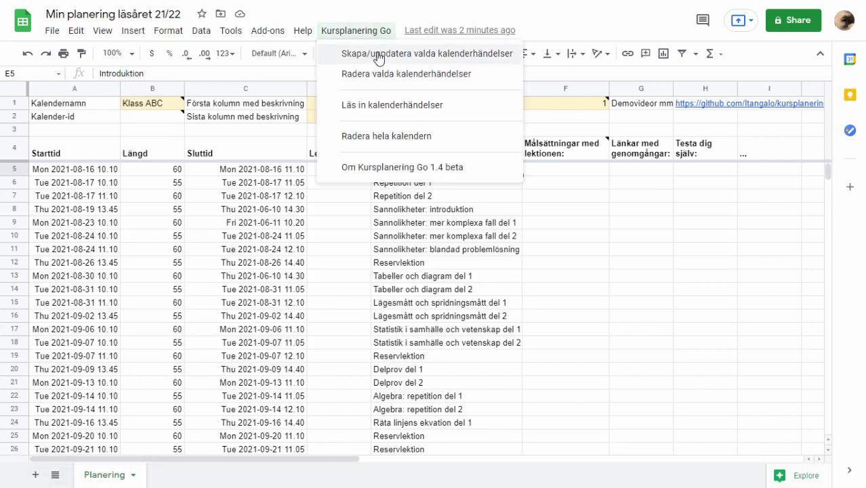
left_click(379, 58)
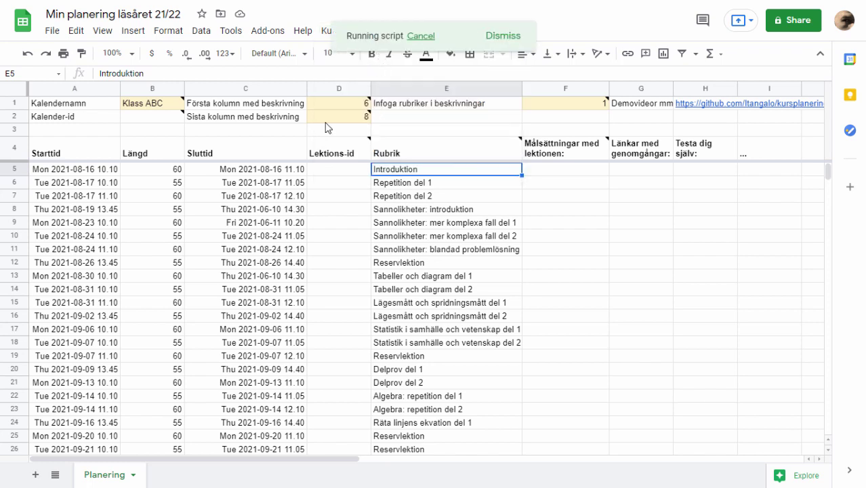
- Acknowledge the new calendar notice and let the script finish for the Introduktion lesson
mouse_move(129, 107)
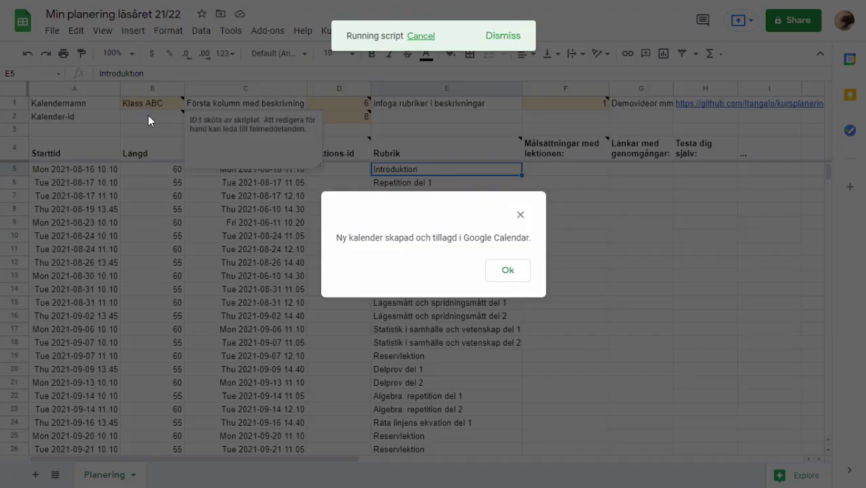
left_click(510, 276)
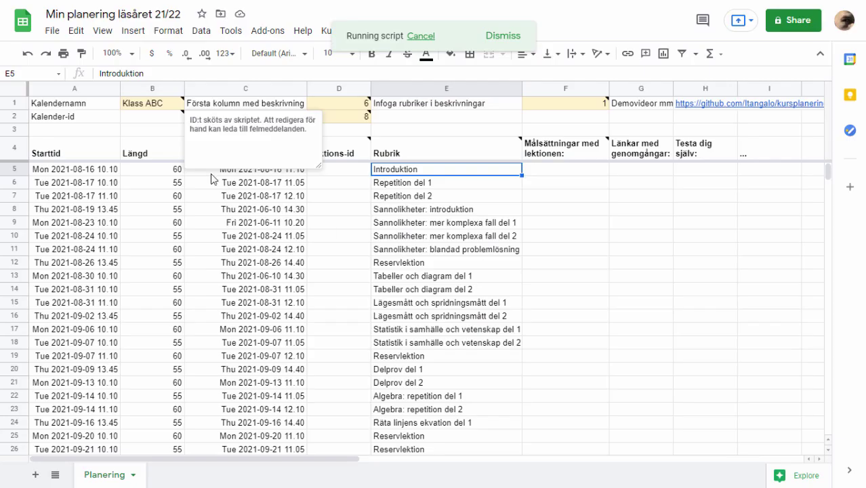
left_click(174, 197)
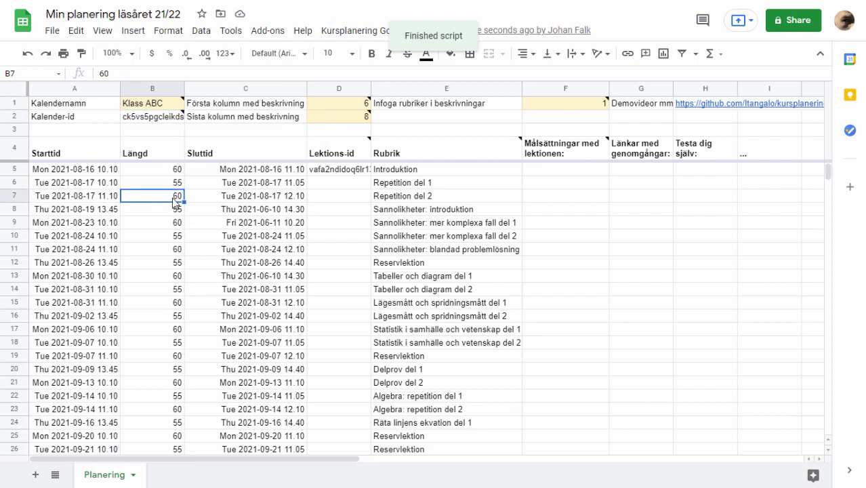
- In Google Calendar, reload the page, show the Klass ABC calendar and check the details of its Introduktion event on 16 August
key("ctrl+Page_Down")
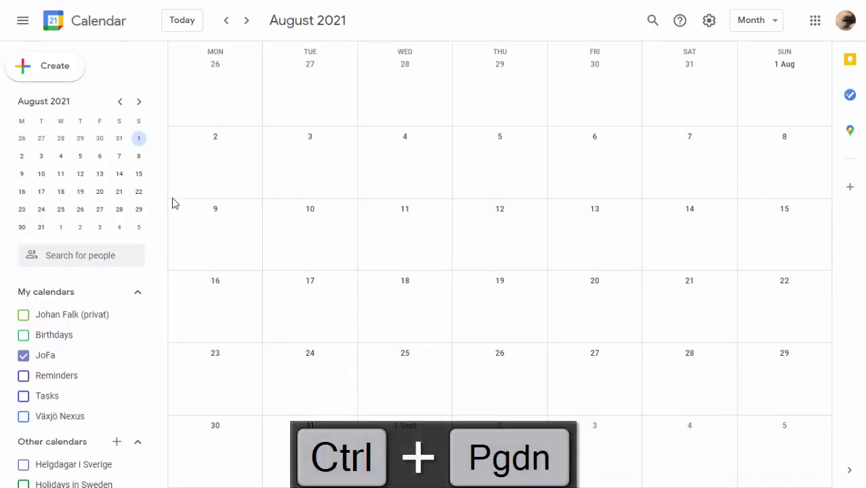
key("ctrl+r")
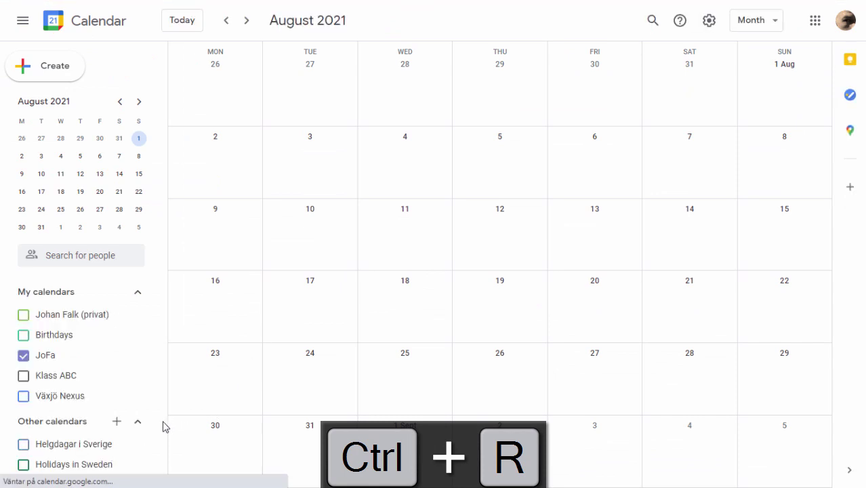
left_click(24, 377)
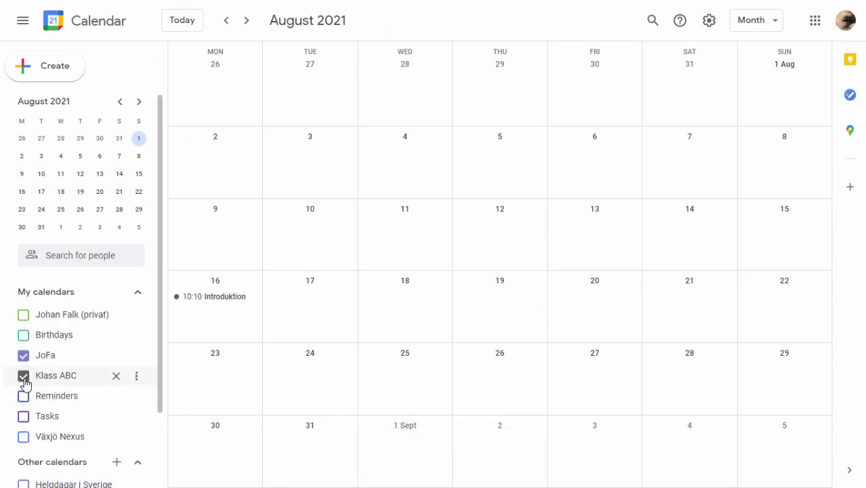
left_click(211, 305)
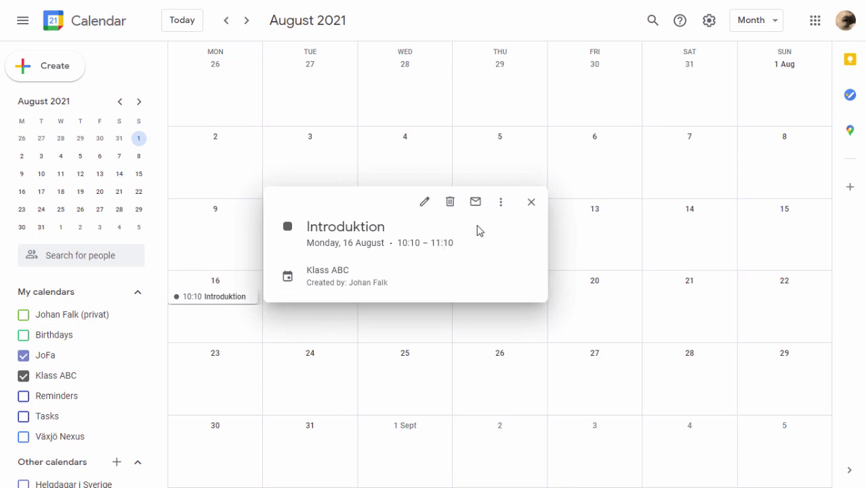
left_click(531, 201)
key("ctrl+Page_Up")
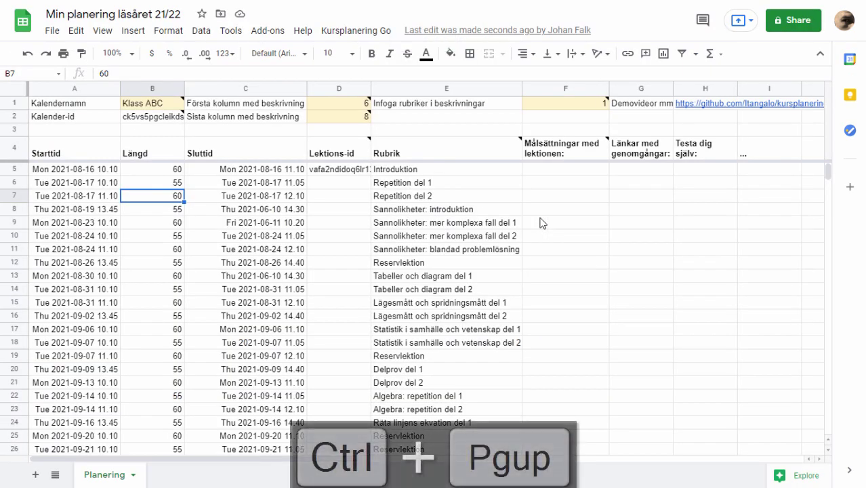
- Try to run Skapa/uppdatera valda kalenderhändelser on all lesson titles in E5:E27
left_click_drag(416, 169, 450, 377)
left_click(374, 31)
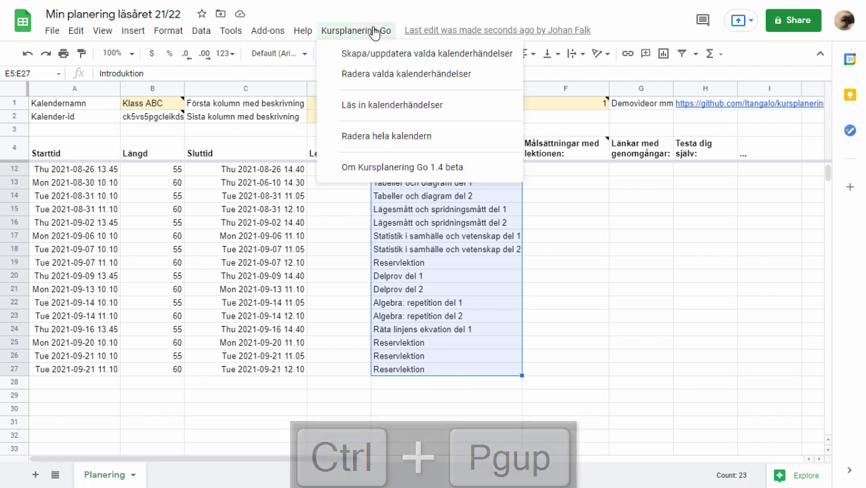
left_click(371, 56)
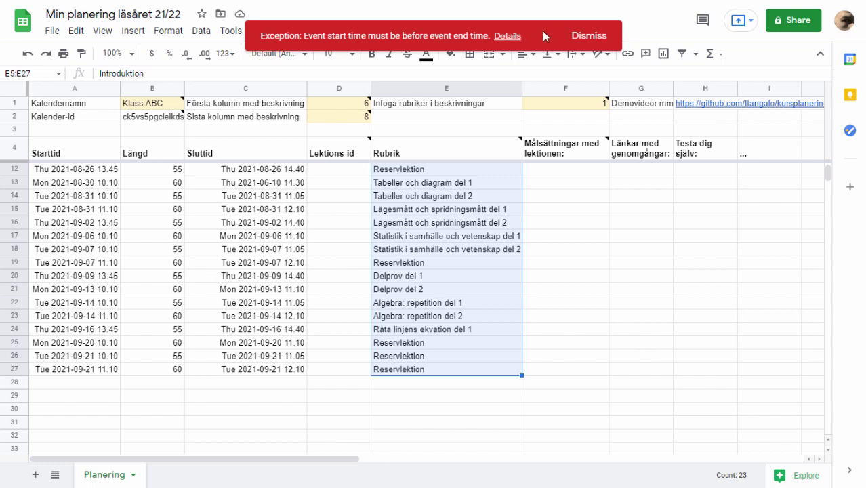
left_click(583, 35)
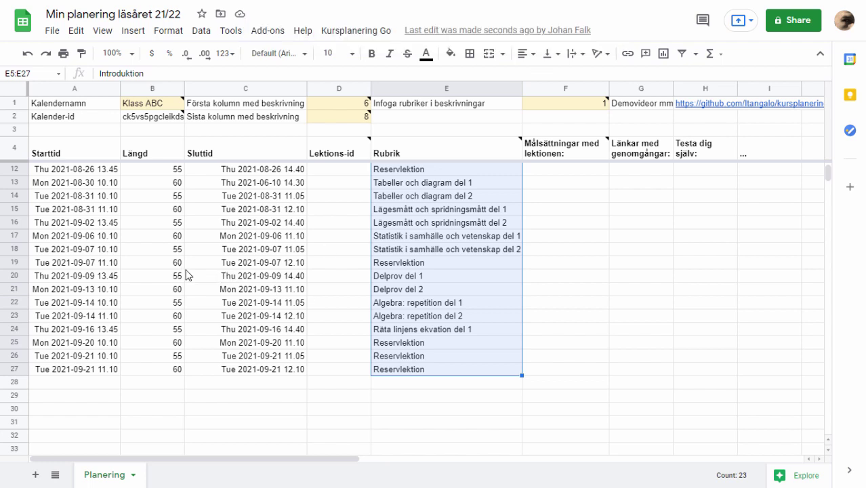
- Copy the Sluttid formula from C5 into C6:C27 so every lesson's end time is calculated from its start and length
left_click(293, 251)
scroll(293, 254, "up", 3)
left_click(277, 172)
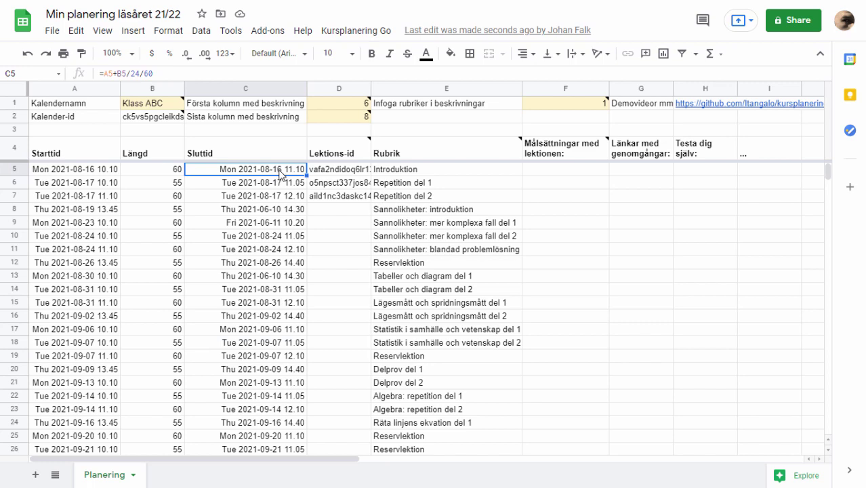
key("ctrl+c")
left_click(274, 183)
scroll(278, 371, "down", 3)
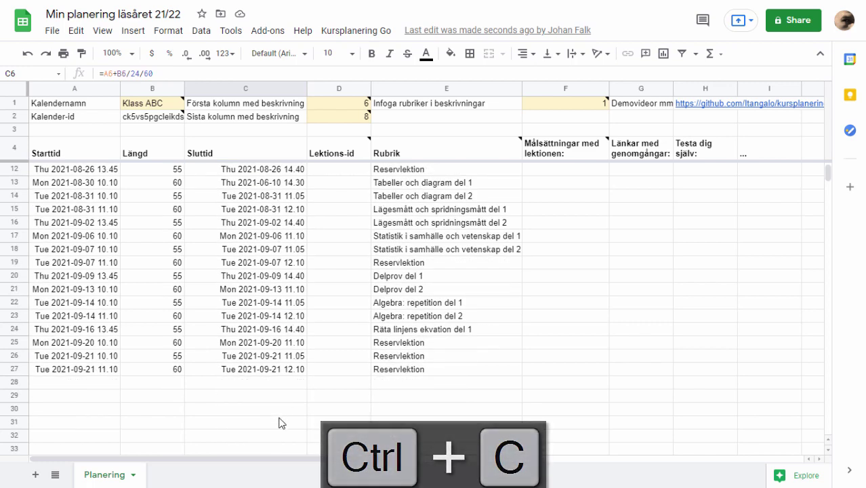
left_click(277, 371, "shift")
key("ctrl+v")
scroll(278, 270, "up", 3)
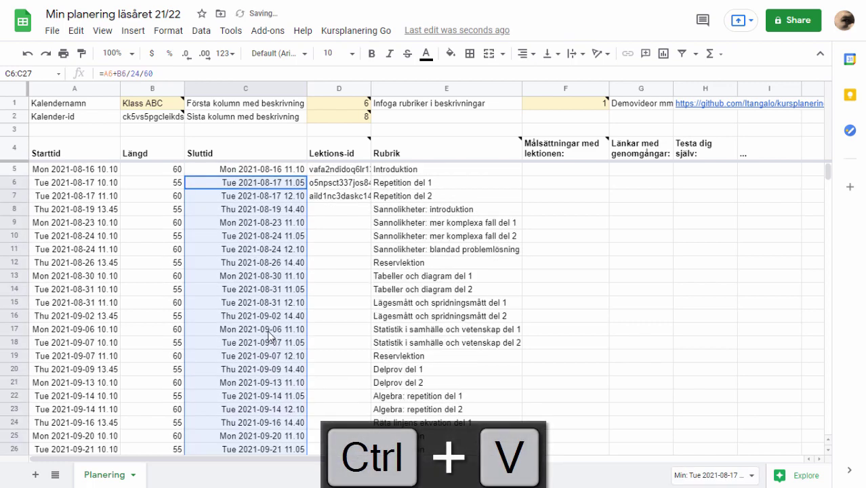
left_click(280, 264)
left_click(421, 207)
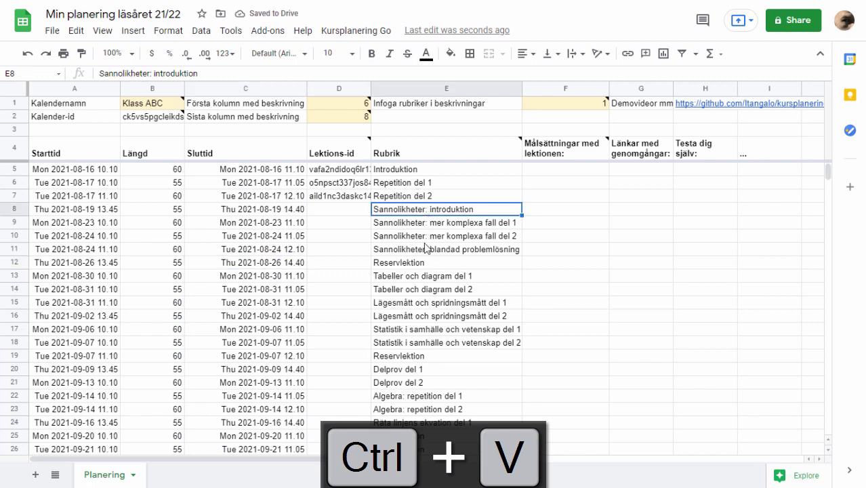
- Run Skapa/uppdatera valda kalenderhändelser on all lesson titles in E5:E27 with the corrected end times
left_click(454, 170)
scroll(453, 304, "down", 3)
left_click(455, 342, "shift")
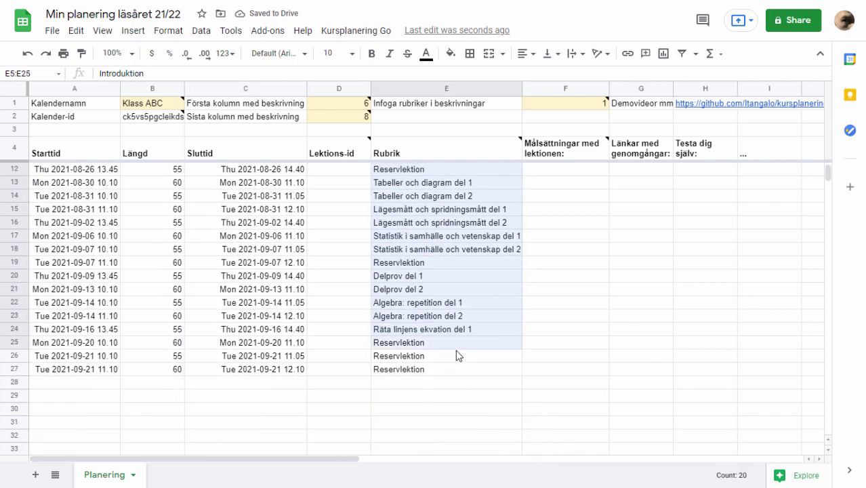
left_click_drag(456, 355, 457, 371)
left_click(363, 31)
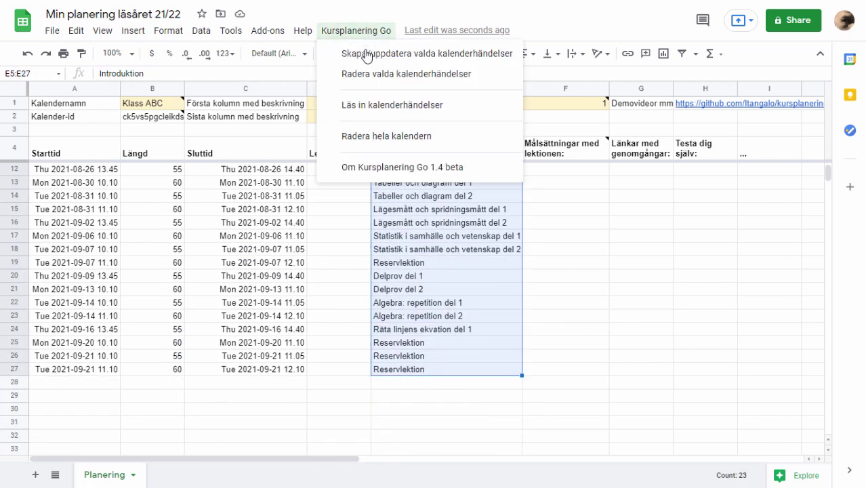
left_click(366, 54)
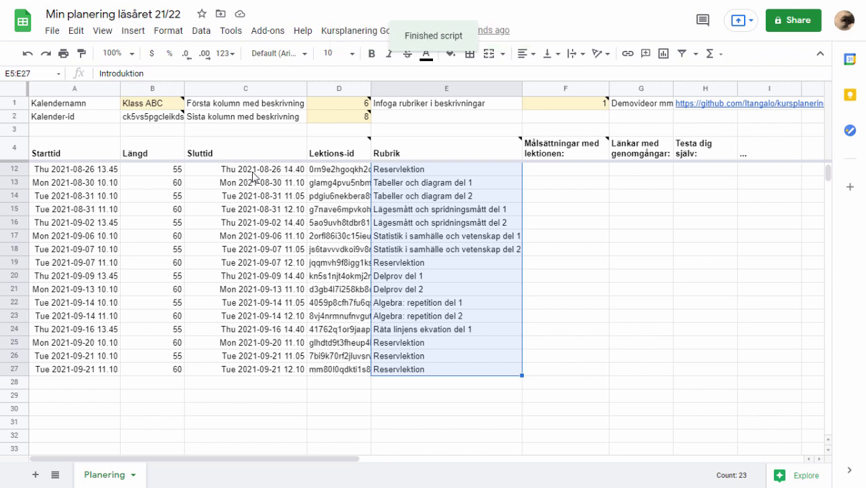
- Examine the Lektions-id column for the IDs assigned to the lessons
scroll(288, 241, "up", 3)
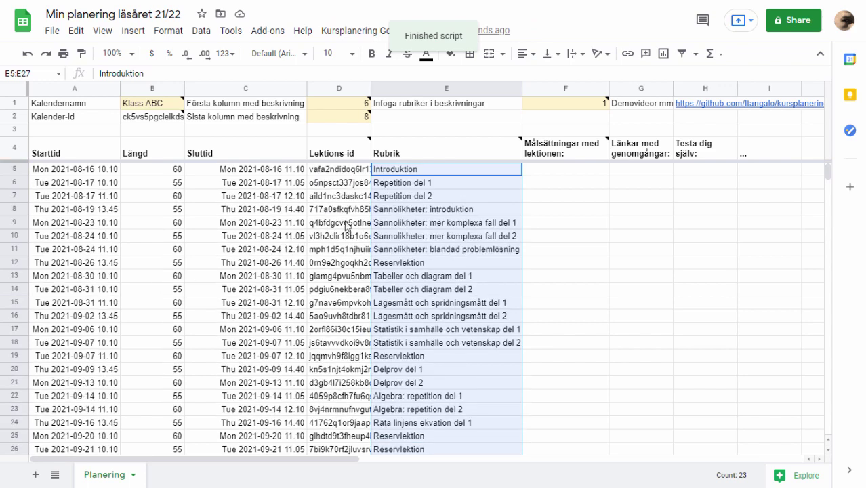
left_click(351, 223)
mouse_move(336, 173)
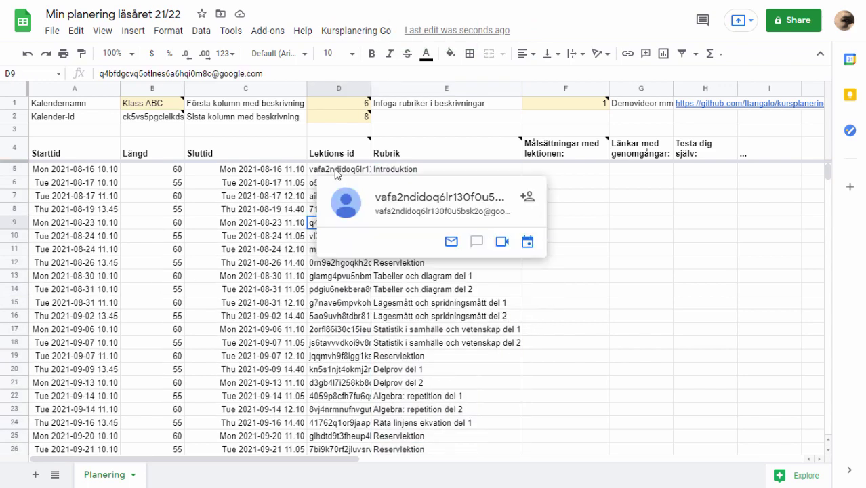
left_click(342, 371)
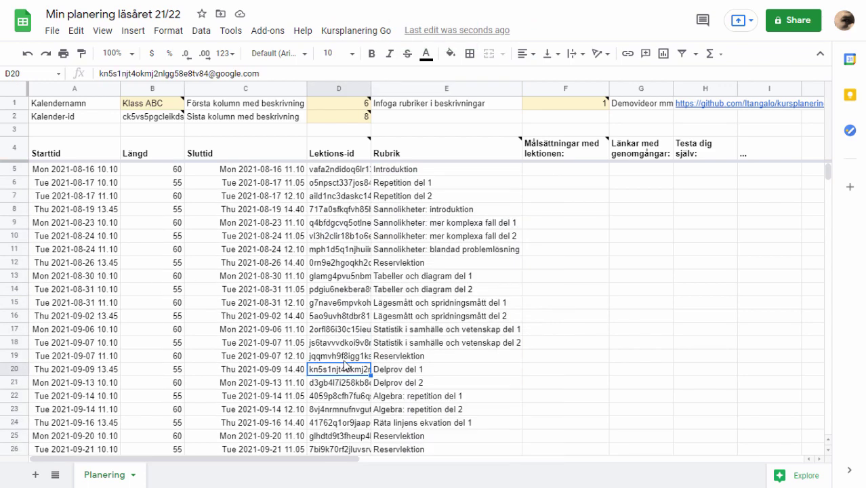
mouse_move(344, 362)
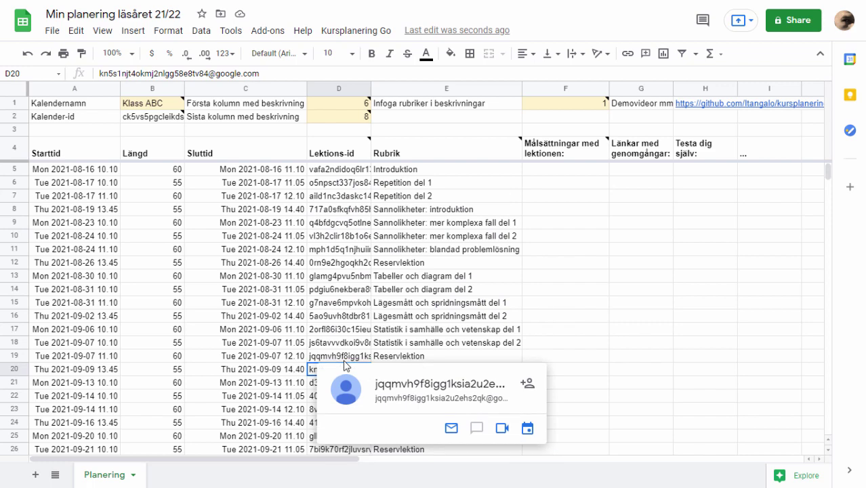
- Check the lesson events for August and September 2021 in Google Calendar and return to the planning sheet
key("ctrl+Page_Down")
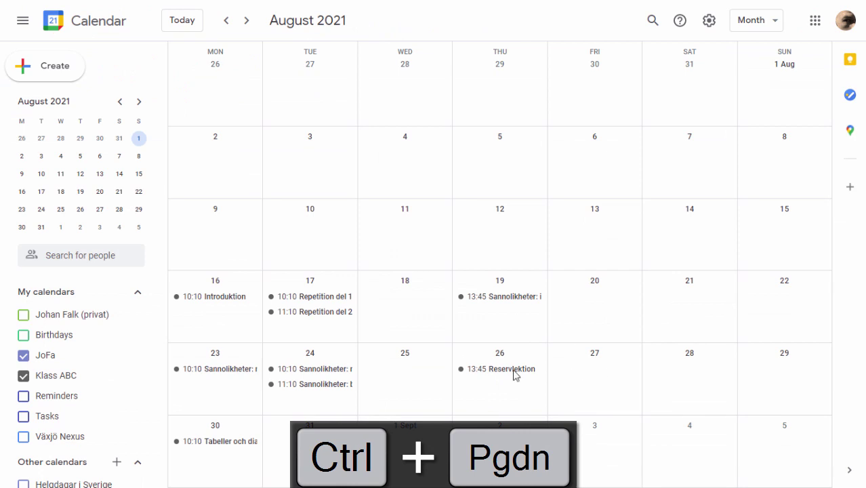
left_click(247, 20)
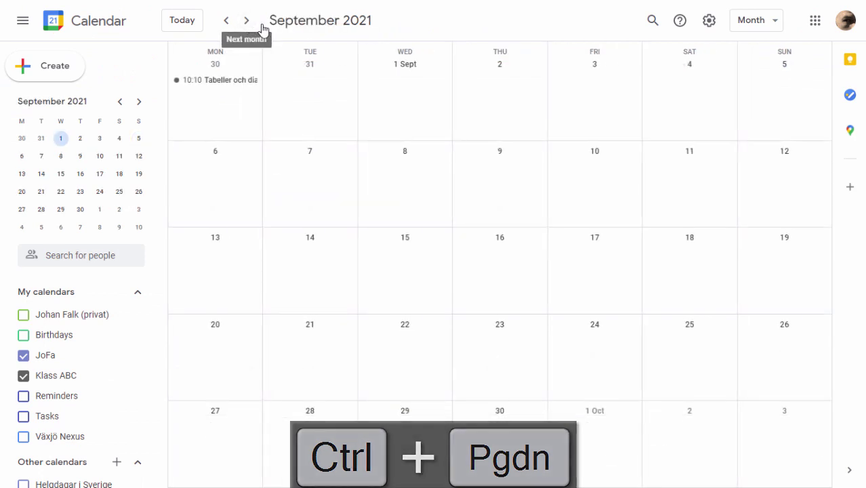
left_click(226, 20)
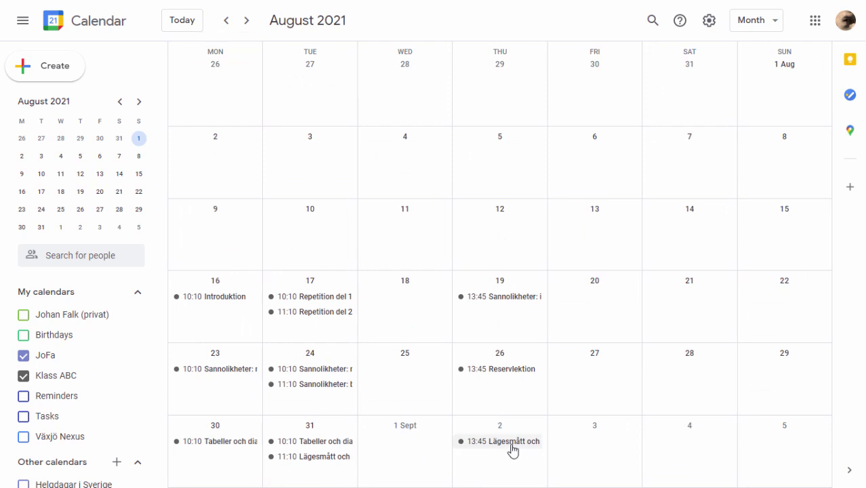
key("ctrl+Page_Up")
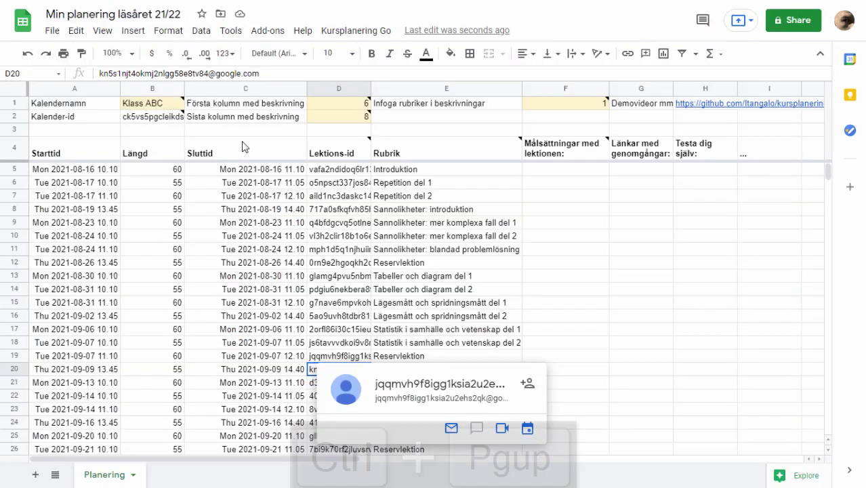
- Enter Introduktion's goals on separate lines: "* Alla kan varandras namn.", "* Vi känner till målsättningar och vad kursen går ut på." and "* ..."
left_click(547, 174)
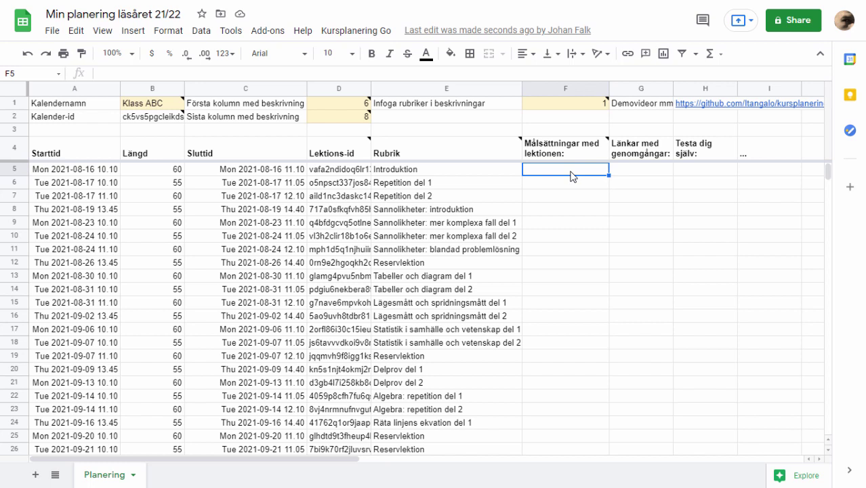
type("* Alla kan va")
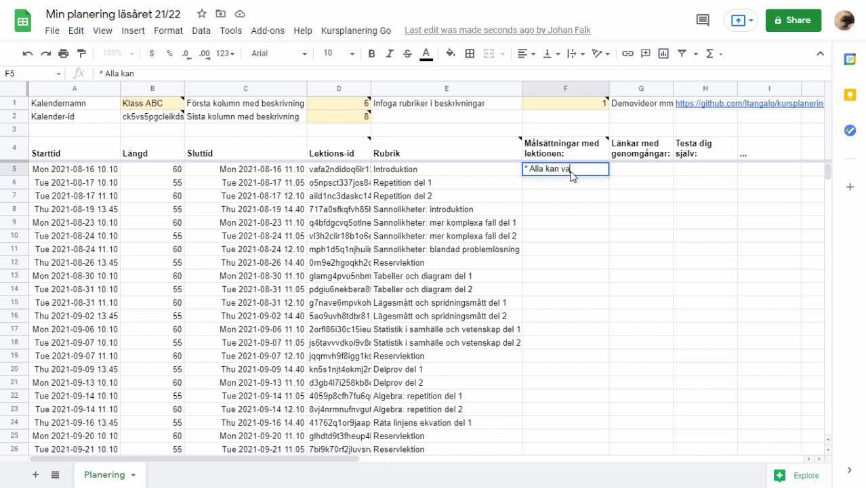
type("randras namn.")
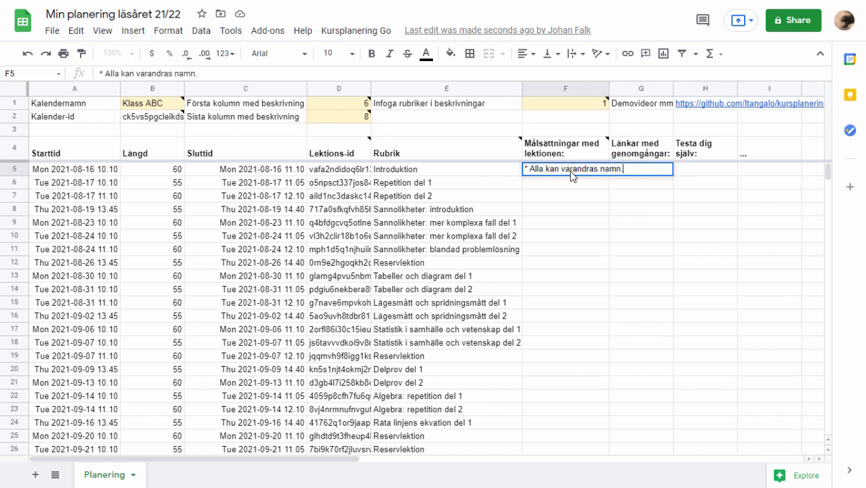
key("alt+Return")
type("*")
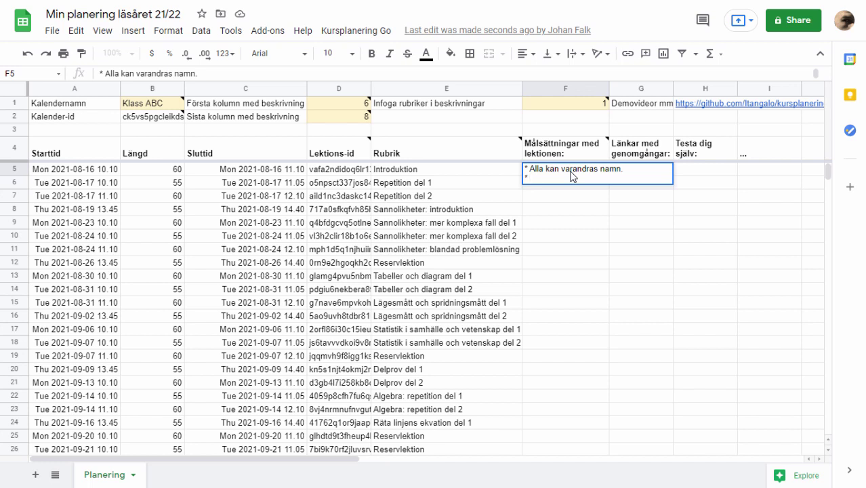
key("ctrl+BackSpace")
key("ctrl+BackSpace")
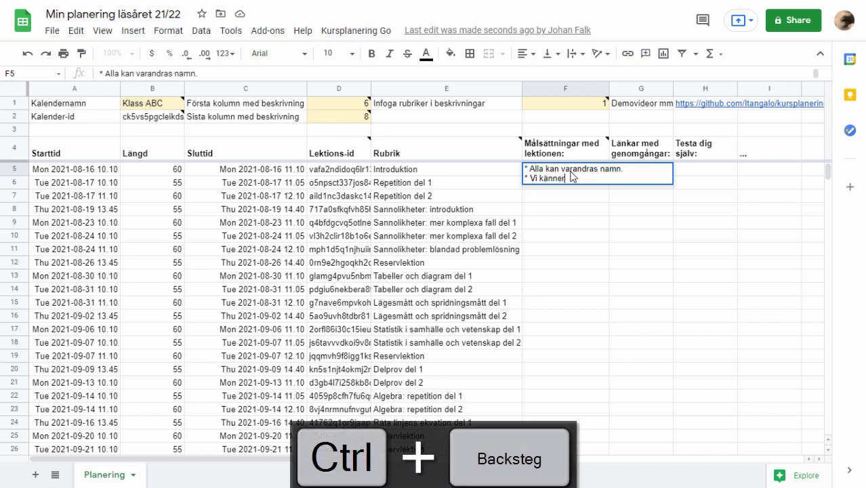
type("känner till målsättningar och")
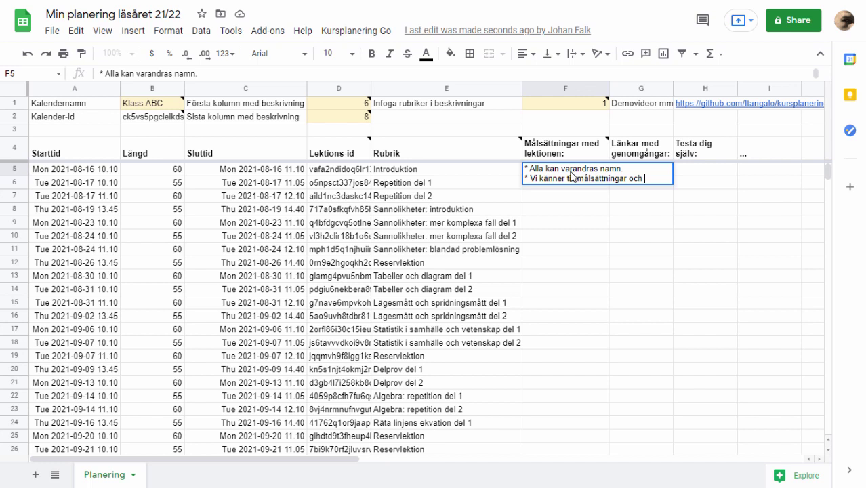
type("ursern")
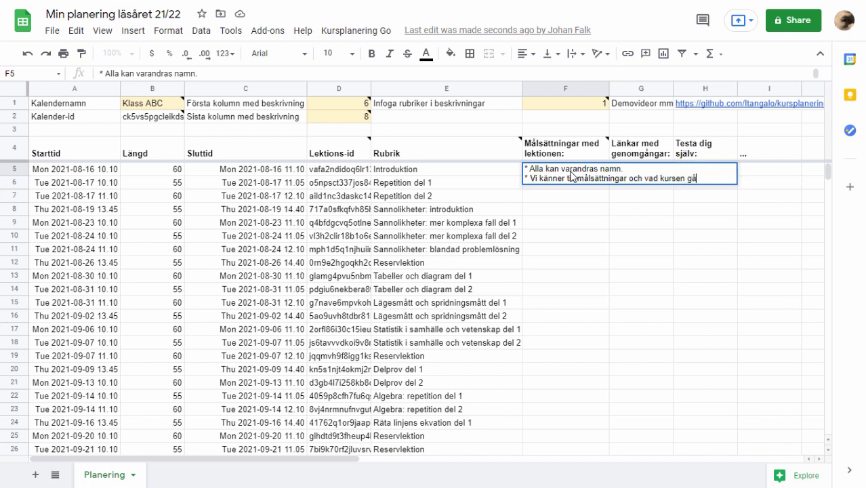
key("alt+Return")
type("* ")
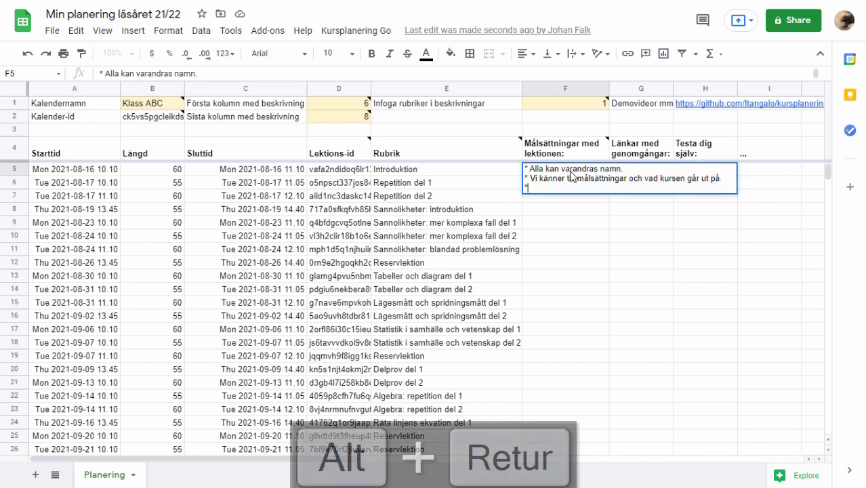
type("...")
key("Return")
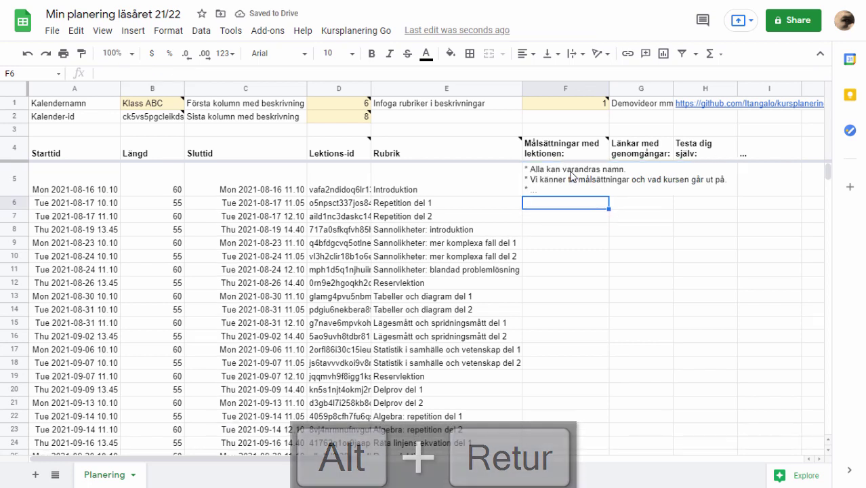
- Enter the goals "Negativa tal, fyra räknesätt, med mera" for Repetition del 1 and "Bråkräkning, enkla ekvationer" for Repetition del 2
type("Negativa tal, ")
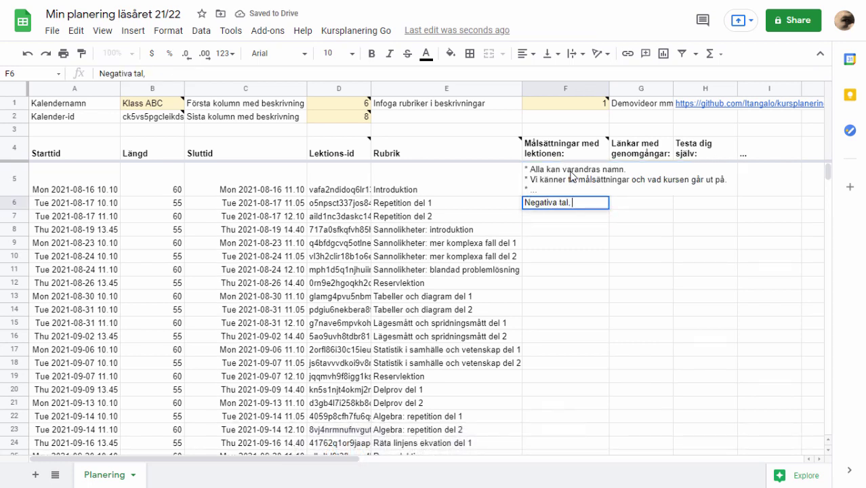
type("fyra räknesätt, me")
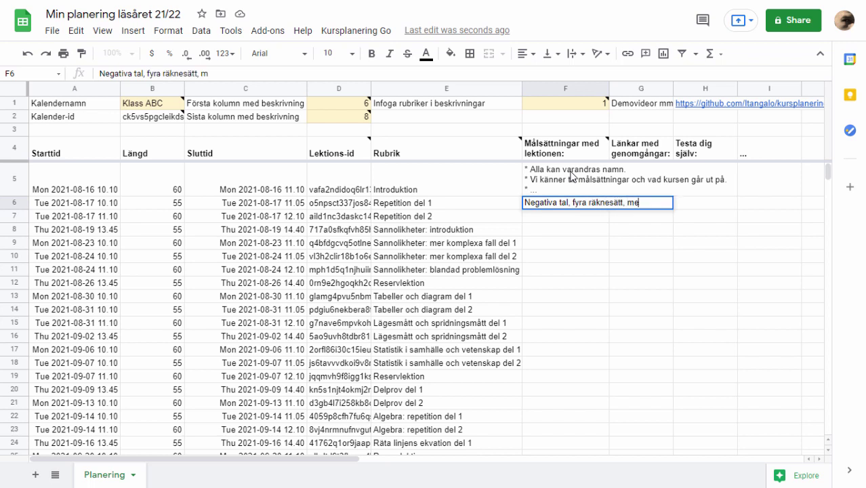
type("d mera")
key("Return")
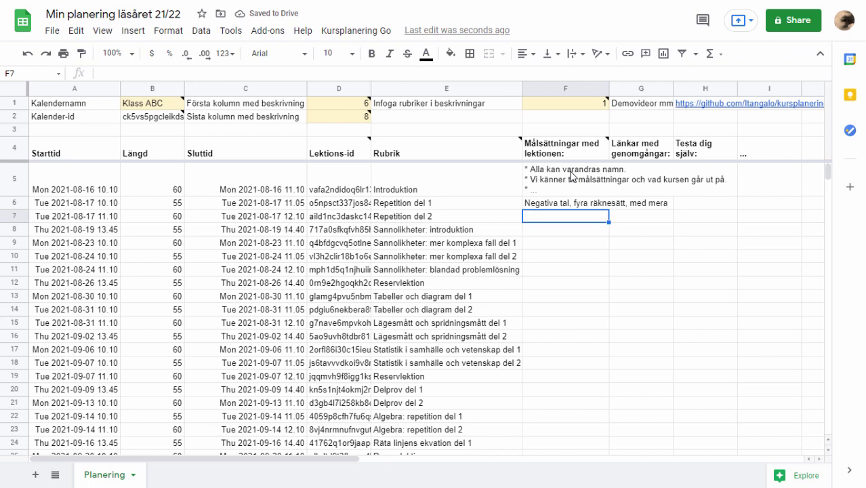
type("Bråkräkning, ekv")
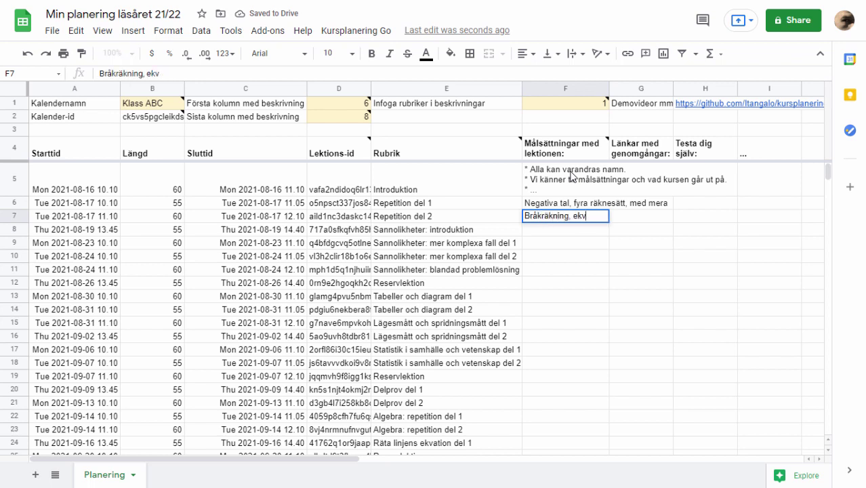
key("BackSpace")
key("BackSpace")
type("nkla ekvationer")
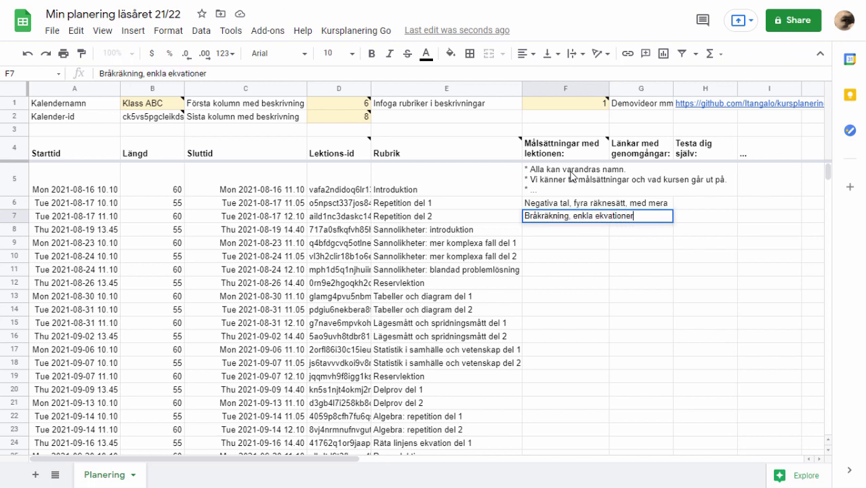
- Enter "Länk här!" as Repetition del 1's entry in the Länkar med genomgångar column
key("Up")
key("Right")
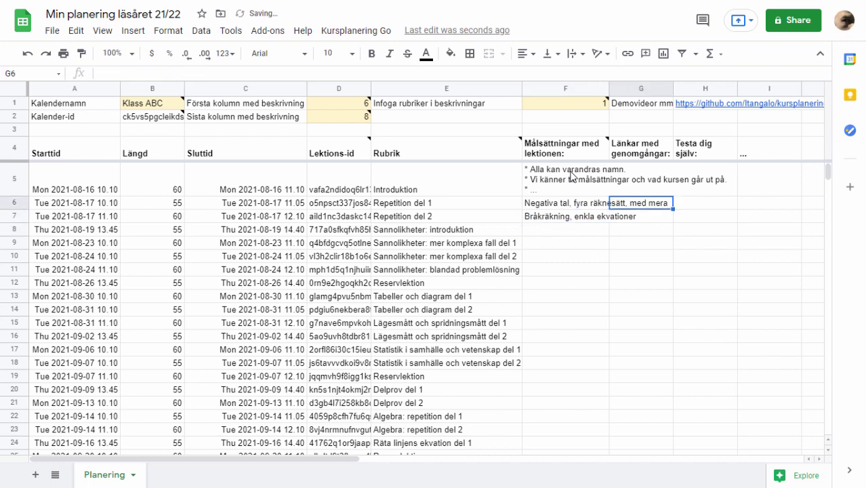
type("Länk här!")
key("Return")
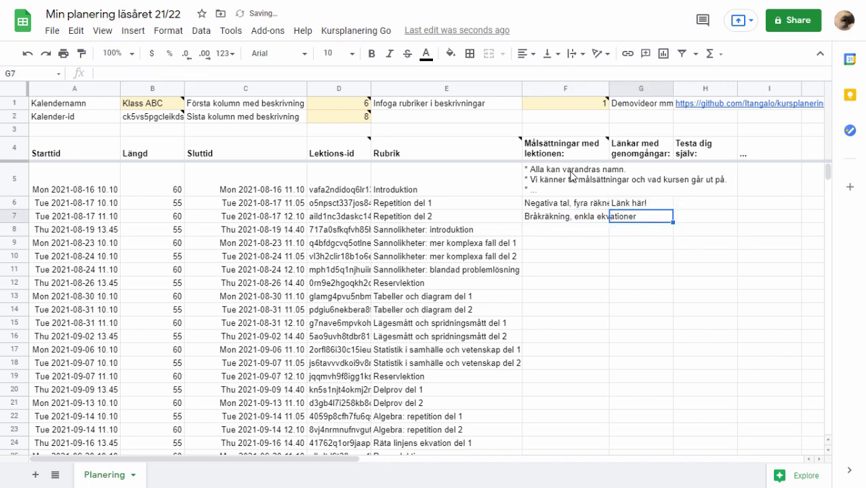
- Enter "Här är ett bra blad för att testa sig själv..." as Repetition del 2's entry in the Testa dig själv column
key("Right")
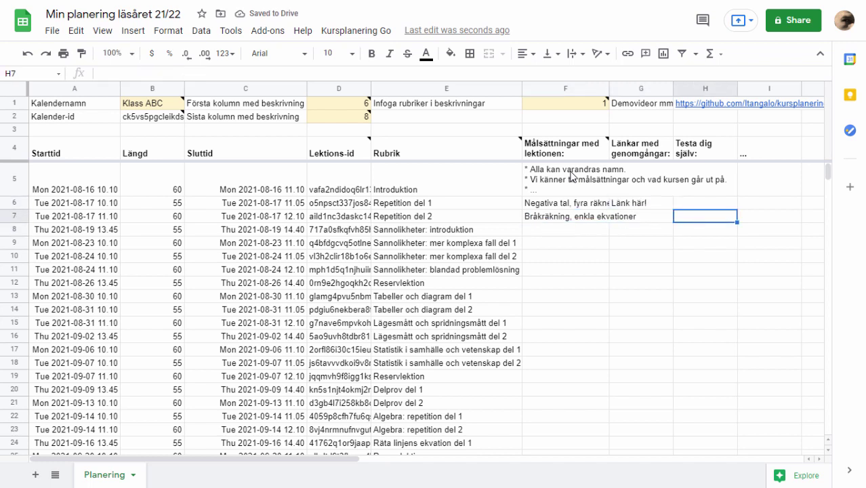
type("Här är ")
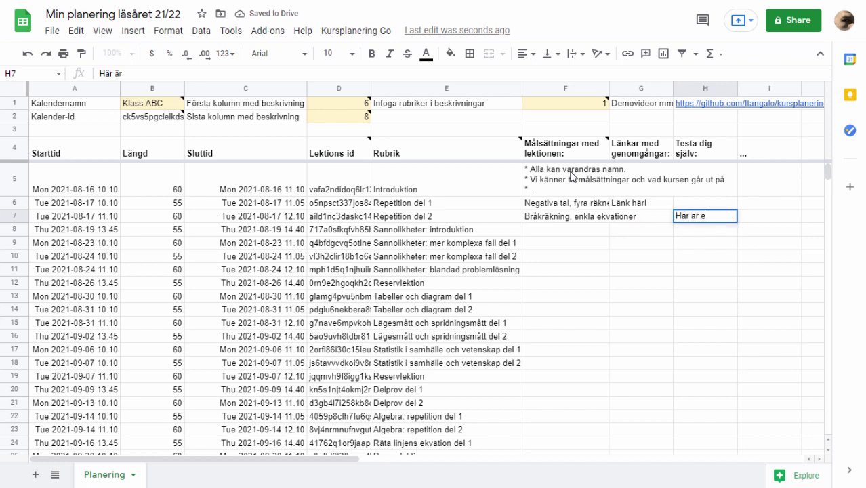
type("ett b")
key("BackSpace")
type("tt bra blad ")
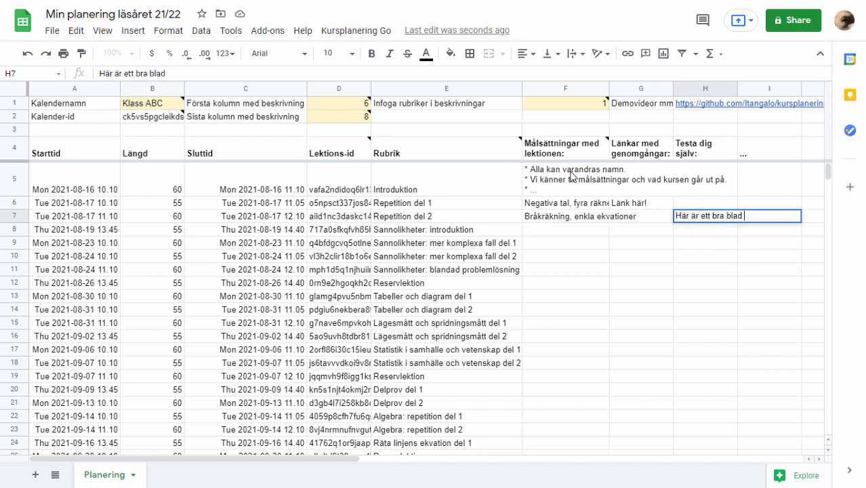
type("för att testa sig själv")
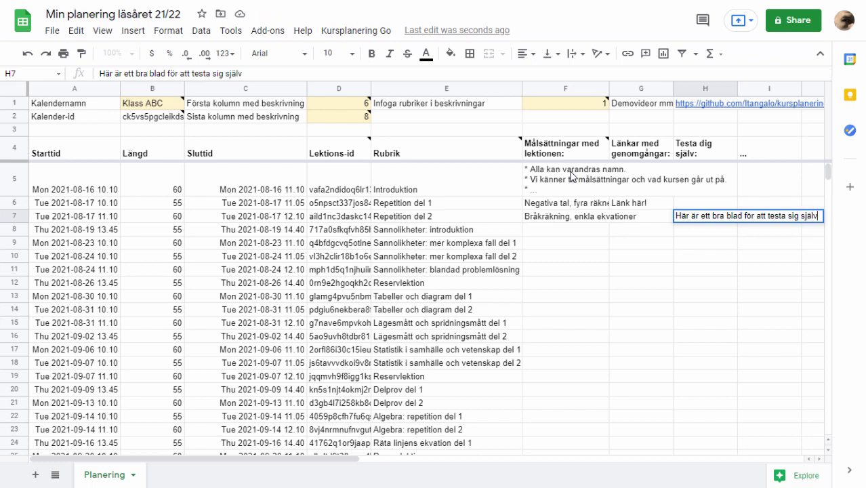
type("...")
key("Return")
key("Up")
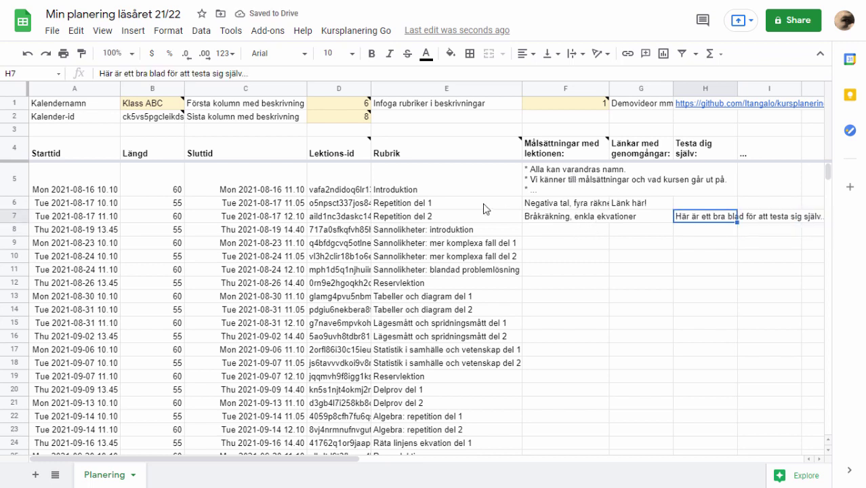
- Run Skapa/uppdatera valda kalenderhändelser on the first three lessons, A5:A7, with their new descriptions
left_click_drag(438, 184, 445, 215)
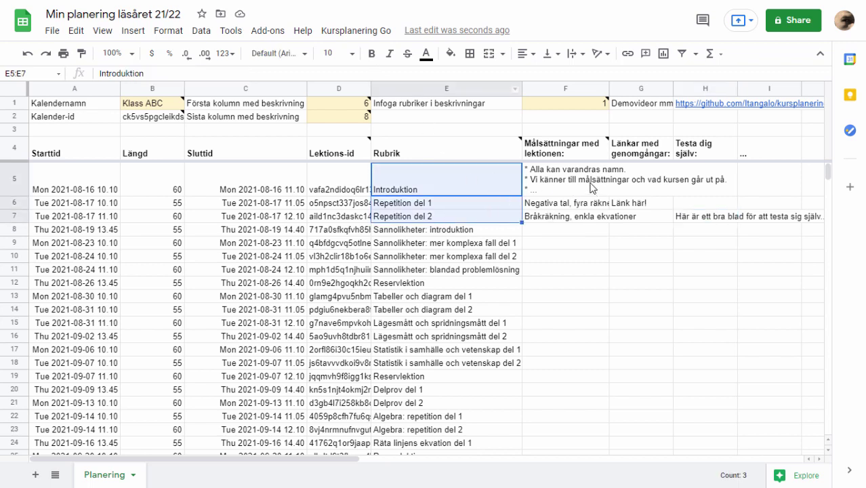
left_click_drag(566, 181, 556, 221)
left_click_drag(60, 178, 130, 215)
left_click(355, 31)
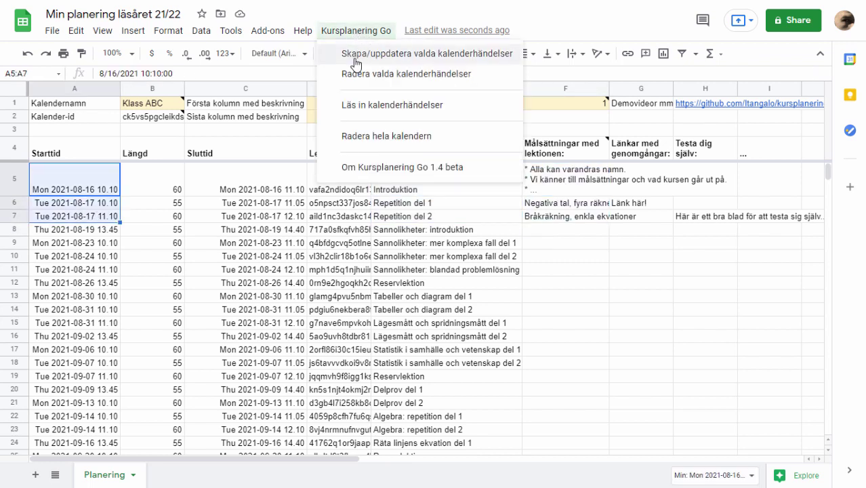
left_click(355, 55)
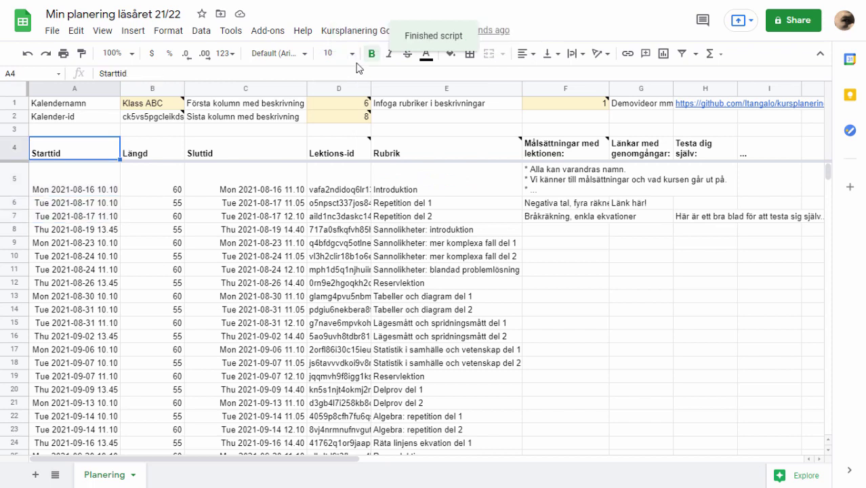
- Check the descriptions of the Introduktion, Repetition del 1 and Repetition del 2 events in Google Calendar and return to the planning sheet
key("ctrl+Page_Down")
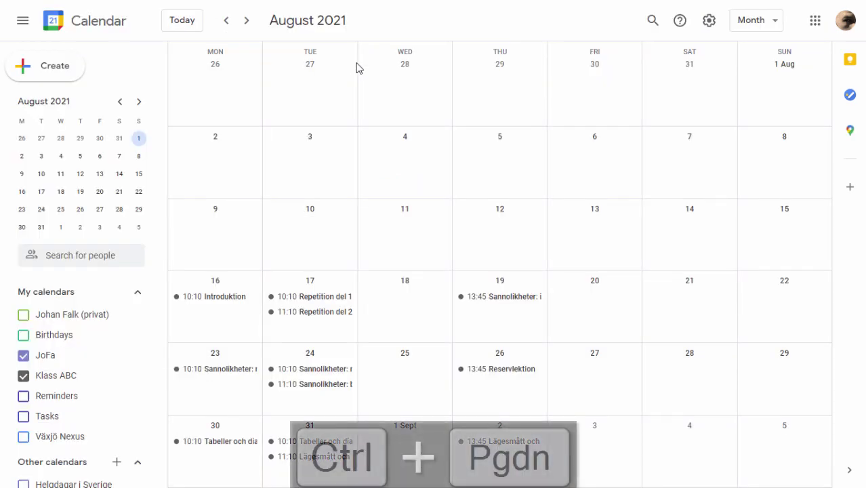
left_click(240, 298)
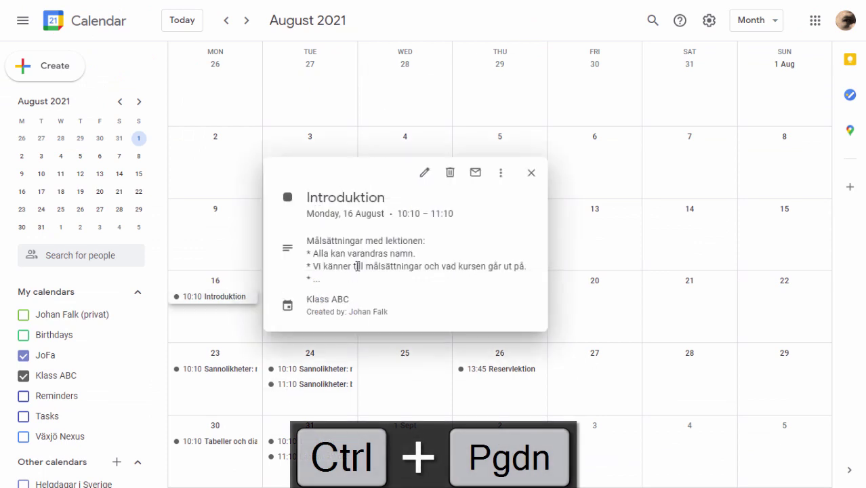
left_click_drag(355, 241, 396, 280)
triple_click(337, 241)
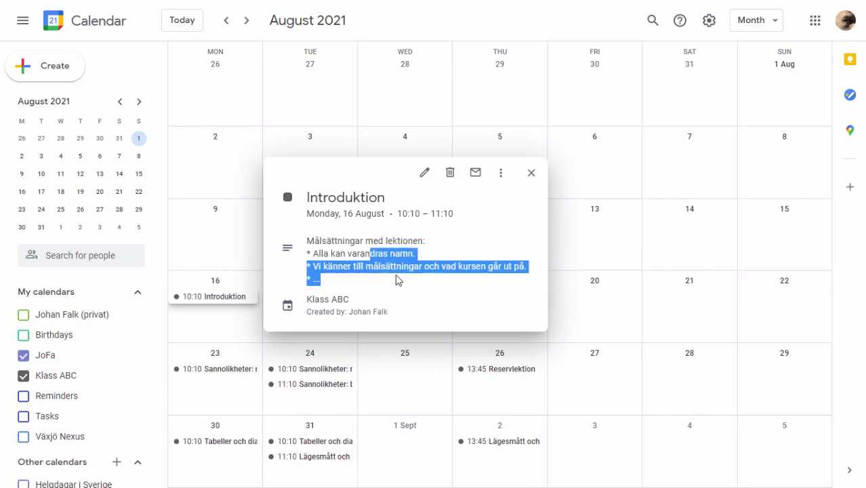
left_click(531, 172)
left_click(342, 299)
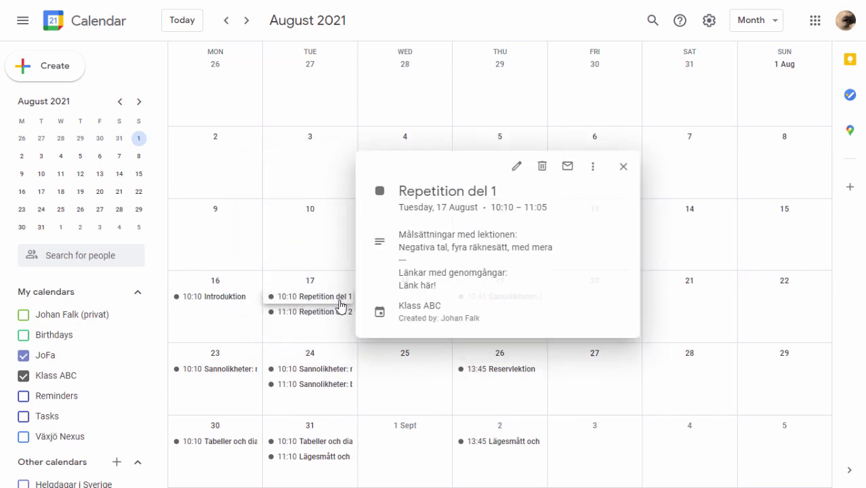
left_click_drag(439, 235, 452, 260)
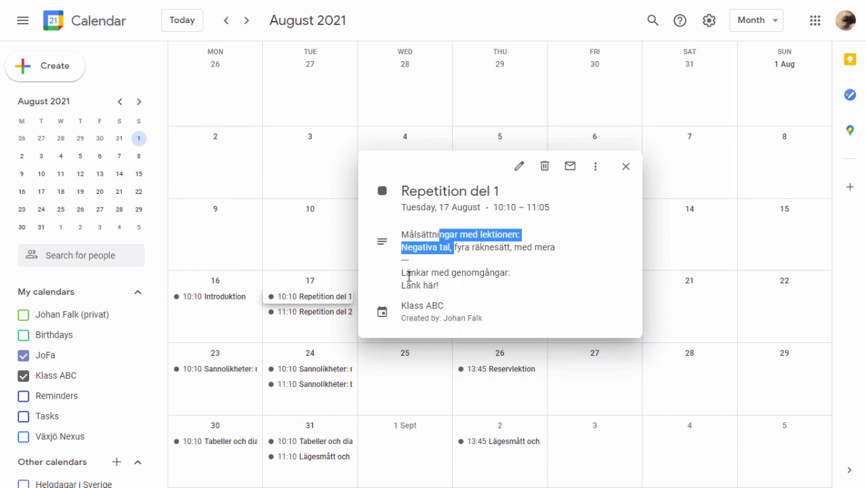
left_click_drag(408, 276, 451, 287)
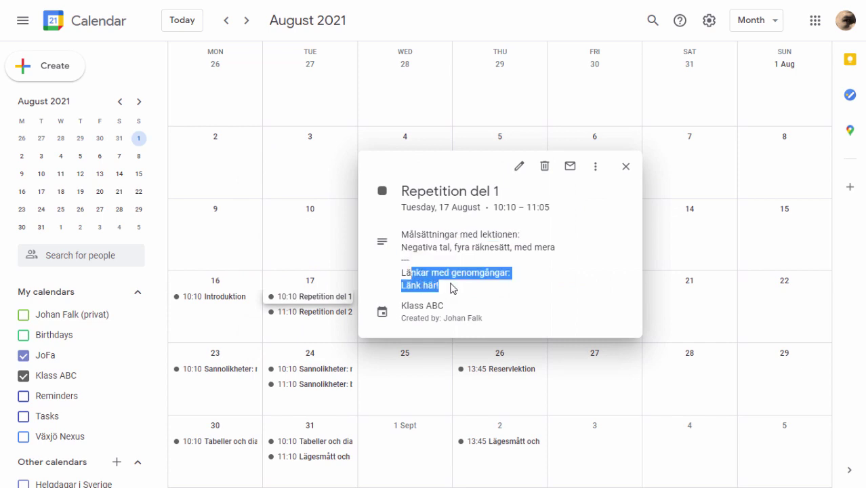
left_click(622, 172)
left_click(329, 311)
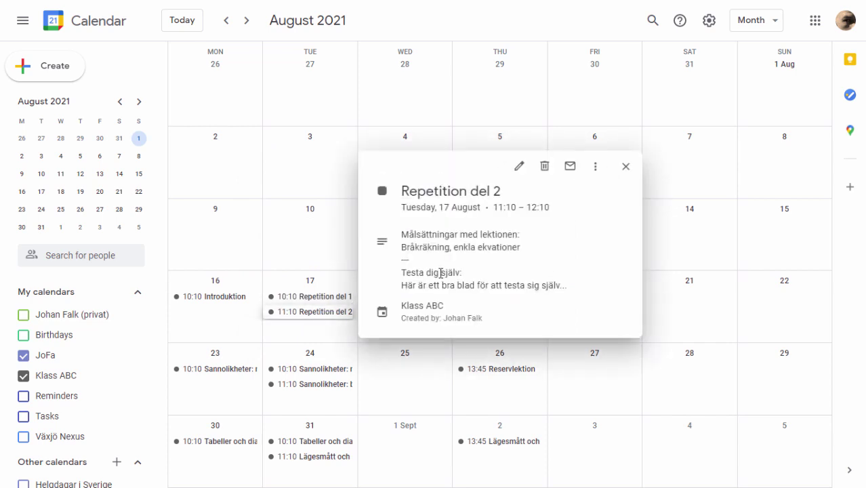
left_click_drag(441, 273, 577, 287)
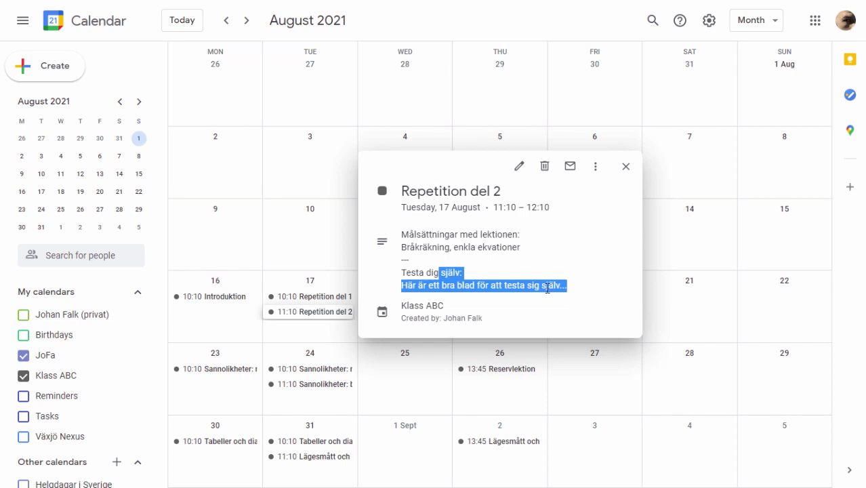
left_click(629, 170)
key("ctrl+Page_Up")
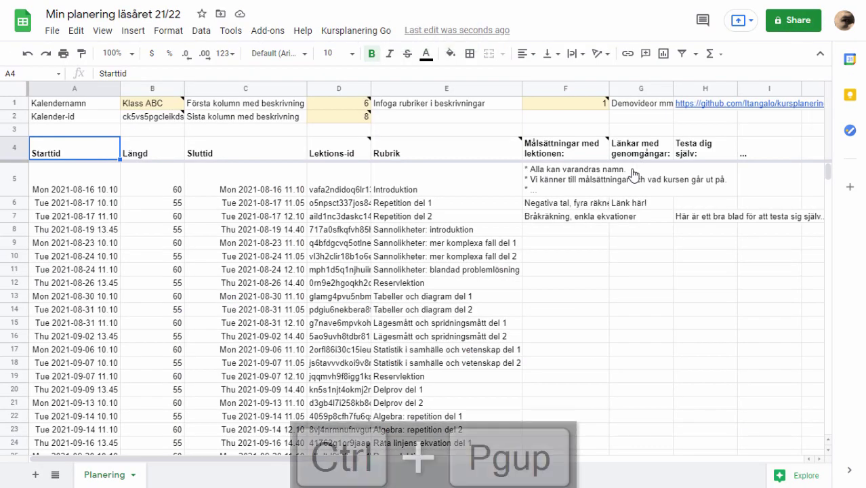
- Replace Repetition del 1's link text in G6 with "Oups! Bättre länk här!"
left_click(654, 204)
type("Oup")
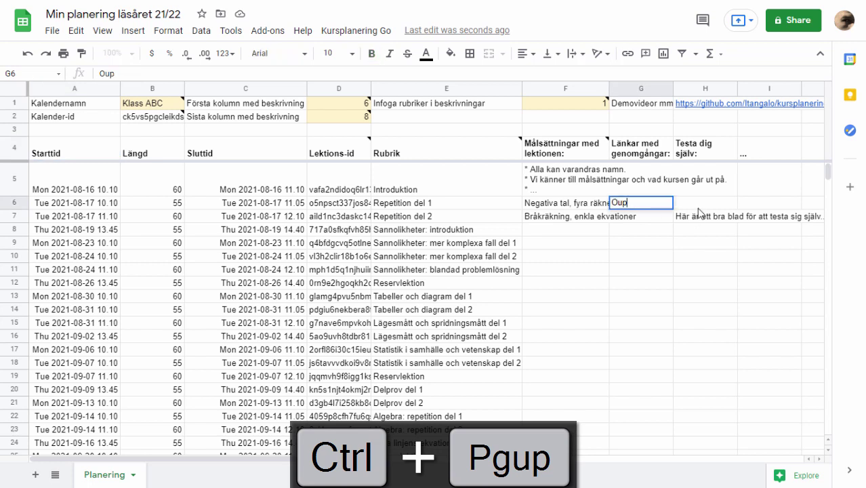
type("s! Bättre länk här")
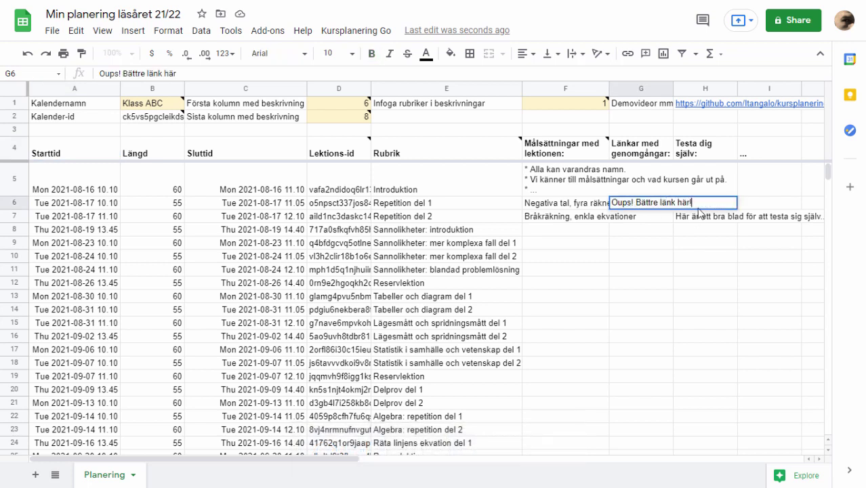
key("Return")
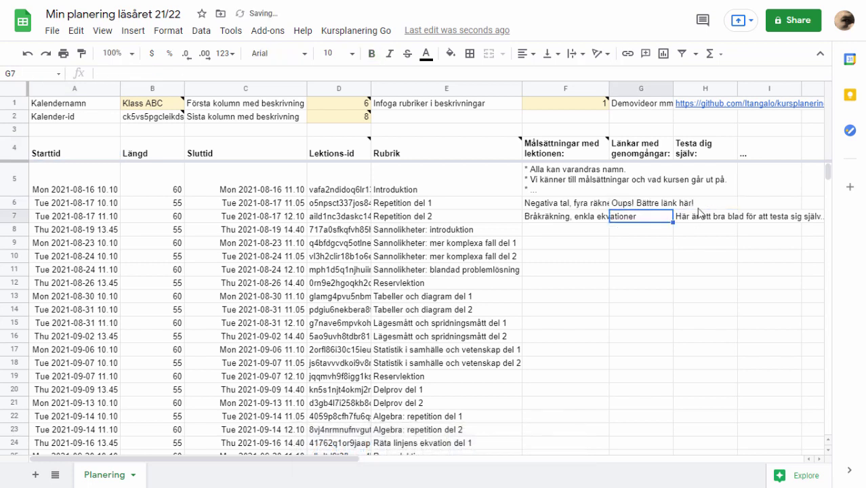
- Run Skapa/uppdatera valda kalenderhändelser on Repetition del 1 with the revised link text
left_click(658, 203)
left_click(359, 31)
left_click(361, 59)
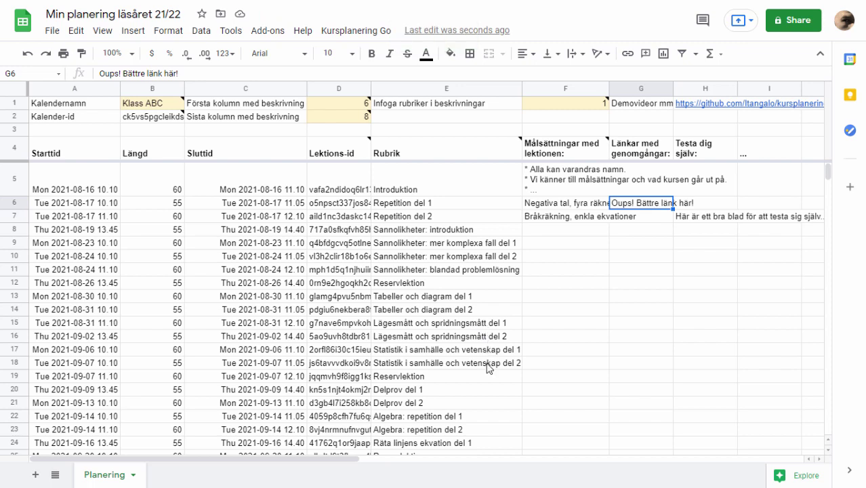
- Move the lesson title "Räta linjens ekvation del 1" from E24 to E25, replacing the Reservlektion on 2021-09-20
left_click(449, 365)
scroll(536, 351, "down", 3)
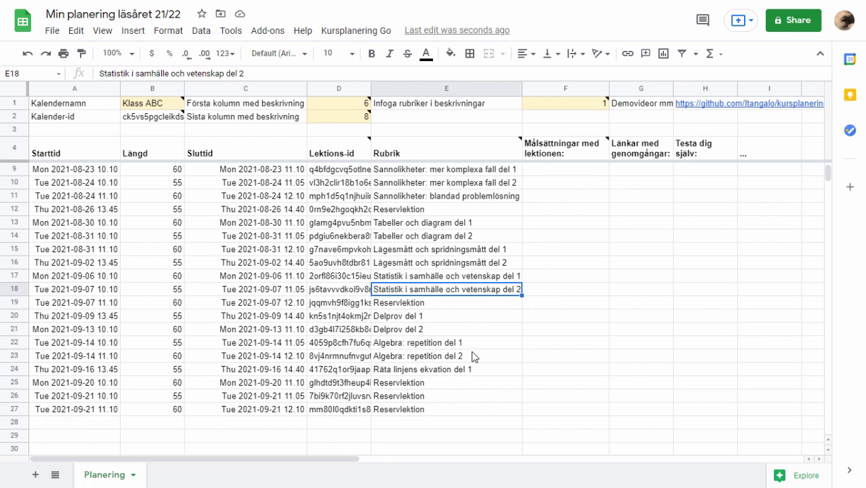
left_click(444, 356)
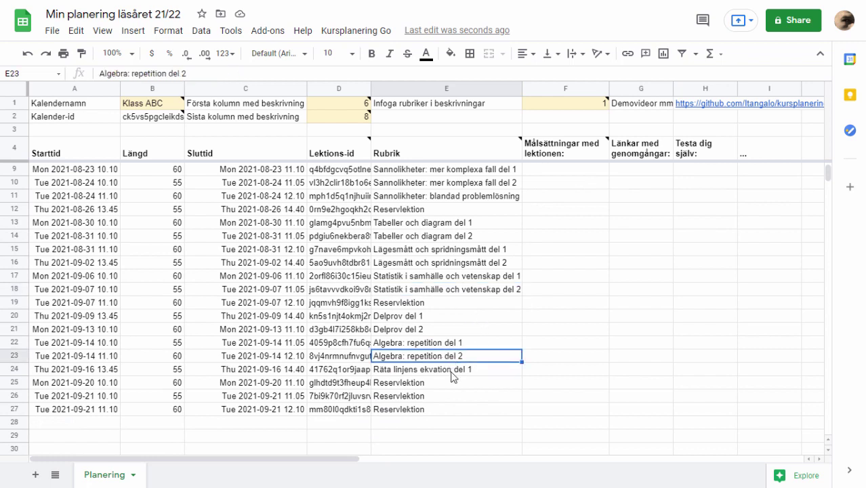
left_click(444, 370)
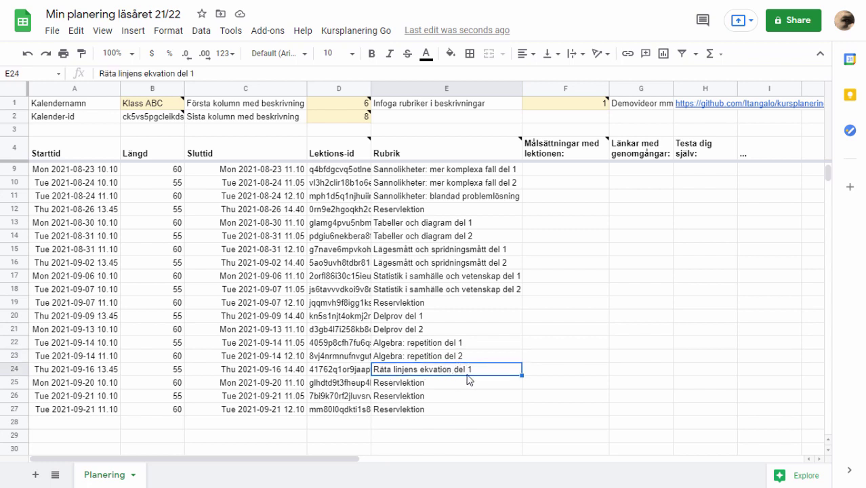
key("ctrl+x")
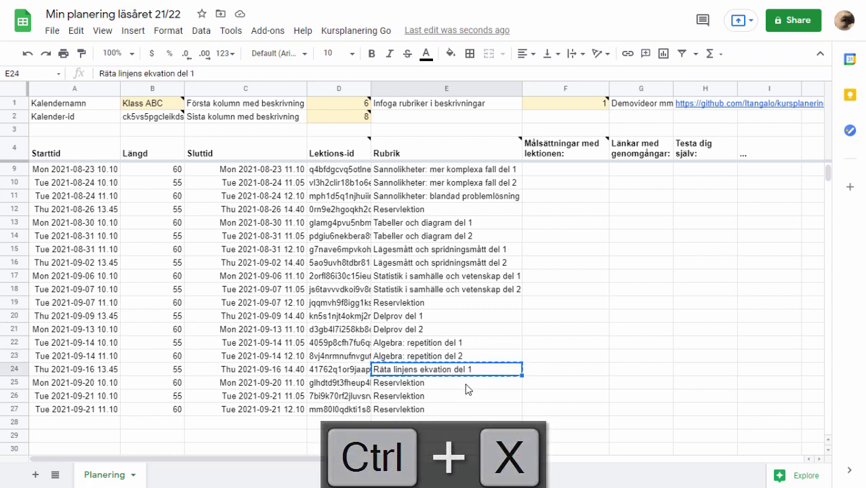
left_click(468, 383)
key("ctrl+v")
- Enter "Ännu mer repetition i algebra" as the lesson title in E24 for 2021-09-16
left_click(452, 372)
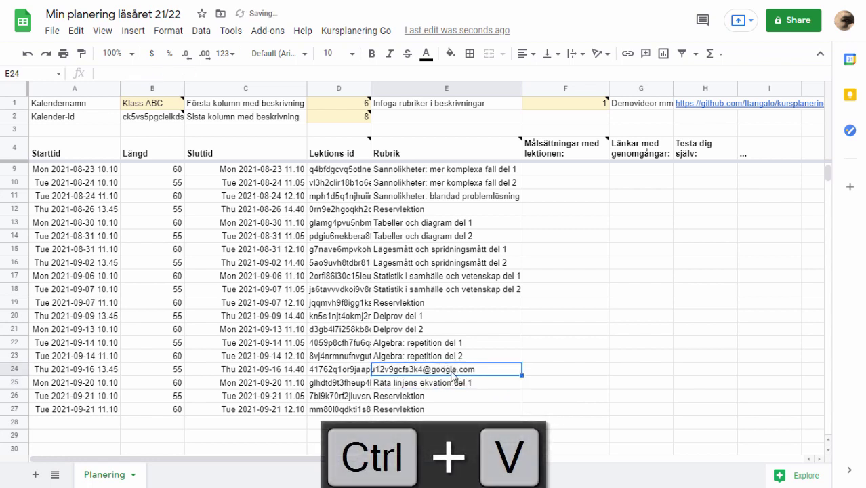
type("Ännu mer")
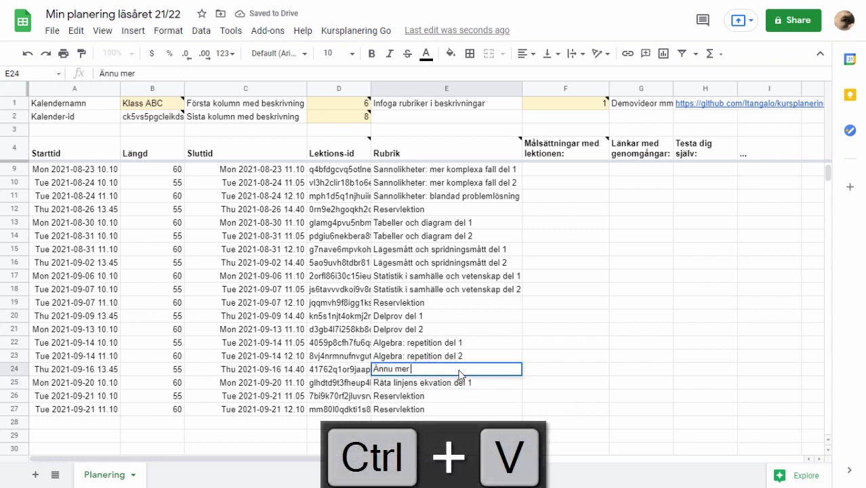
type(" repetition i algebra")
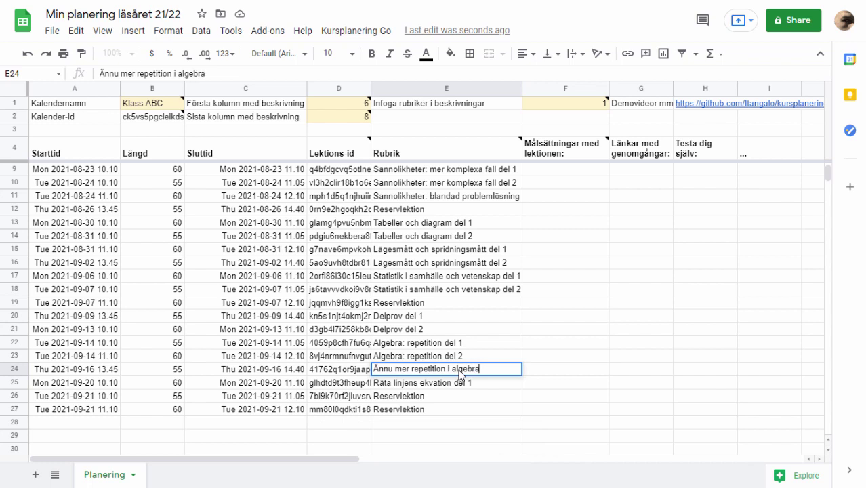
key("Return")
- Run Skapa/uppdatera valda kalenderhändelser on the lessons in E24:E25
left_click_drag(460, 373, 459, 381)
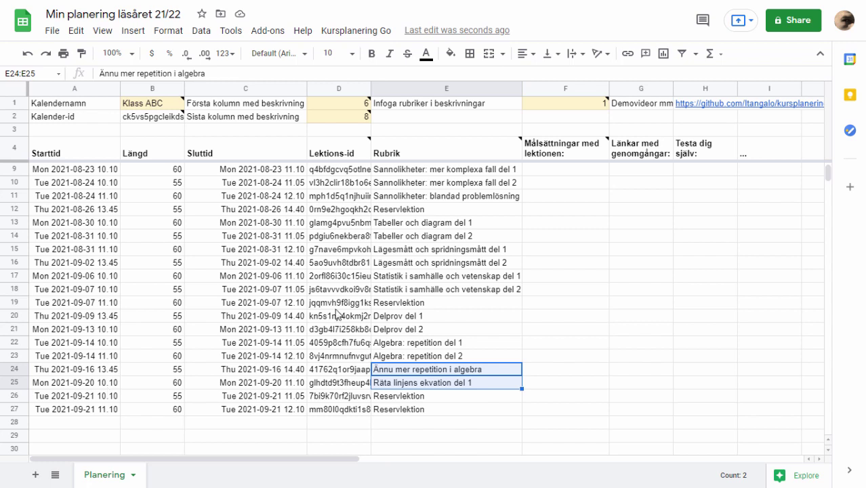
left_click(359, 31)
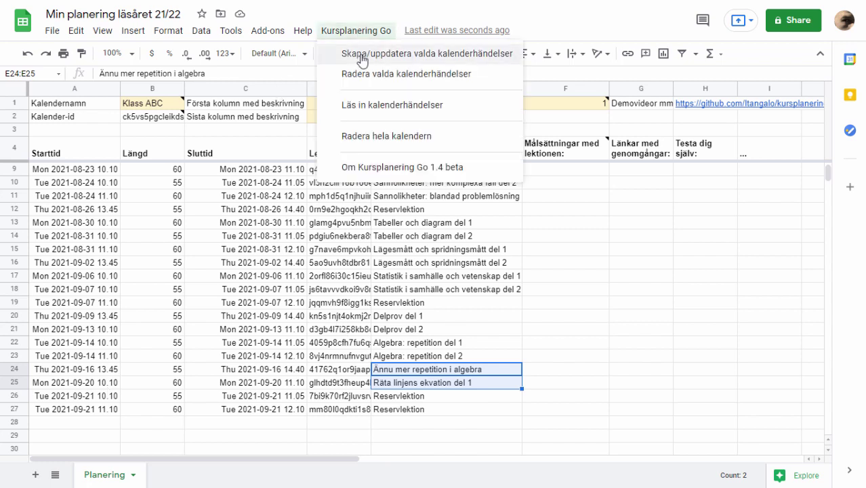
left_click(359, 52)
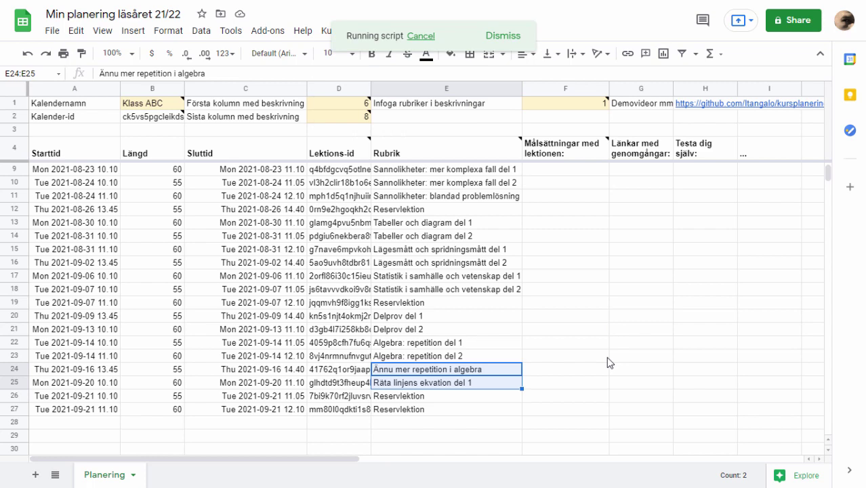
- Check the 16 September event among the September 2021 lessons in Google Calendar and return to the planning sheet
key("ctrl+Page_Down")
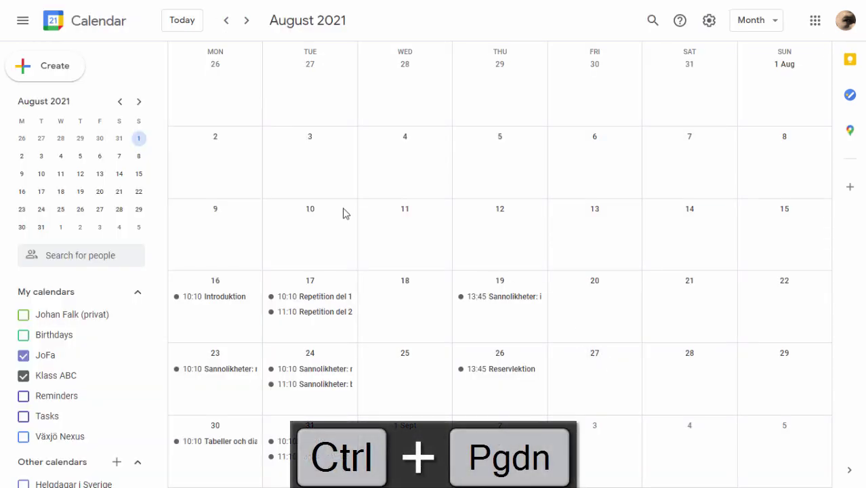
left_click(246, 22)
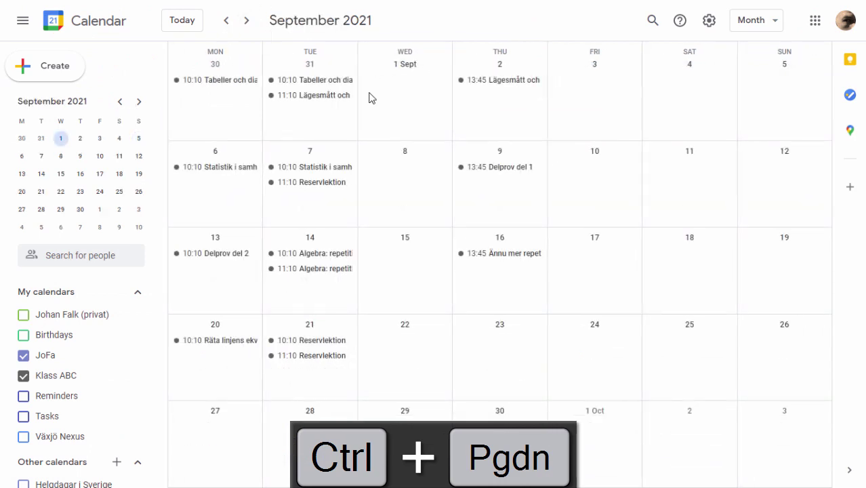
left_click(513, 257)
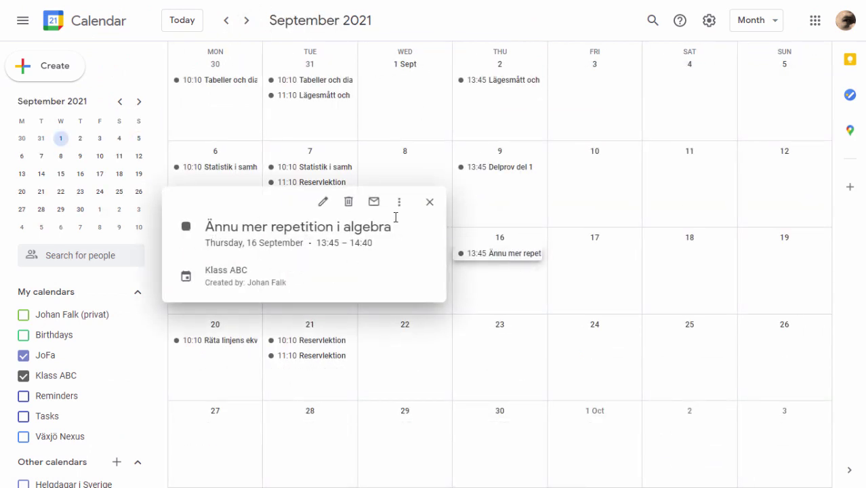
left_click(429, 202)
key("ctrl+Page_Up")
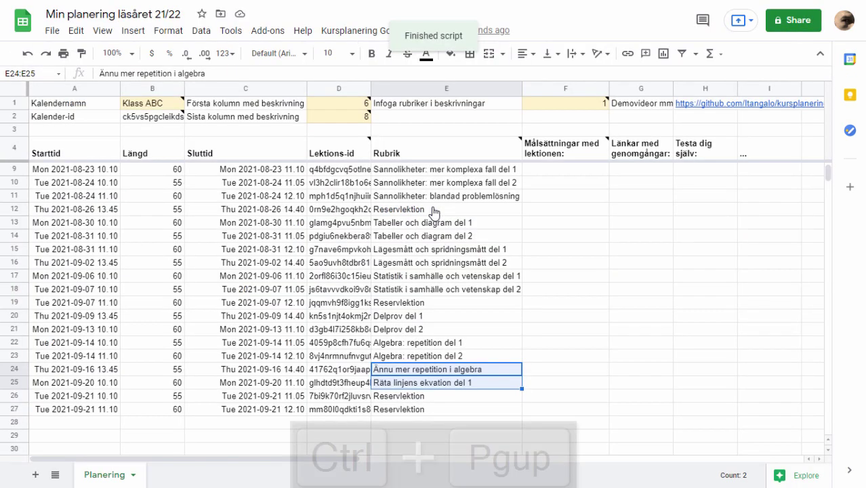
left_click_drag(439, 237, 451, 342)
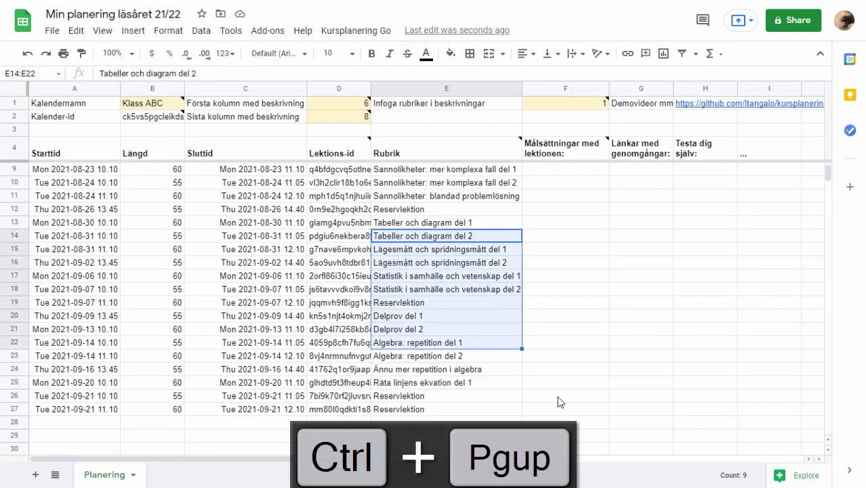
key("ctrl+c")
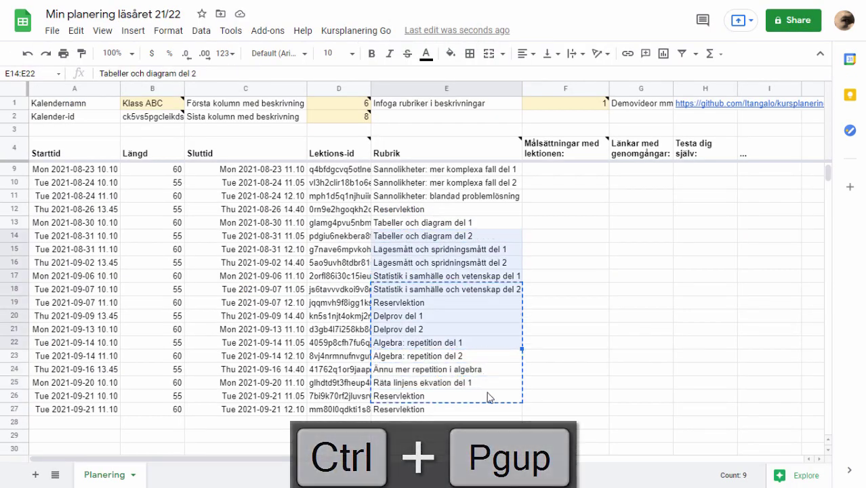
key("Escape")
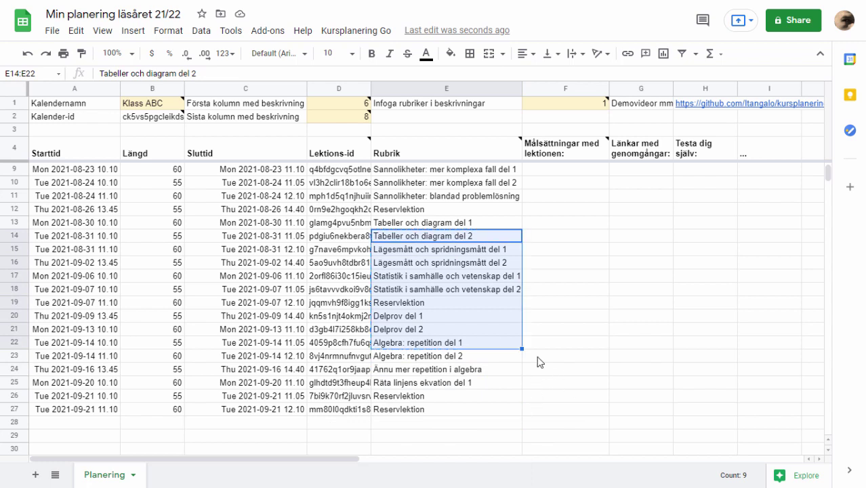
left_click(548, 330)
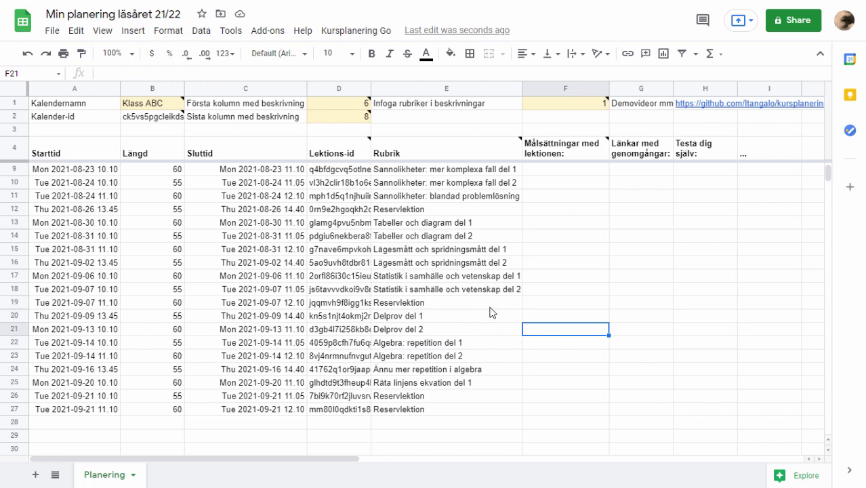
- Move the two "Statistik i samhälle och vetenskap" titles from E17:E18 to E18:E19 and enter "INSTÄLLD LEKTION!" in E17
left_click(457, 305)
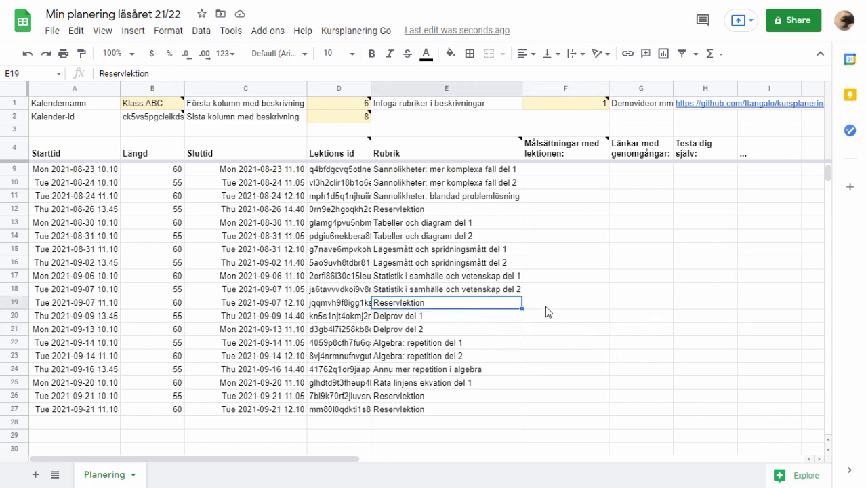
left_click(485, 290)
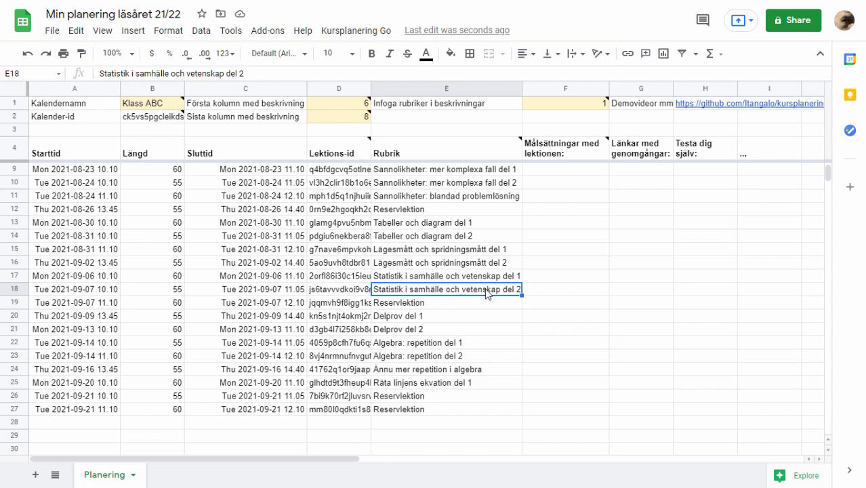
left_click_drag(484, 277, 478, 309)
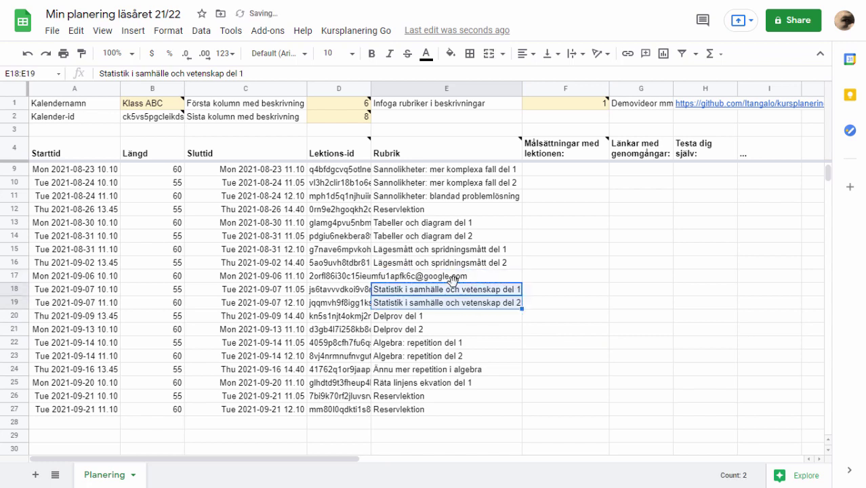
left_click(453, 279)
type("INSTÄLLD ")
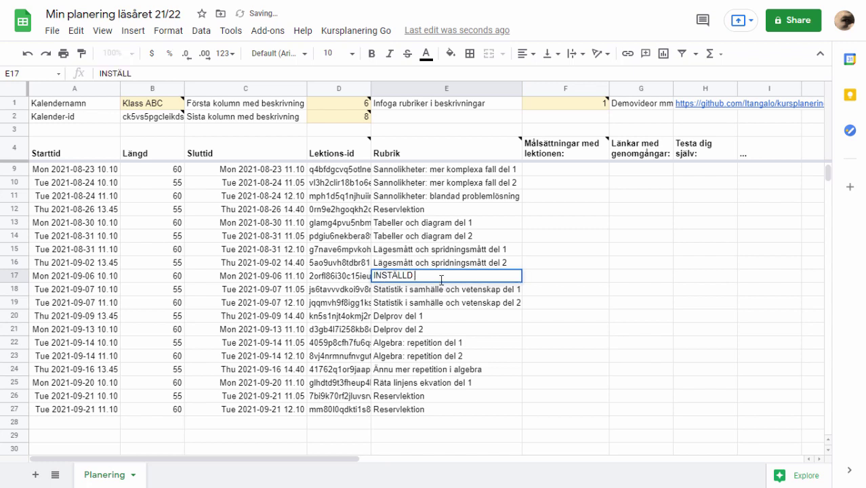
type("LEKTION!")
key("Return")
- Run Skapa/uppdatera valda kalenderhändelser on the lessons in E17:E19
left_click(442, 279)
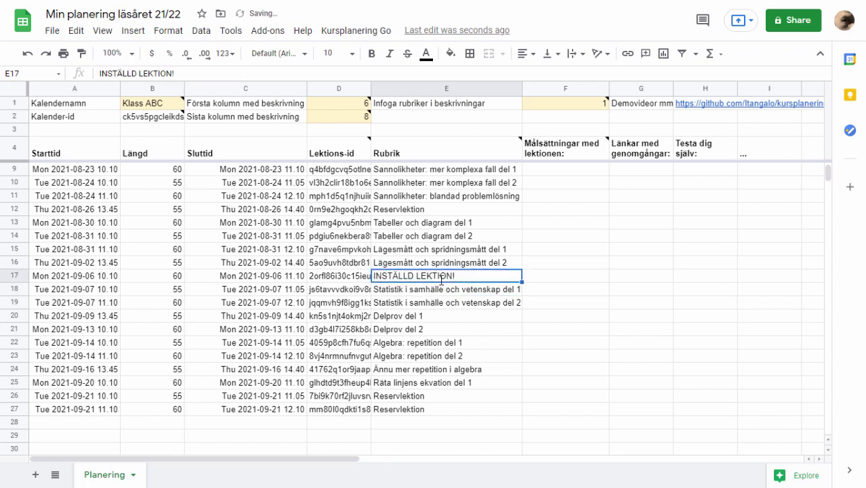
key("shift+Down")
key("shift+Down")
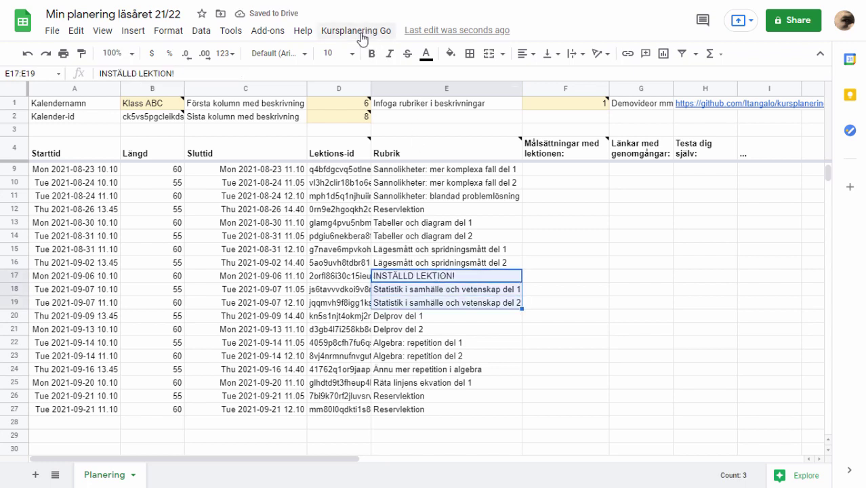
left_click(364, 30)
left_click(360, 58)
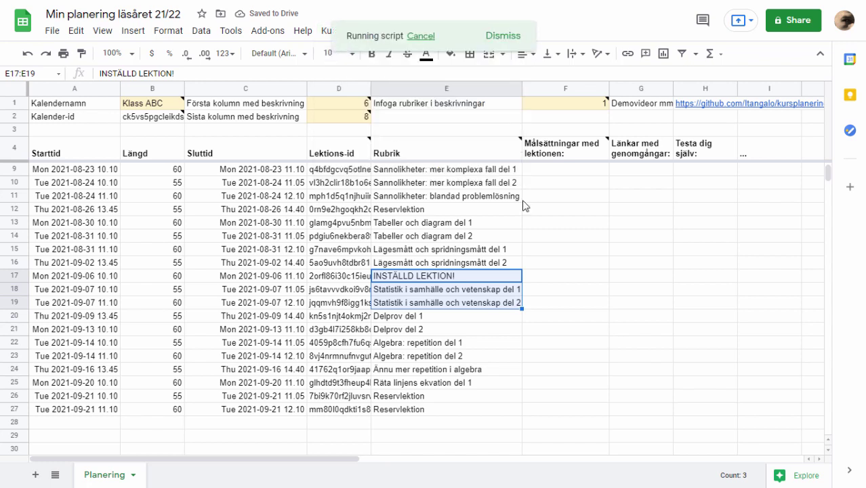
- View the cancelled 2021-09-06 lesson in Google Calendar, and delete its event from row 17 of the planning sheet with Radera valda kalenderhändelser
left_click(82, 276)
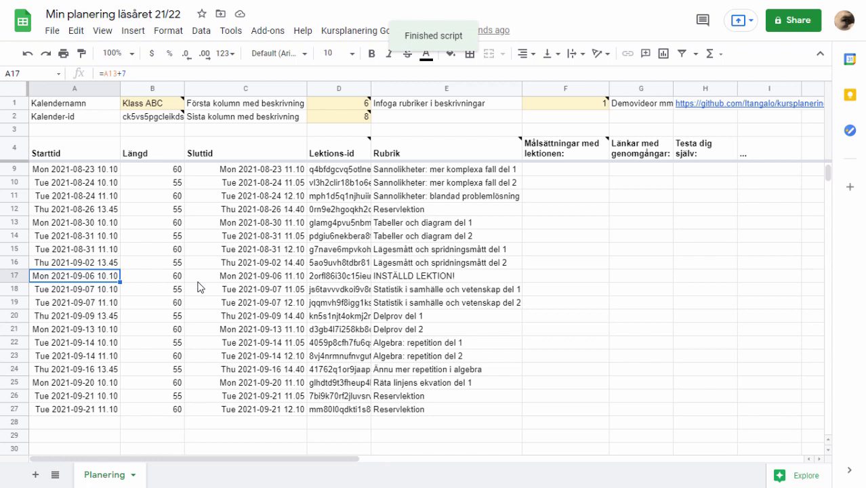
key("ctrl+Page_Down")
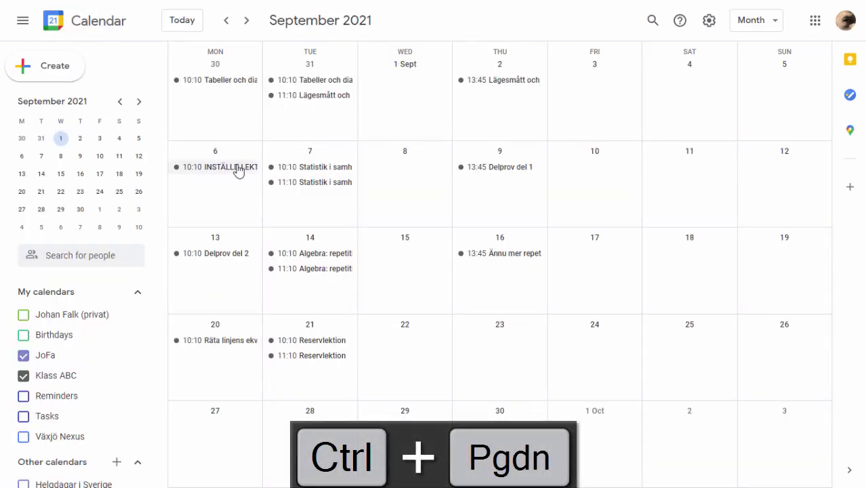
key("ctrl+Page_Up")
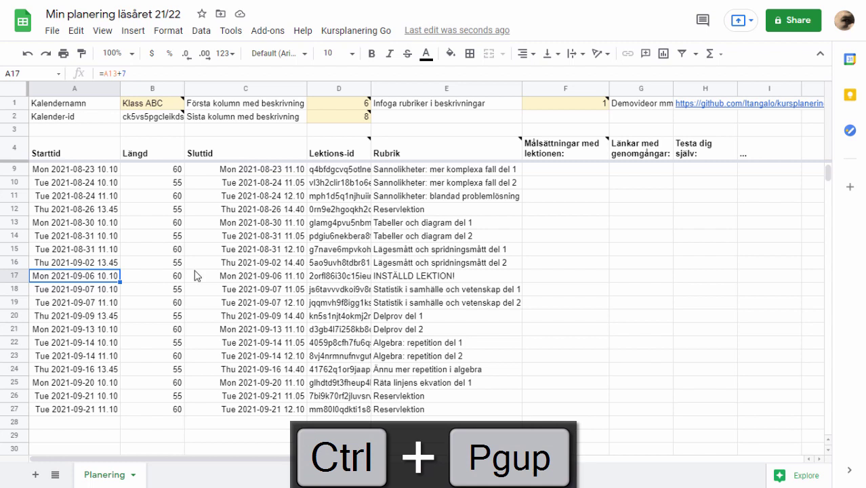
left_click(356, 31)
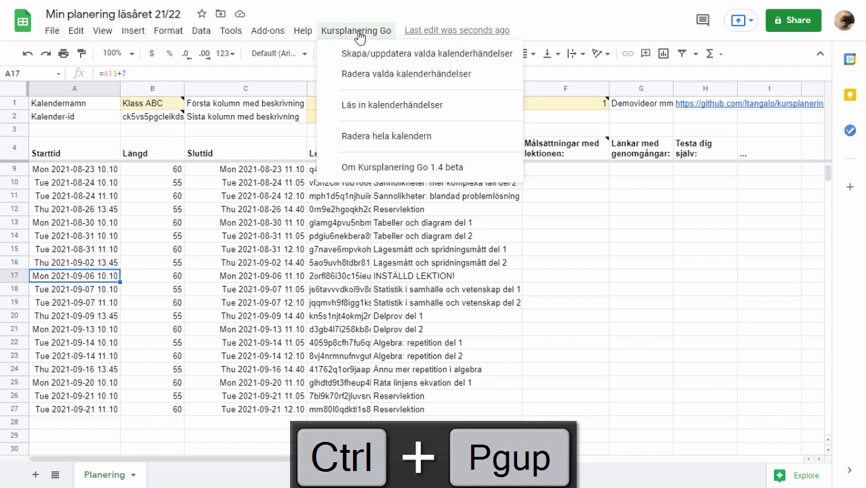
left_click(362, 76)
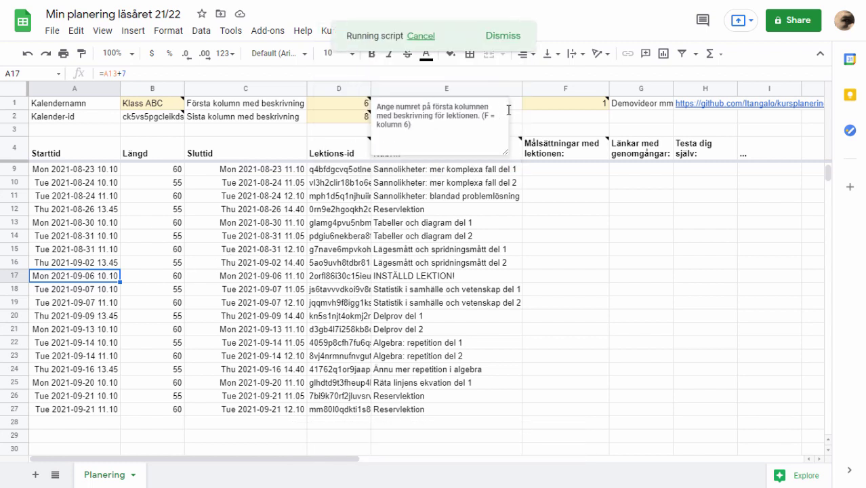
left_click(333, 282)
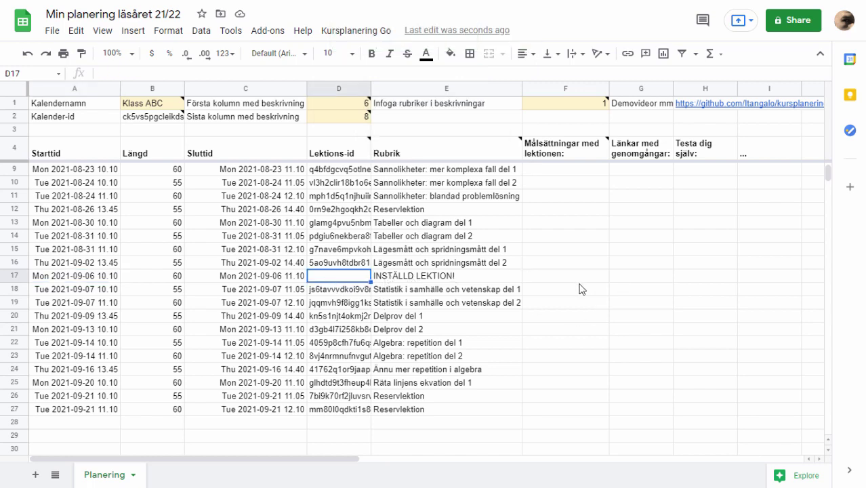
- Hide and show the Klass ABC calendar in Google Calendar to refresh the September events, and return to the planning sheet
key("ctrl+Page_Down")
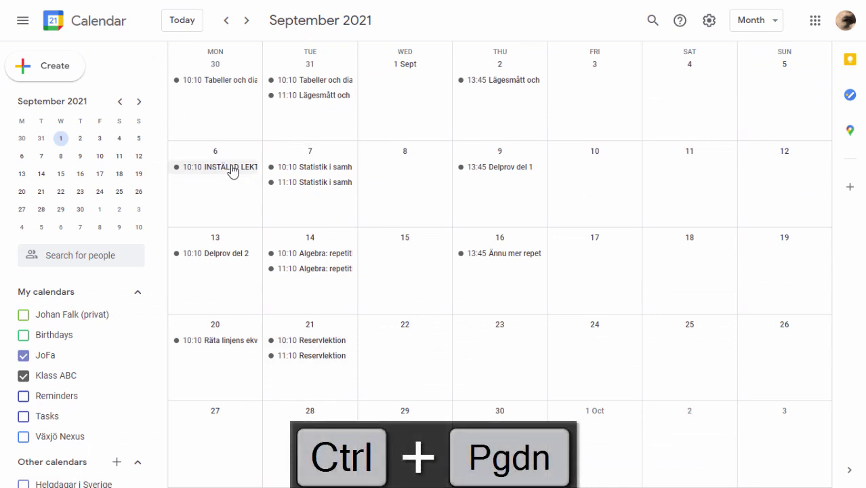
left_click(58, 380)
left_click(58, 381)
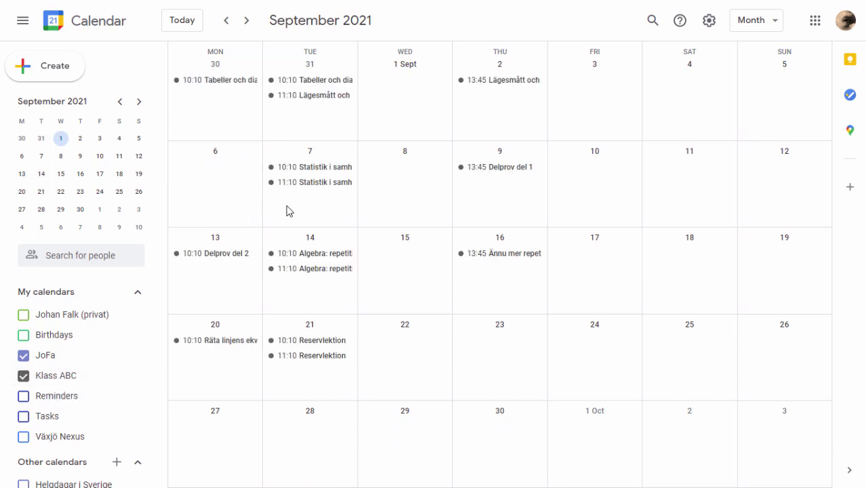
key("ctrl+Page_Up")
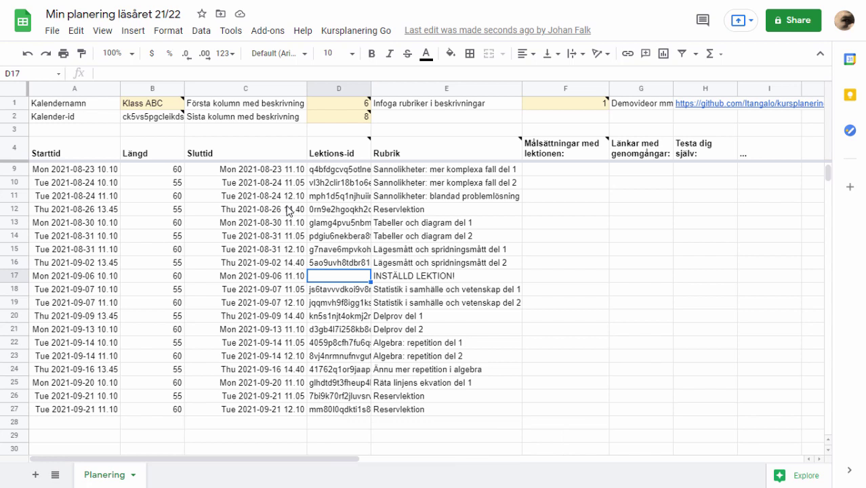
- Duplicate the Planering sheet and set the calendar name in B1 of the copy to "Klass DEF"
left_click(134, 475)
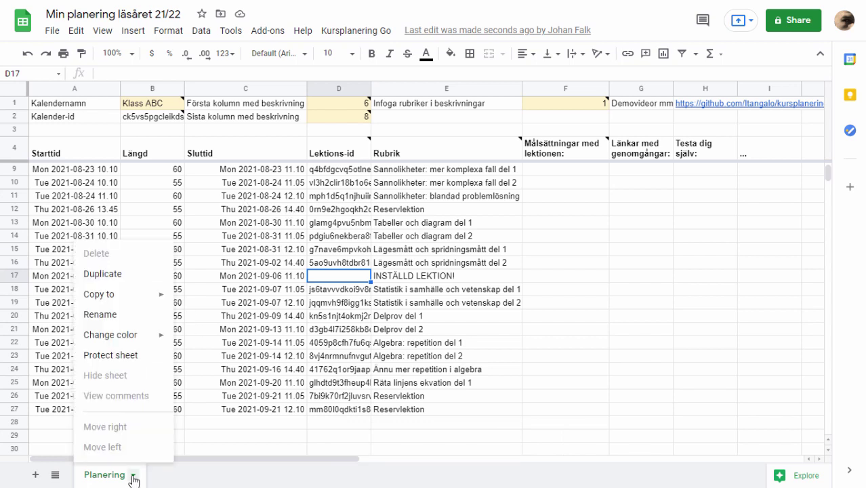
left_click(145, 282)
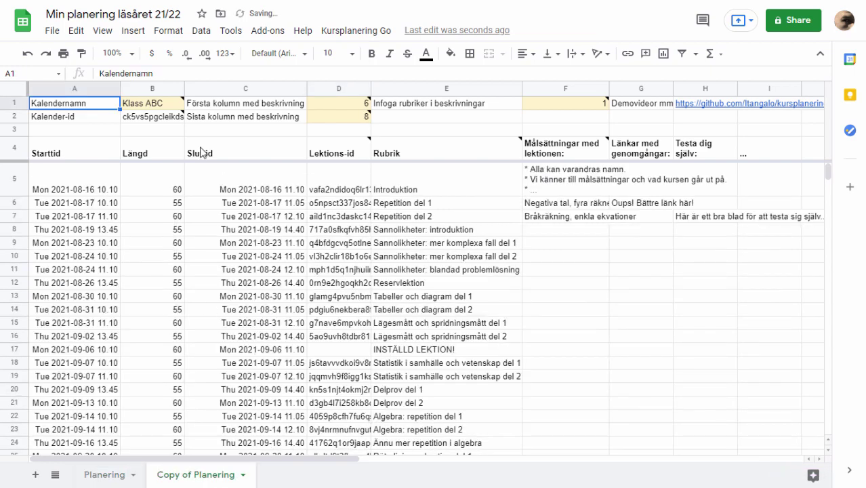
left_click(160, 107)
key("F2")
key("BackSpace")
key("BackSpace")
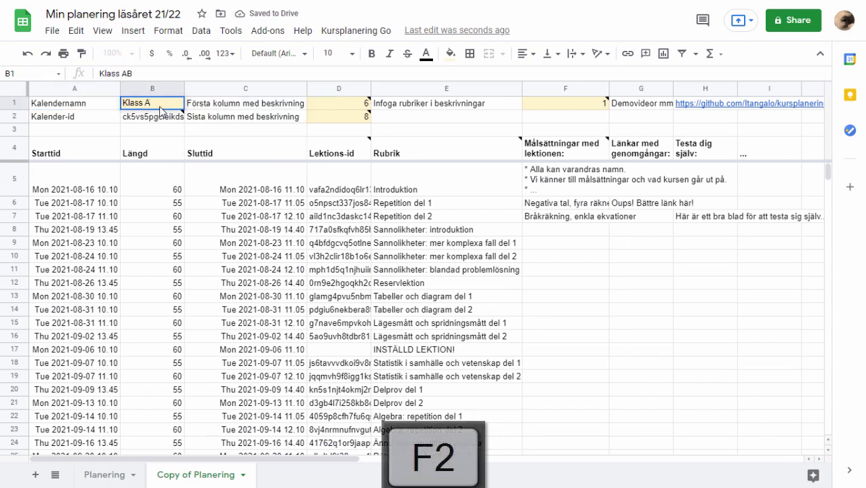
type("DEF")
left_click(162, 113)
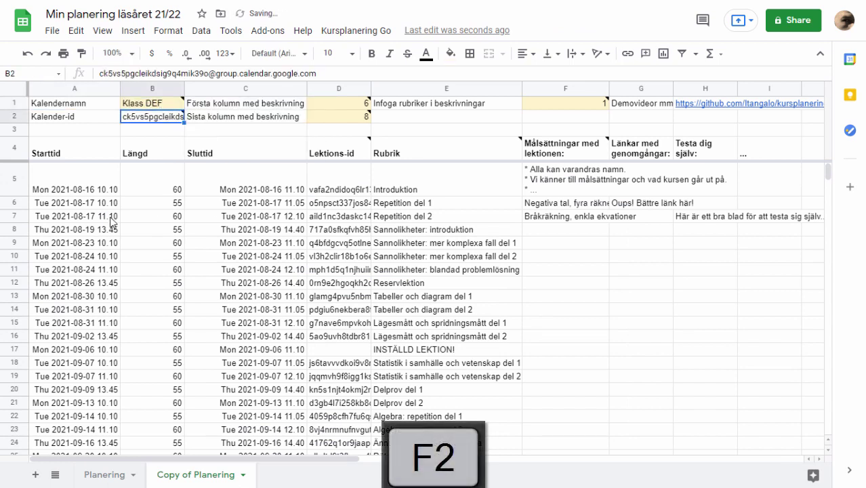
left_click(81, 186)
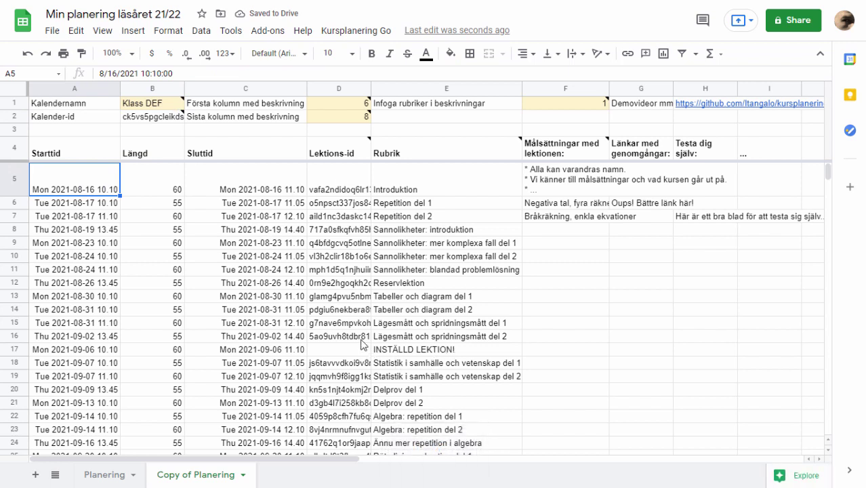
- Set the start time of the Monday 2021-08-16 lesson in A5 to 12:10
left_click(155, 72)
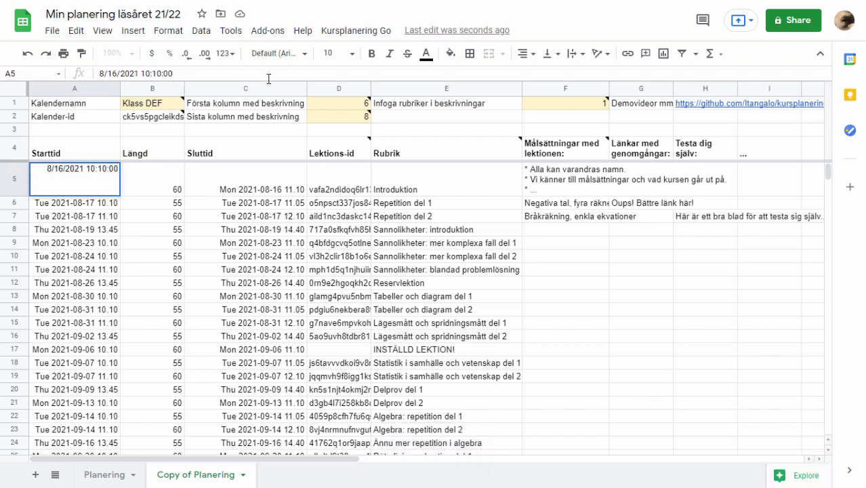
key("BackSpace")
type("2")
key("Return")
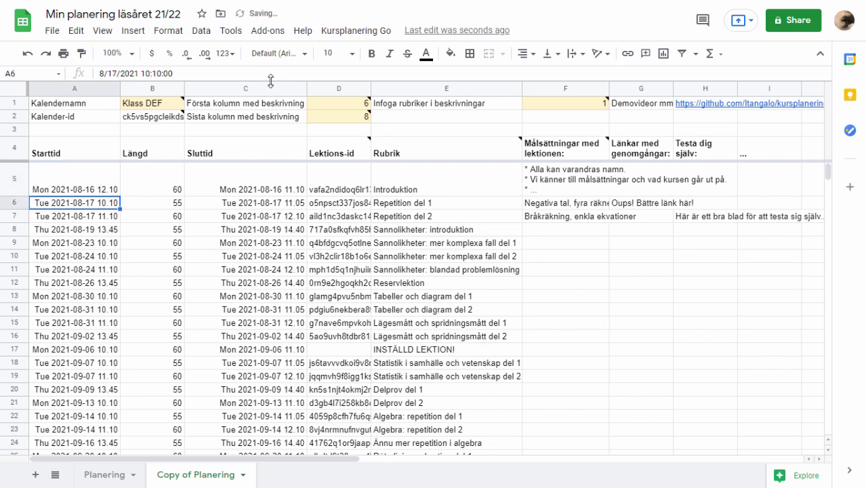
- Set the start time of the Tuesday 2021-08-17 lesson in A6 to 13:00
key("F2")
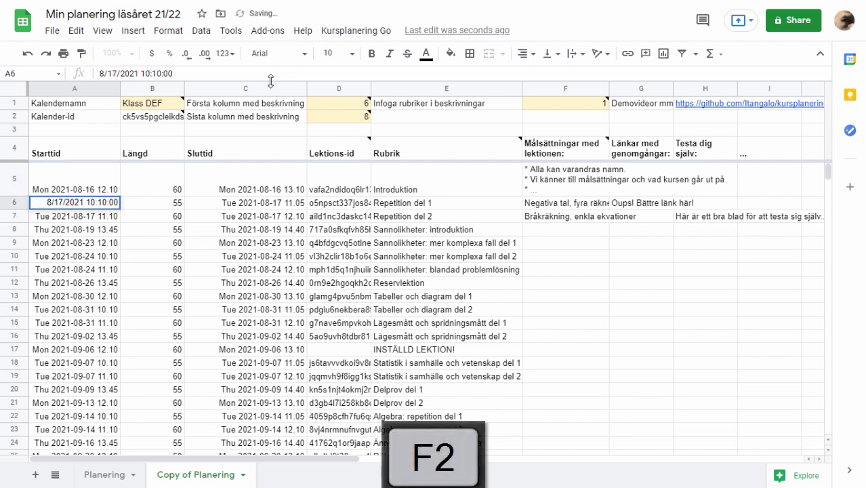
key("Left")
key("BackSpace")
key("BackSpace")
key("BackSpace")
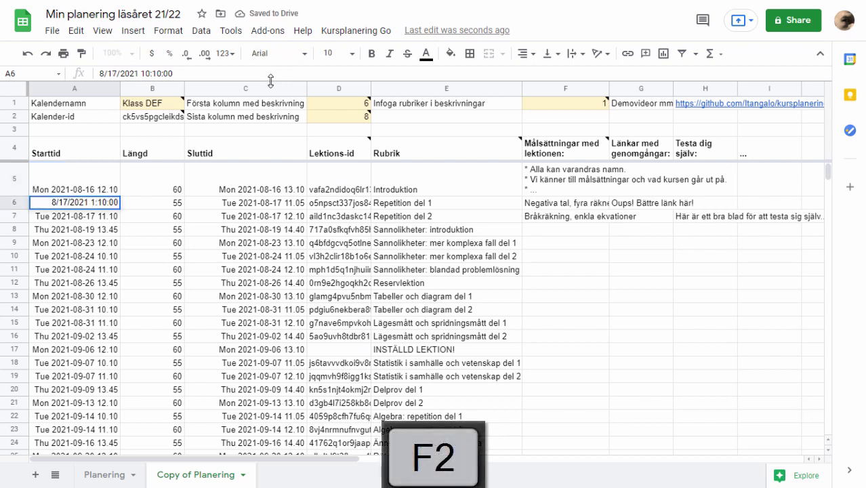
type("3:0")
key("Return")
- Move the lesson in A7 to 8/18/2021, keeping its start time
key("F2")
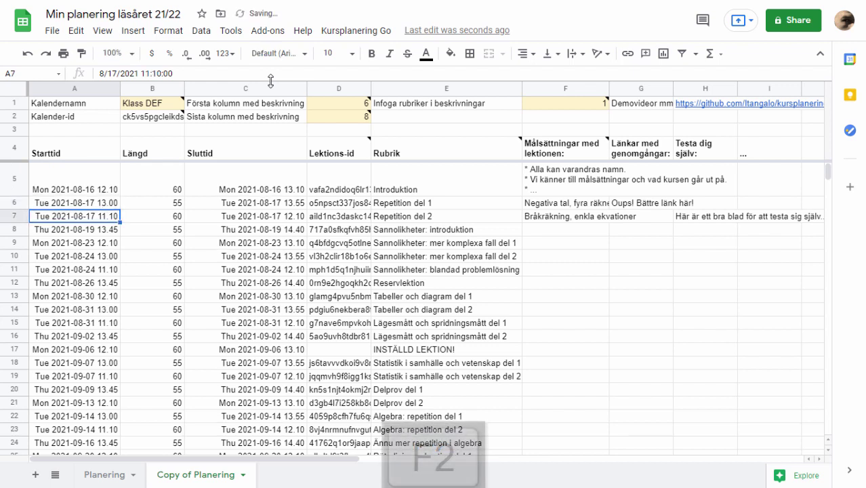
key("Left")
key("Left")
key("Left")
key("Left")
key("Left")
key("shift+Left")
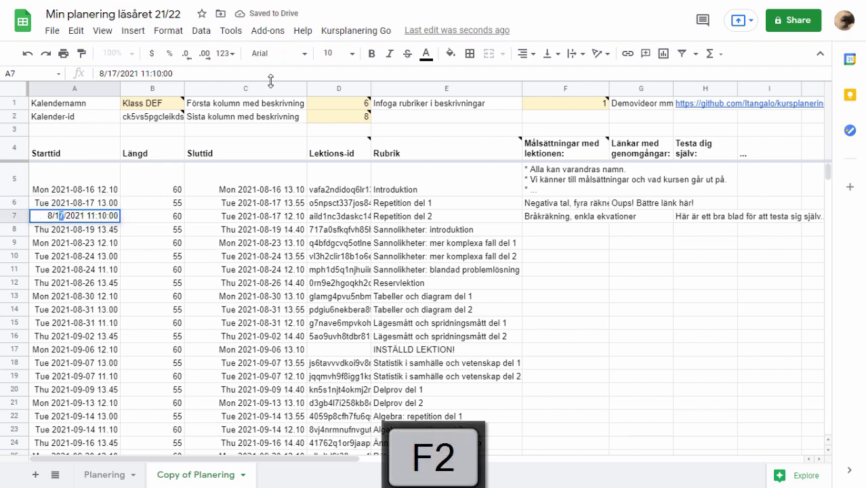
type("8")
key("Right")
key("Right")
key("Right")
key("Right")
key("Right")
key("Right")
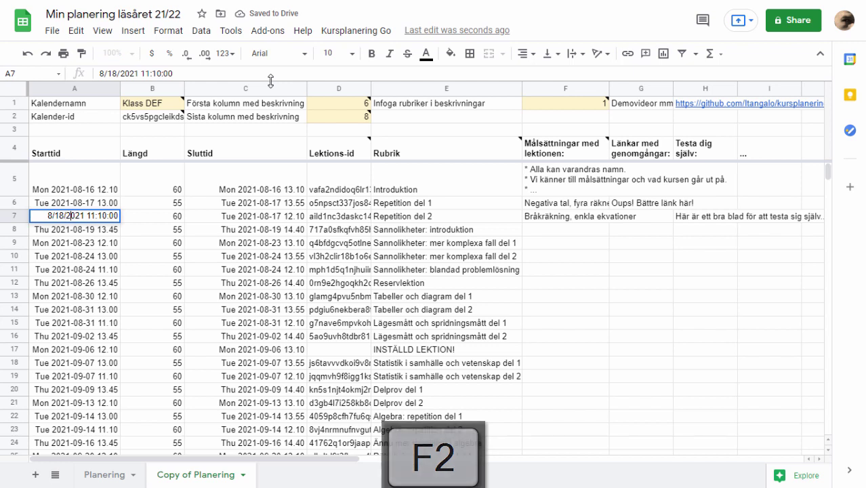
key("Return")
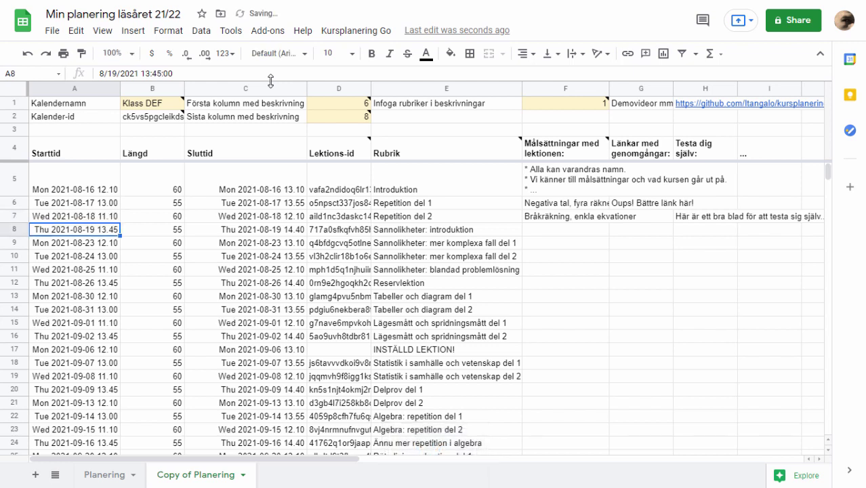
- Set the start time of the Thursday 2021-08-19 lesson in A8 to 15:00 and check the start times down to row 27
key("F2")
key("Left")
key("Left")
key("Left")
key("Left")
key("Left")
key("Left")
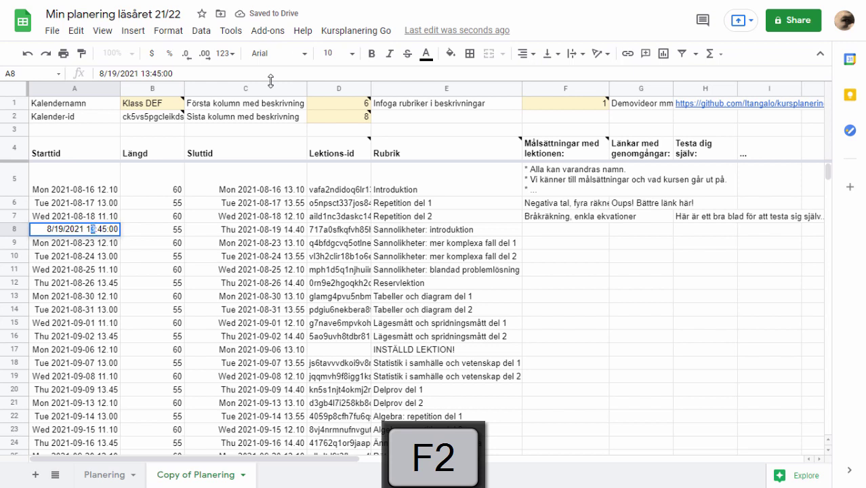
type("5")
key("Right")
key("shift+Right")
key("shift+Right")
type("00")
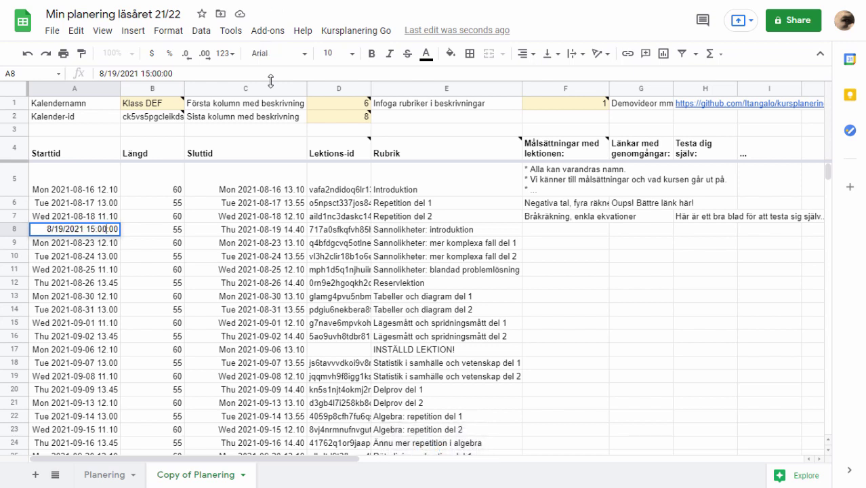
key("Return")
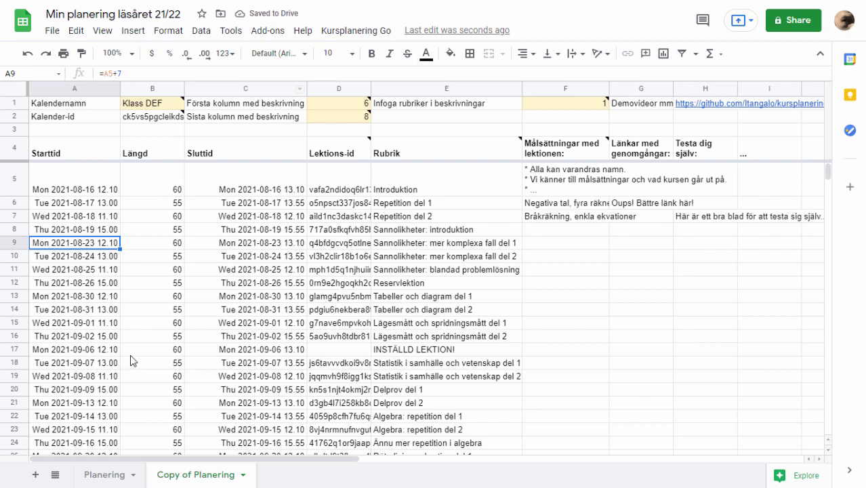
scroll(129, 379, "down", 2)
left_click(87, 411)
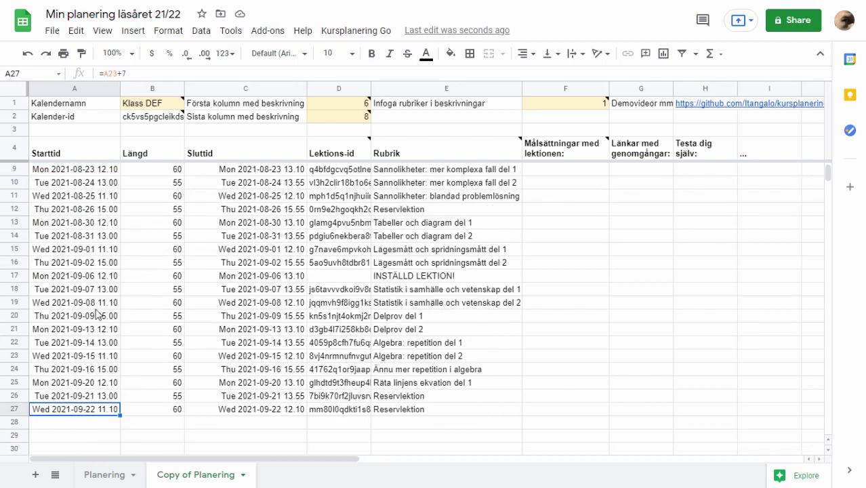
scroll(98, 312, "up", 2)
left_click_drag(100, 195, 99, 230)
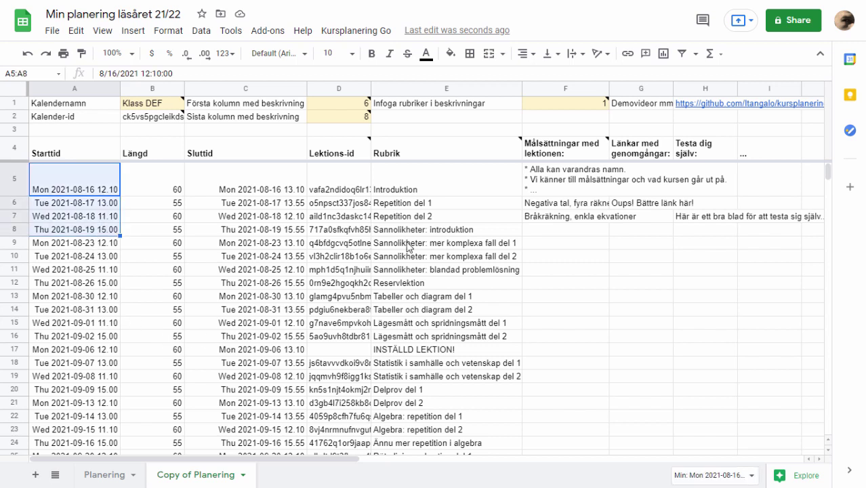
- Clear the calendar ID in B2 and all the lesson IDs in D5:D27 of the copied sheet
left_click(155, 117)
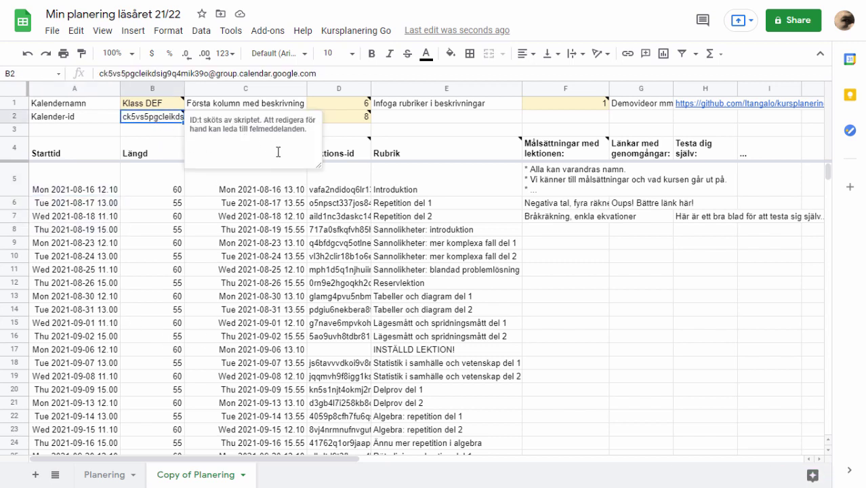
key("Delete")
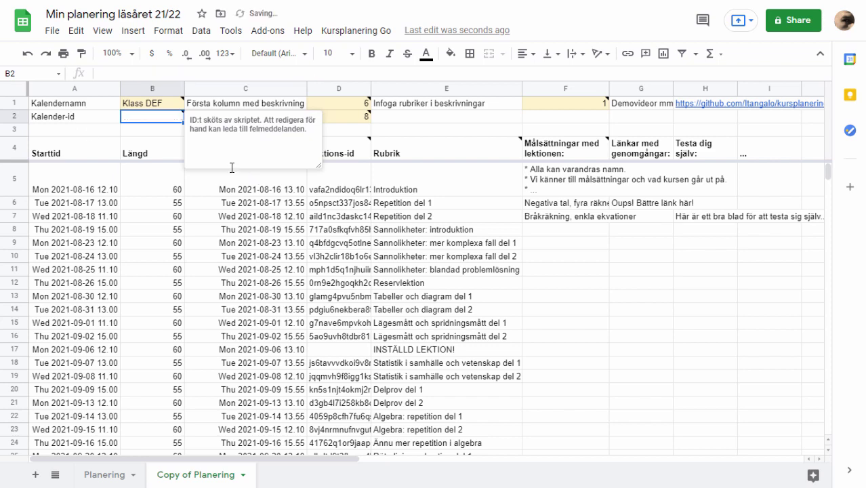
left_click(318, 191)
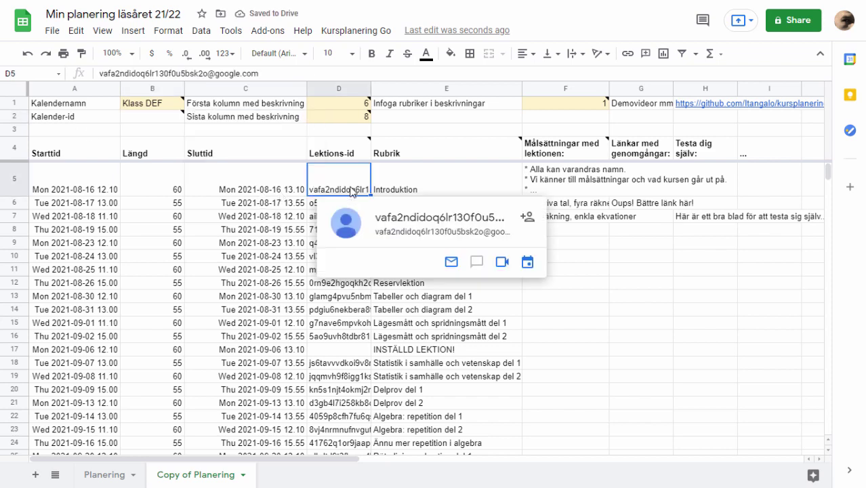
key("ctrl+shift+Down")
key("ctrl+shift+Down")
key("ctrl+shift+Down")
key("Delete")
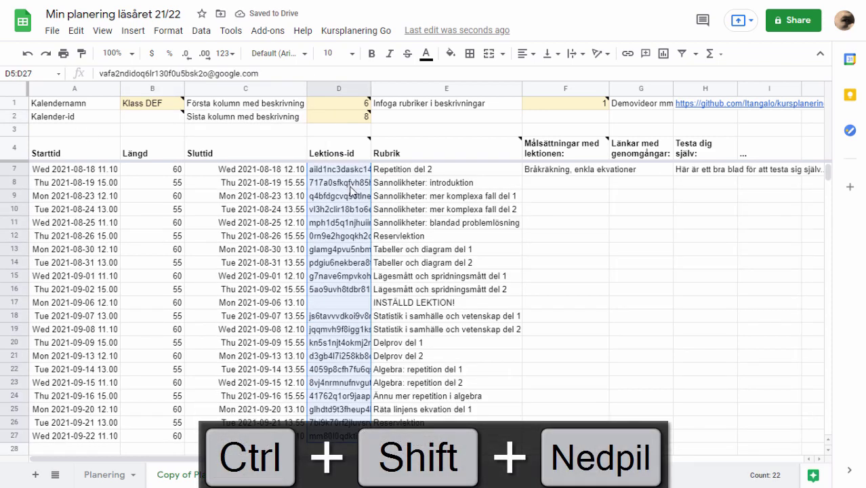
scroll(355, 200, "up", 2)
left_click(408, 245)
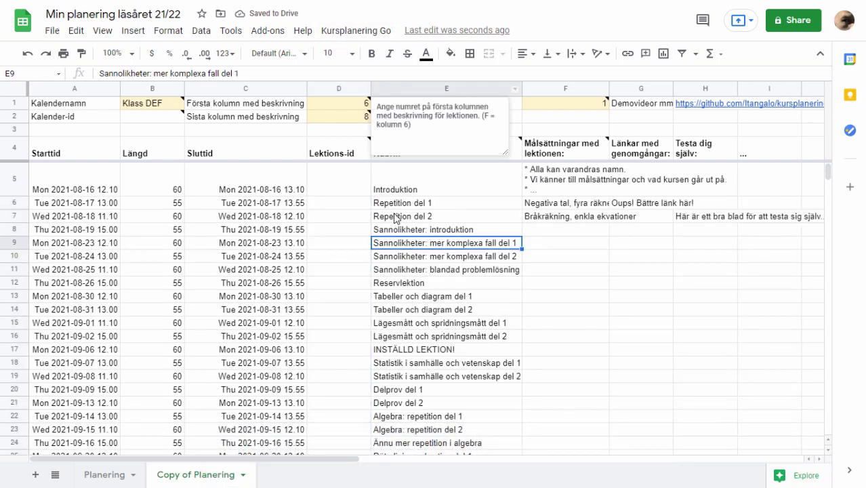
- Run Skapa/uppdatera valda kalenderhändelser on the lessons in E5:E27 to create the Klass DEF calendar and its events
left_click(466, 189)
key("ctrl+shift+Down")
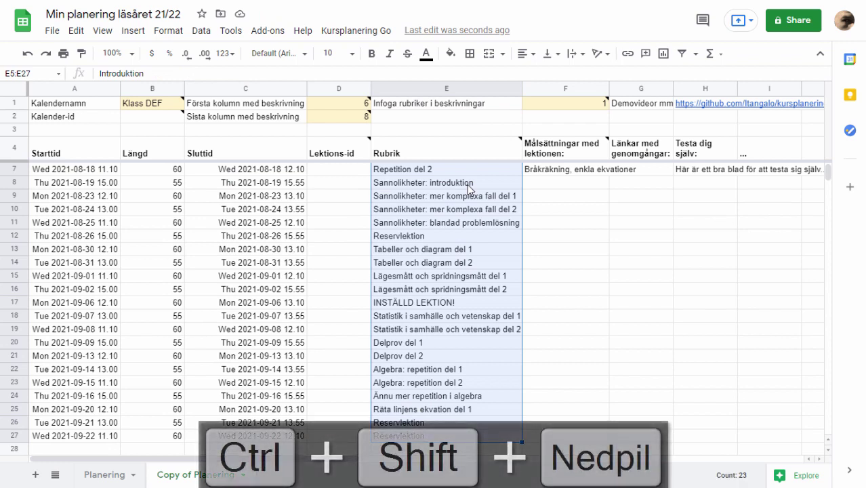
left_click(356, 31)
left_click(359, 54)
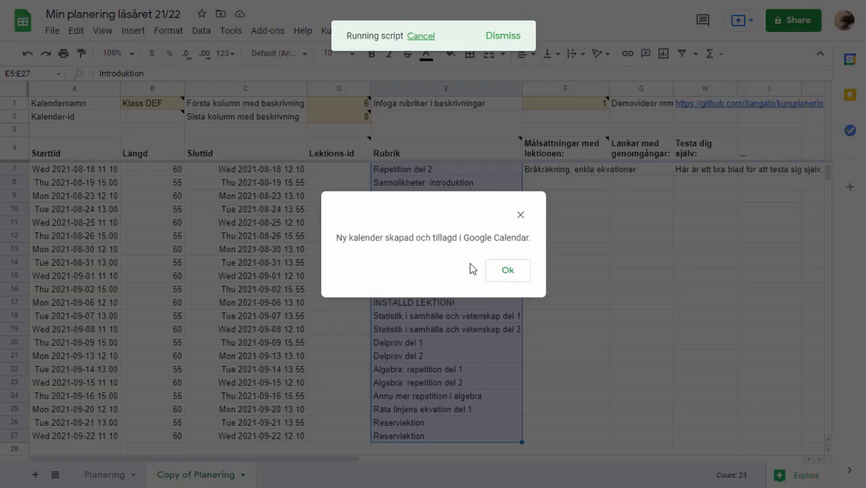
left_click(506, 270)
left_click(416, 304)
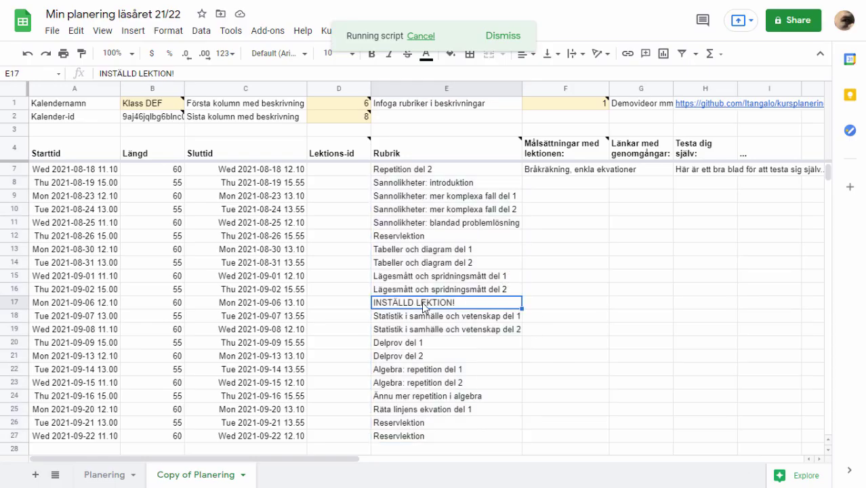
scroll(407, 320, "up", 1)
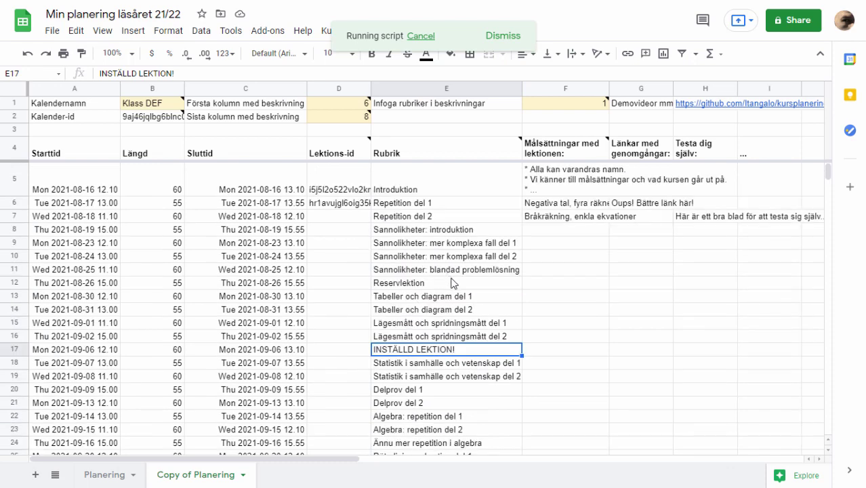
scroll(468, 356, "down", 2)
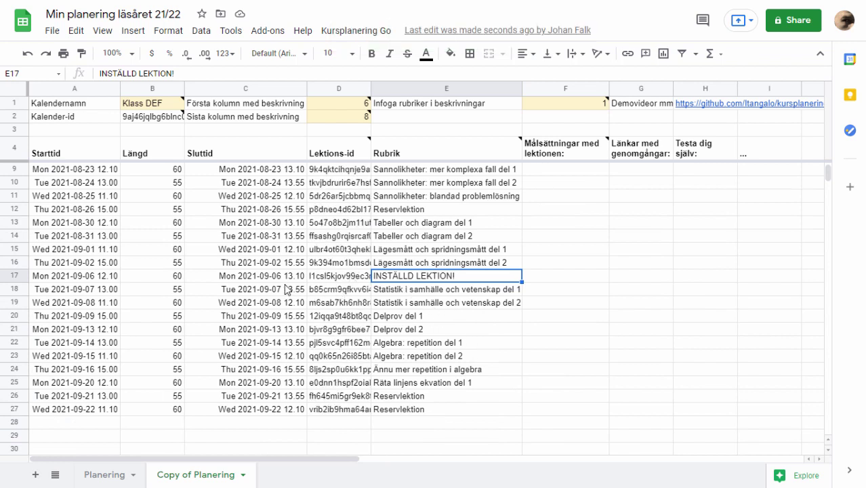
- Switch to Google Calendar, reload it, show the Klass DEF calendar, and hide and show Klass ABC to compare the lessons
key("ctrl+Page_Down")
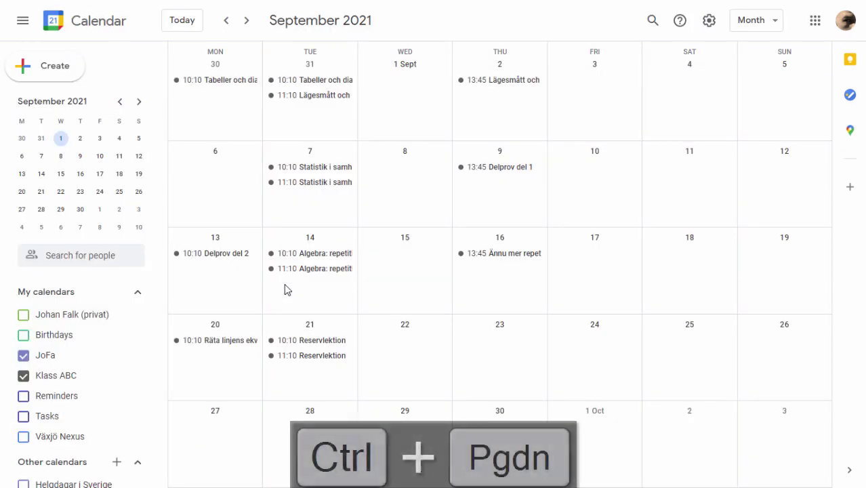
key("ctrl+r")
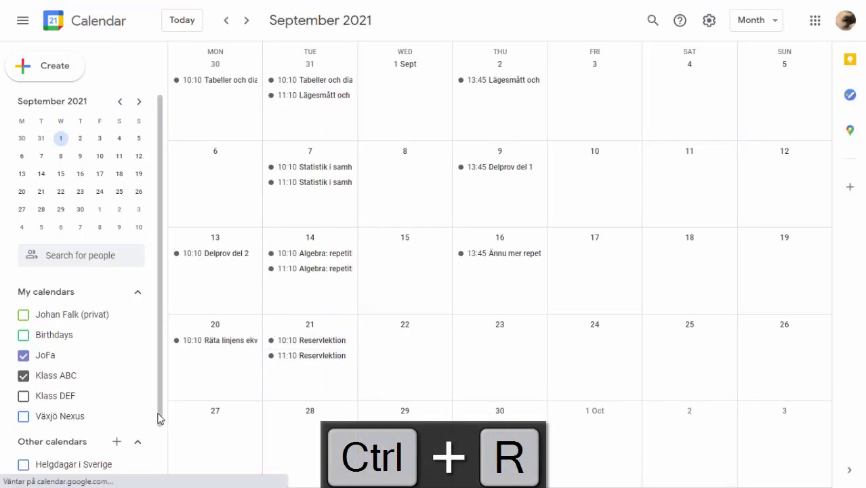
left_click(31, 401)
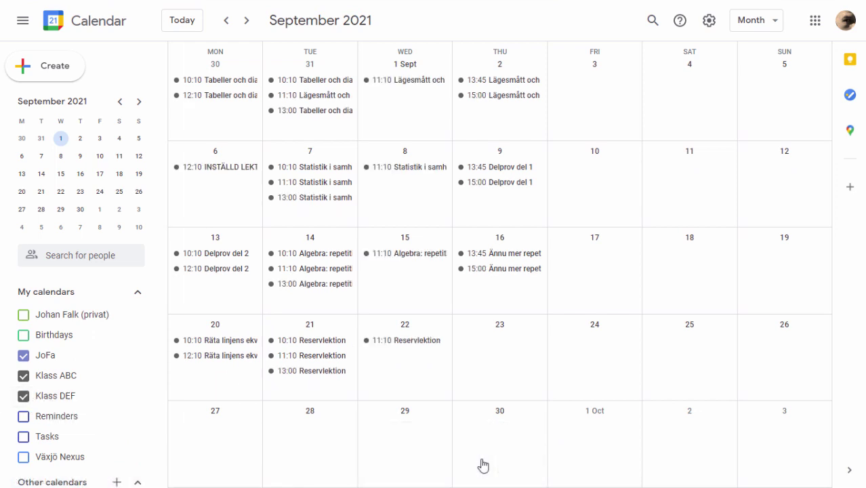
left_click(24, 375)
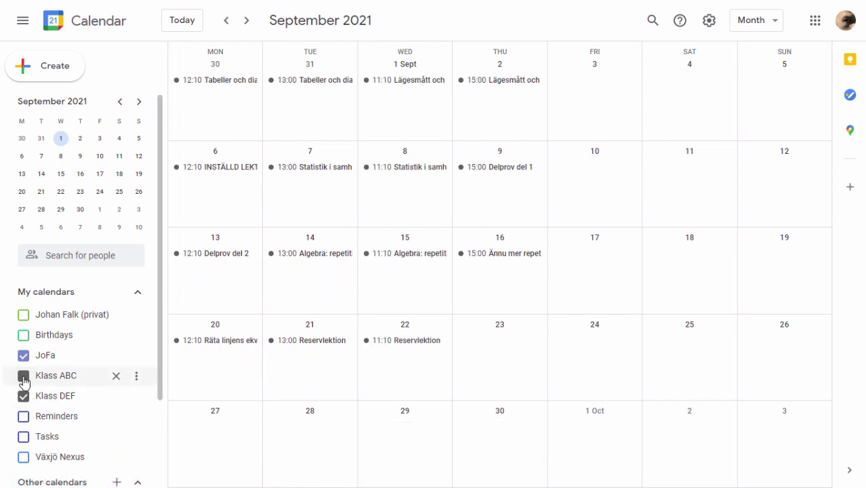
left_click(25, 376)
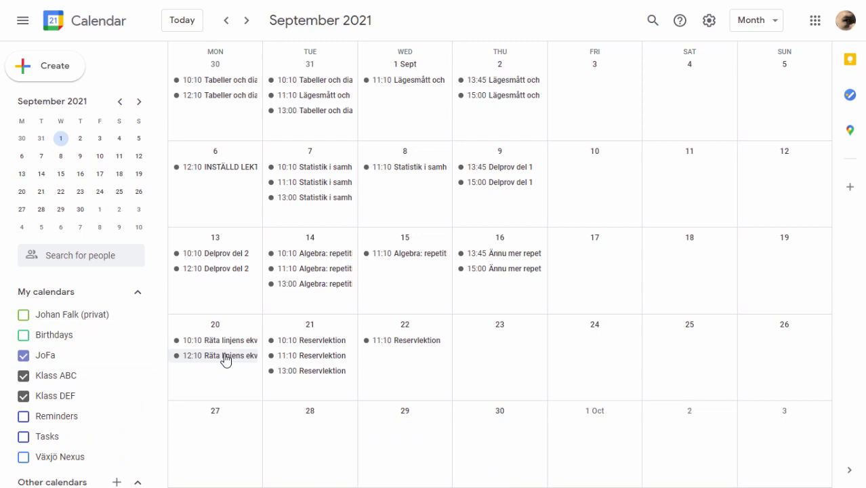
- Return to the planning sheet and examine the lesson IDs in column D of the Klass DEF copy
key("ctrl+Page_Up")
left_click(332, 317)
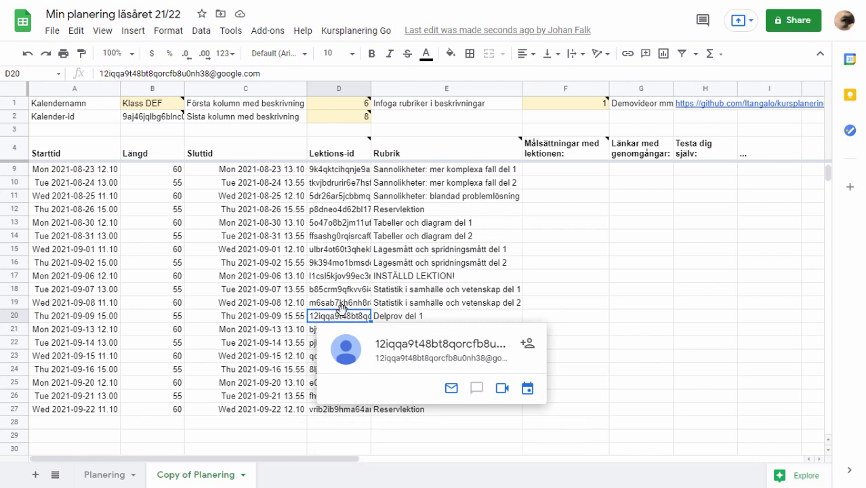
scroll(335, 308, "up", 2)
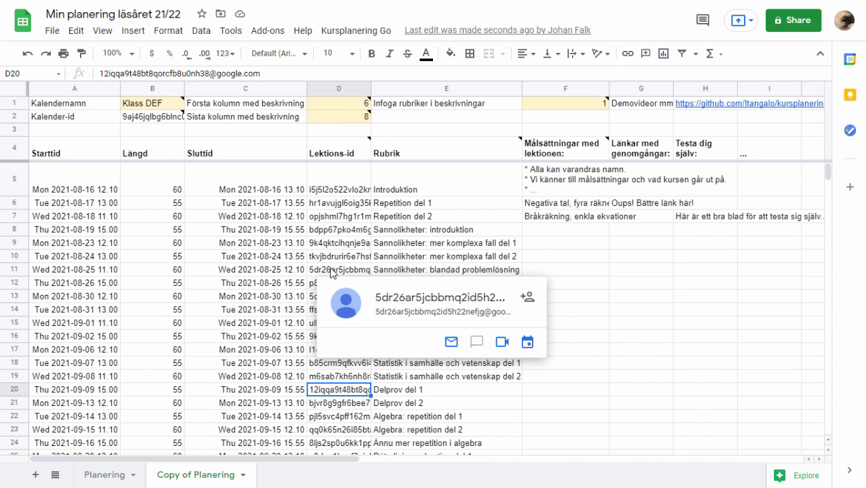
left_click(339, 205)
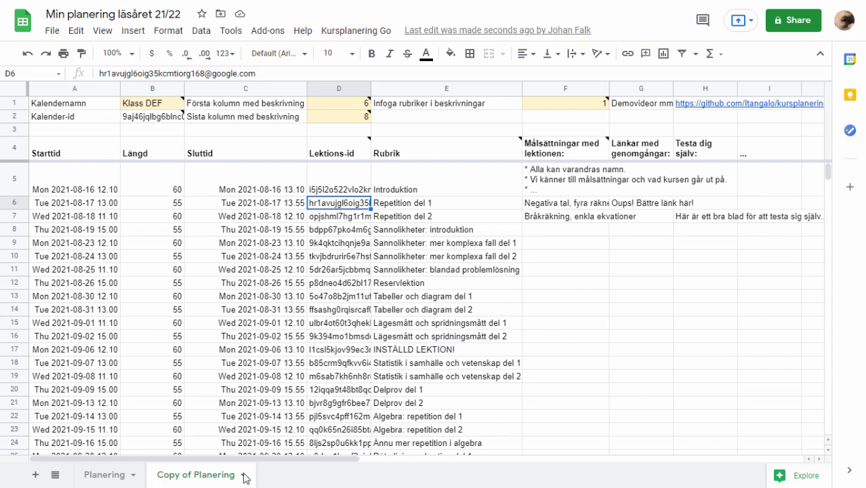
- Duplicate the original Planering sheet again and review the first start time and the calendar ID in the new copy
left_click(133, 478)
left_click(134, 477)
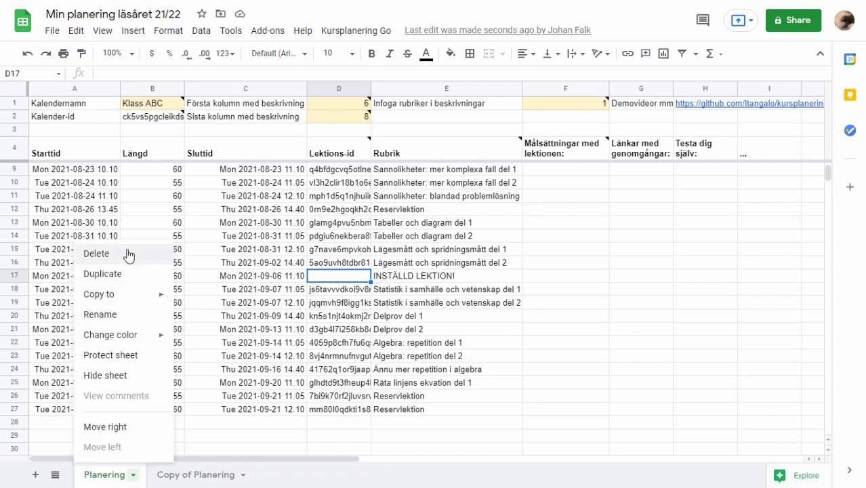
left_click(103, 273)
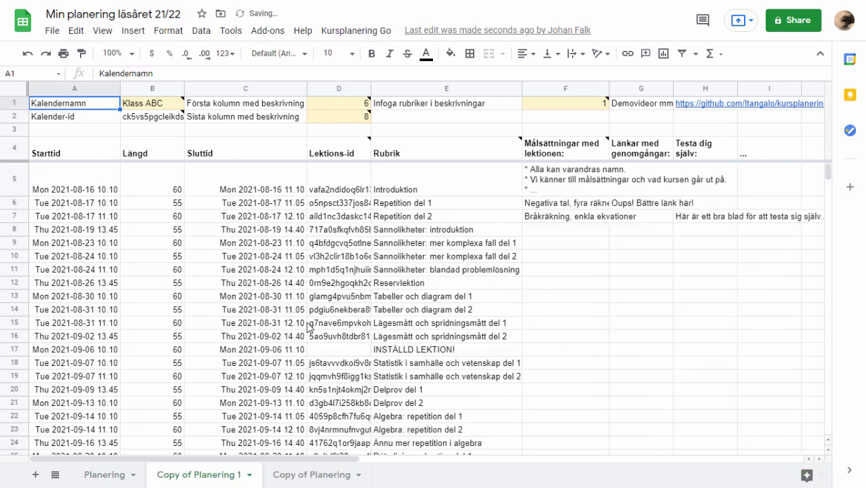
left_click(100, 191)
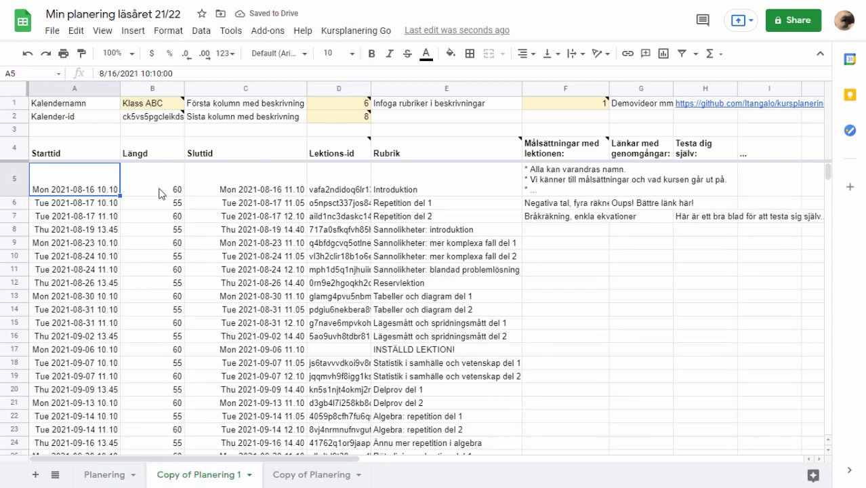
mouse_move(154, 124)
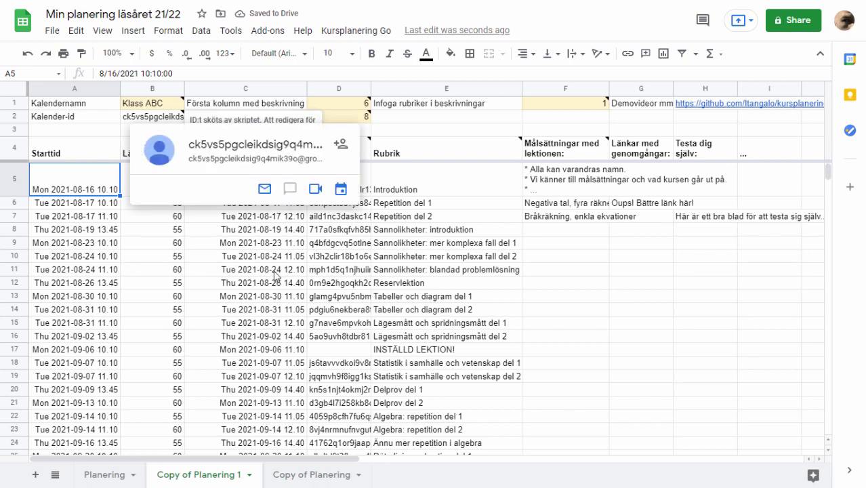
- Clear all lesson data in A5:H27 of the Copy of Planering 1 sheet
scroll(636, 325, "down", 2)
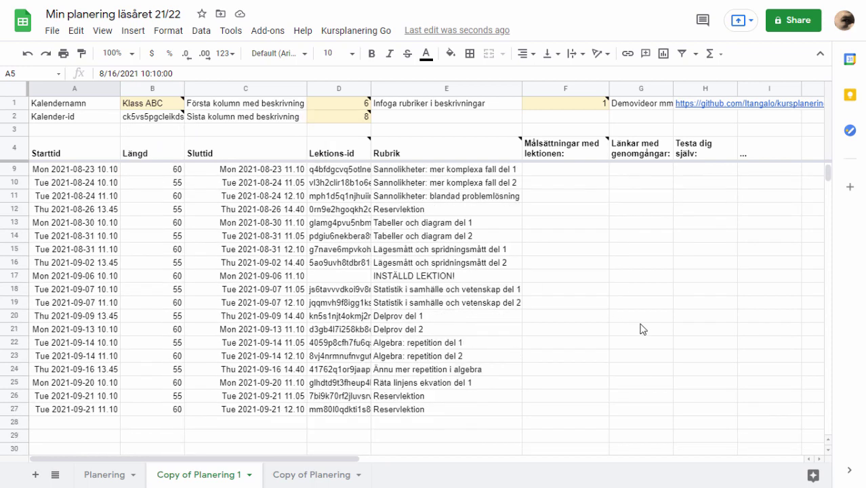
left_click(695, 415, "shift")
key("Delete")
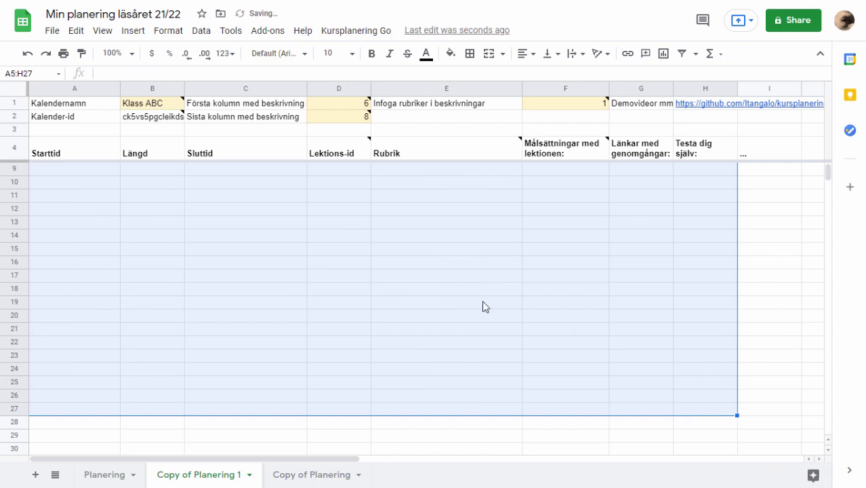
scroll(474, 304, "up", 2)
left_click(304, 240)
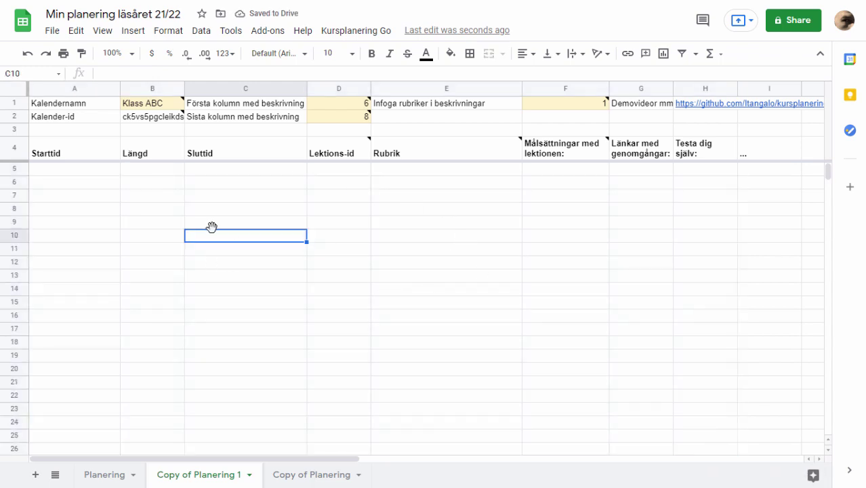
- Switch to Google Calendar, hide the Klass DEF calendar, and locate the calendar ID in the Klass ABC settings
key("ctrl+Page_Down")
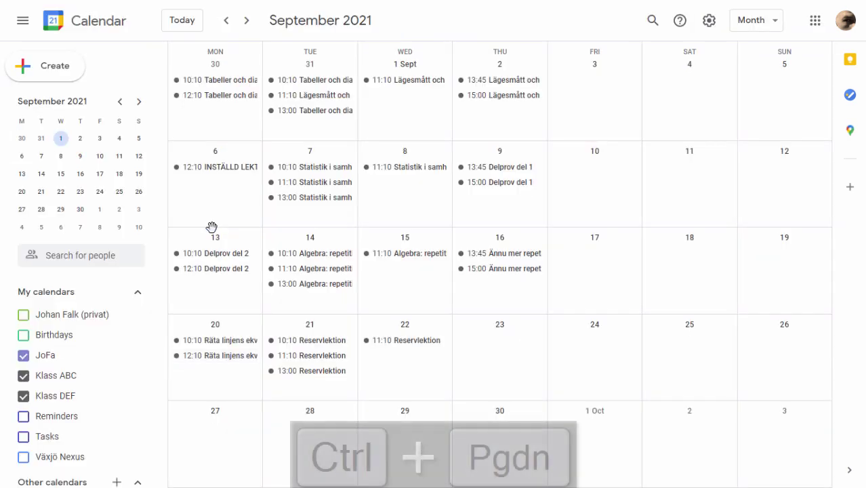
left_click(61, 401)
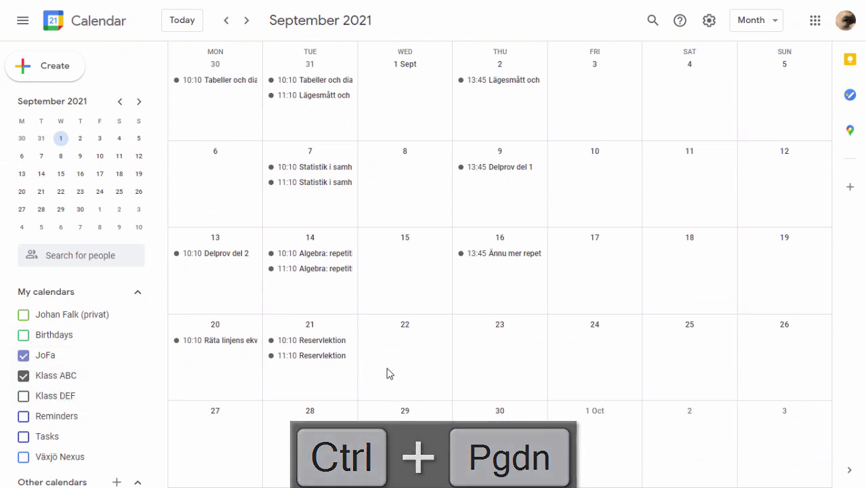
left_click(136, 376)
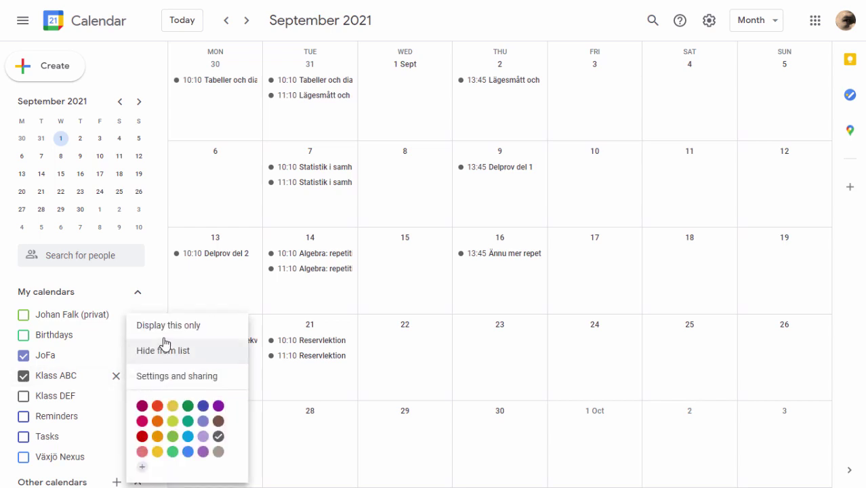
left_click(170, 378)
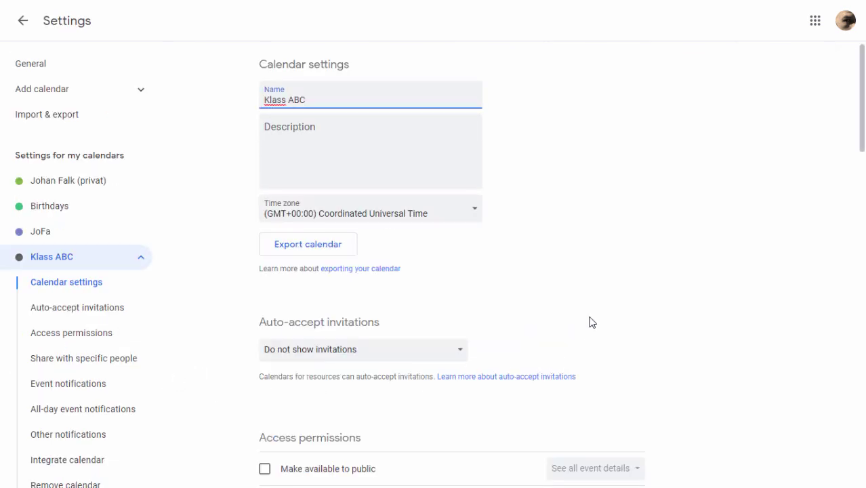
scroll(593, 321, "down", 3)
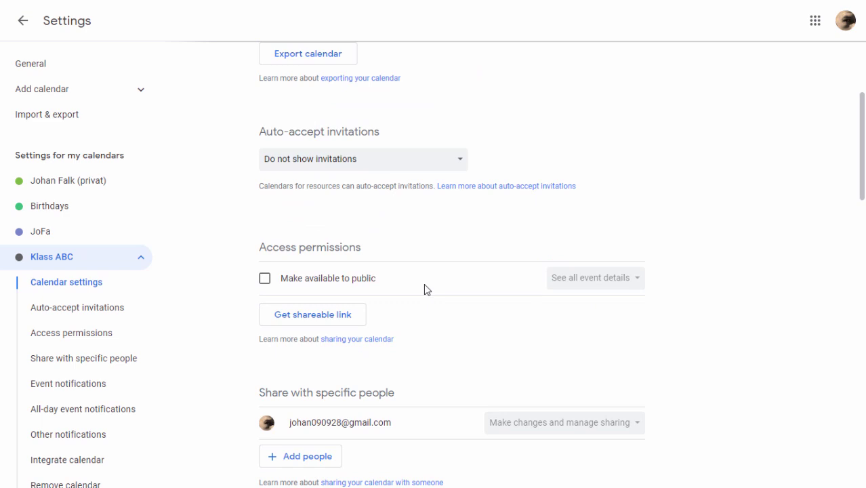
scroll(473, 289, "down", 2)
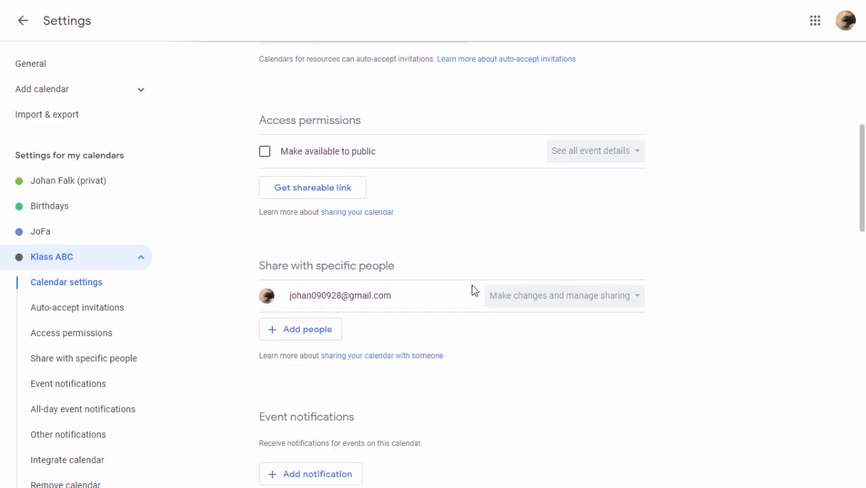
scroll(473, 290, "down", 7)
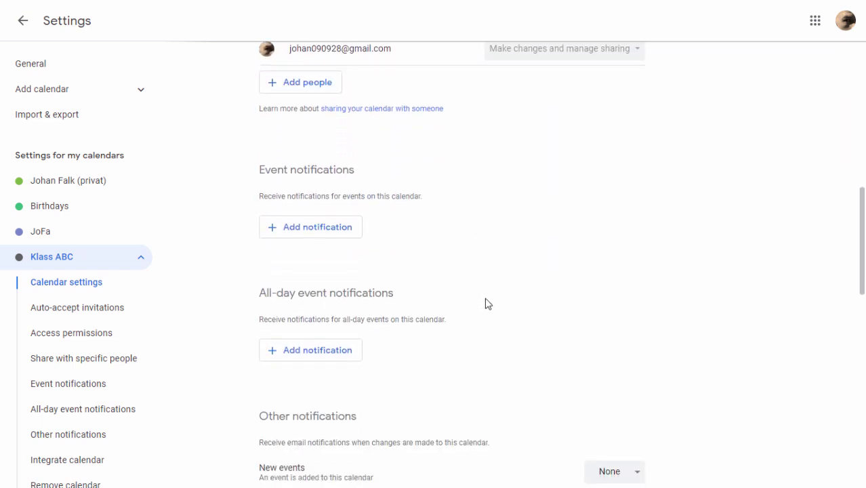
scroll(504, 304, "down", 3)
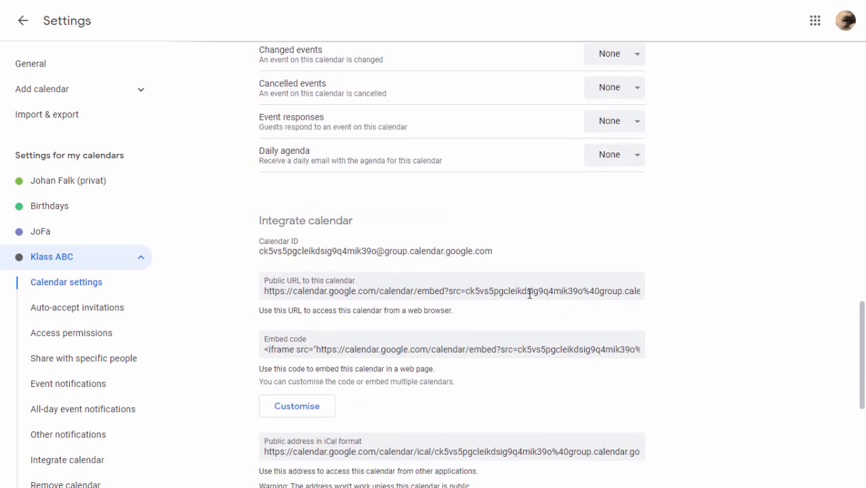
left_click_drag(273, 251, 475, 251)
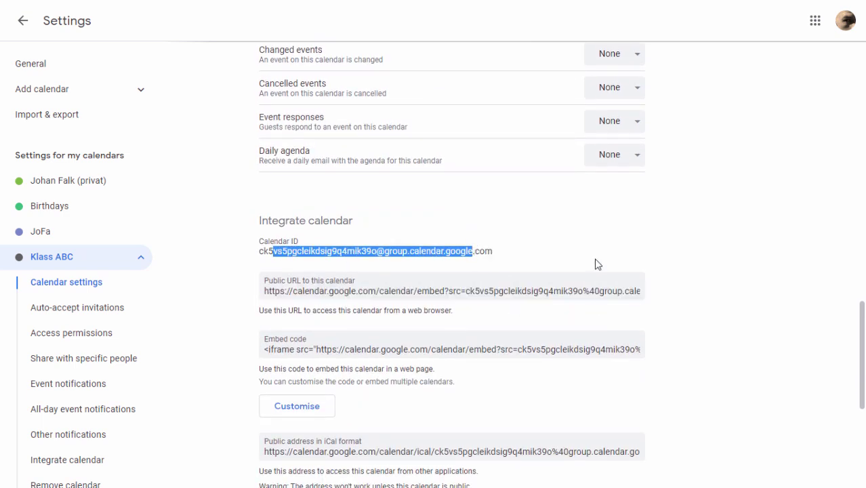
- Return to the planning sheet and check the Kalender-id in B2 against the Klass ABC calendar ID
left_click(22, 21)
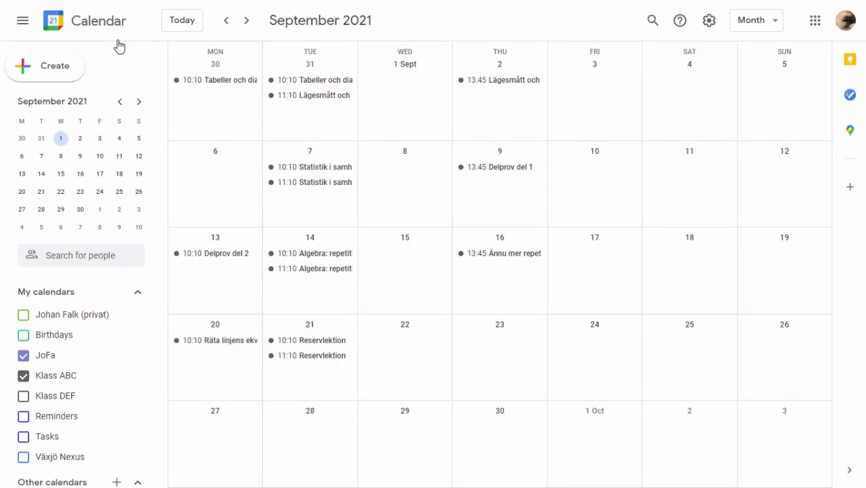
key("ctrl+Page_Up")
left_click(151, 116)
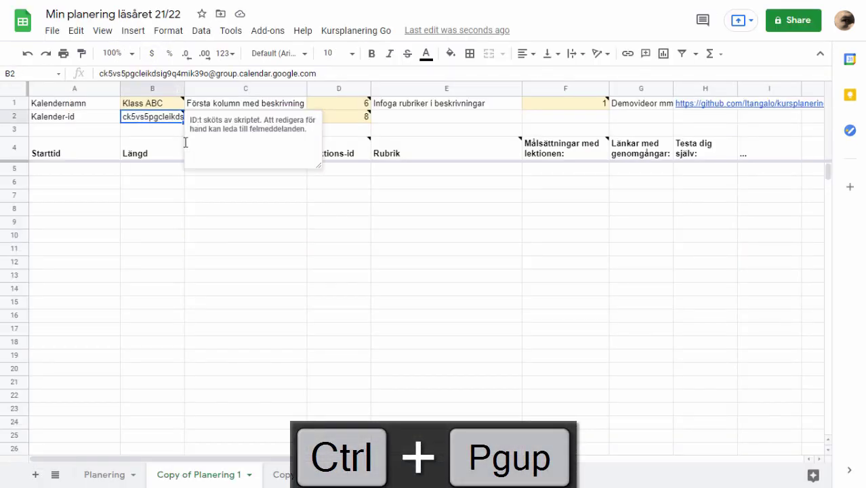
- Try to import the Klass ABC events into the emptied sheet with Läs in kalenderhändelser
left_click(142, 178)
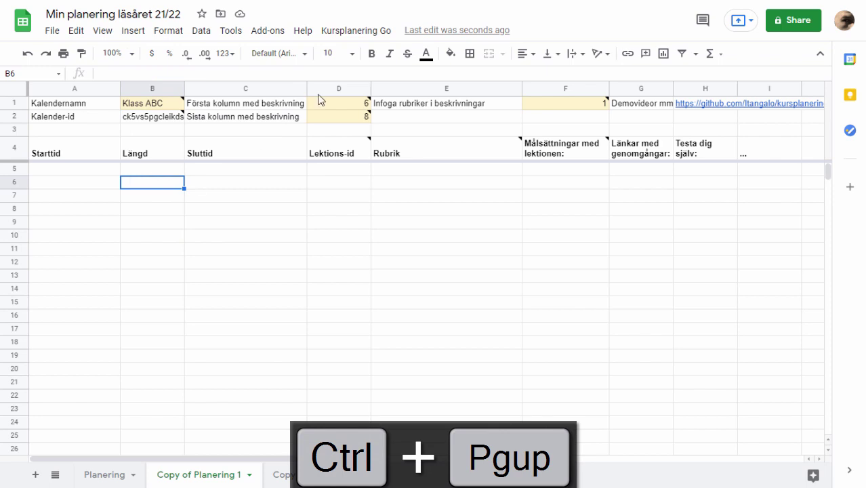
left_click(332, 31)
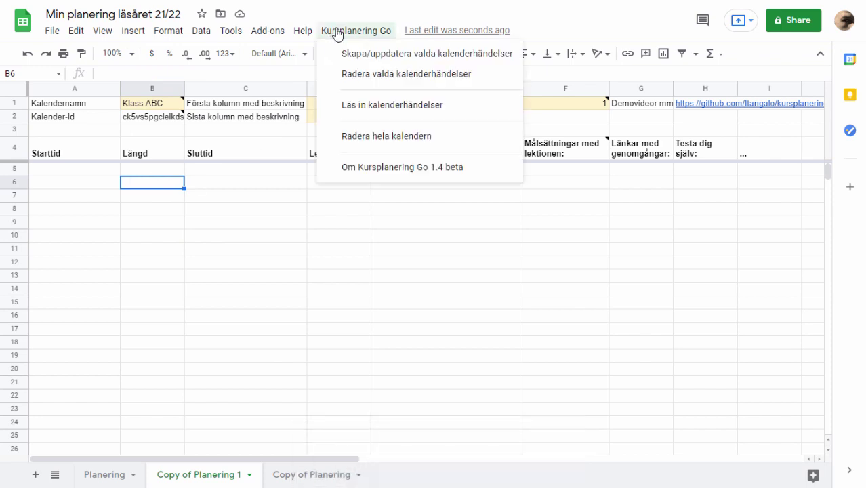
left_click(426, 116)
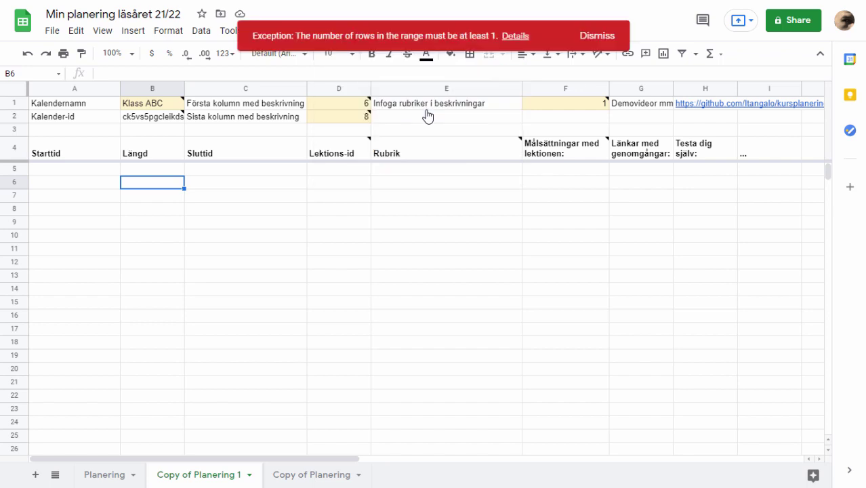
- Enter the placeholder text asdf in A5 and run Läs in kalenderhändelser to import the Klass ABC events
left_click(88, 169)
type("asdf")
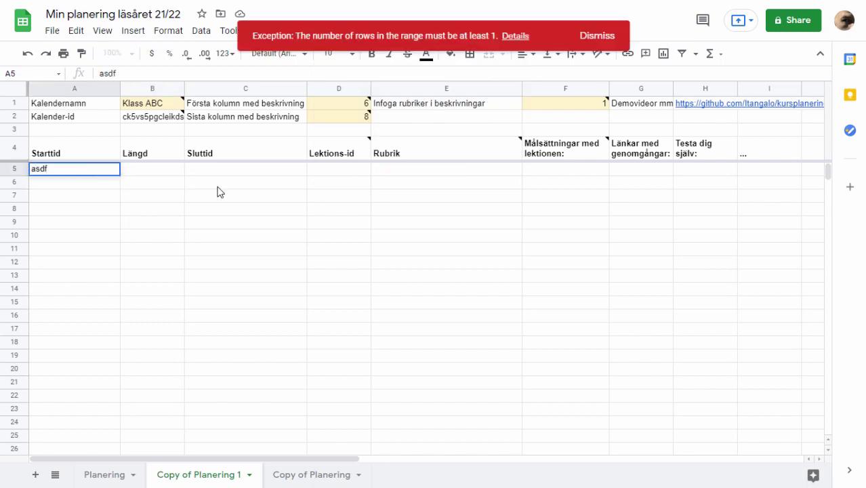
key("Return")
left_click(154, 170)
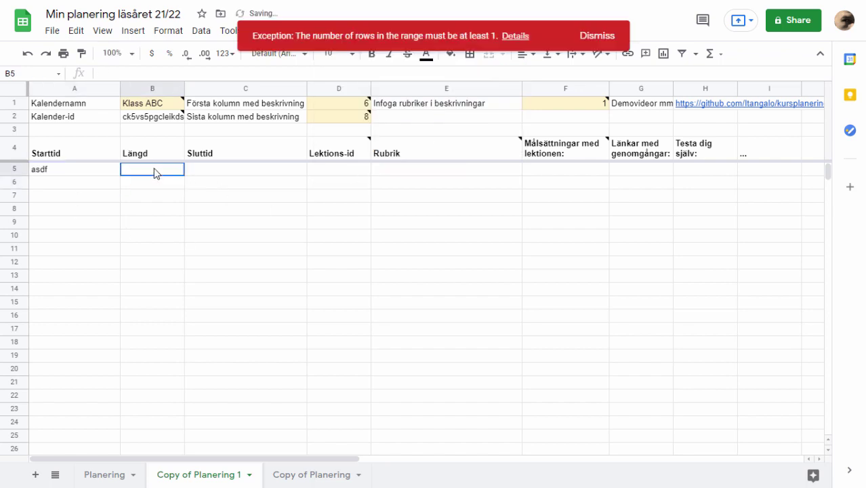
left_click(596, 36)
left_click(340, 31)
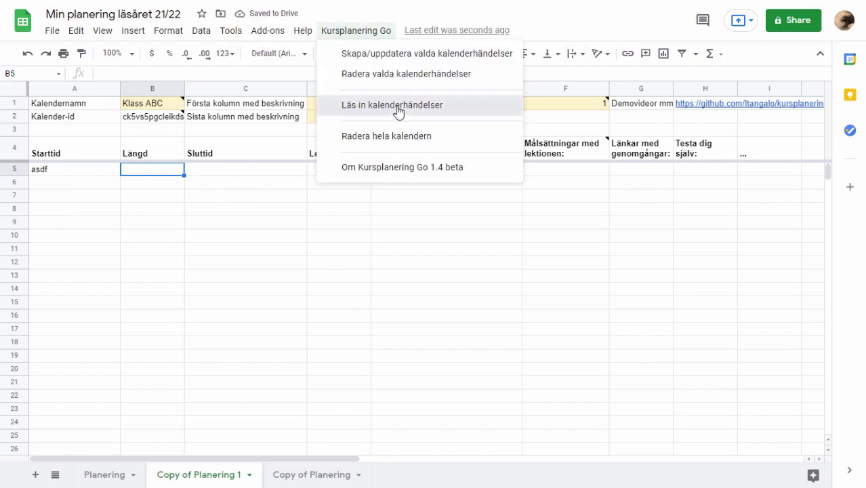
left_click(398, 107)
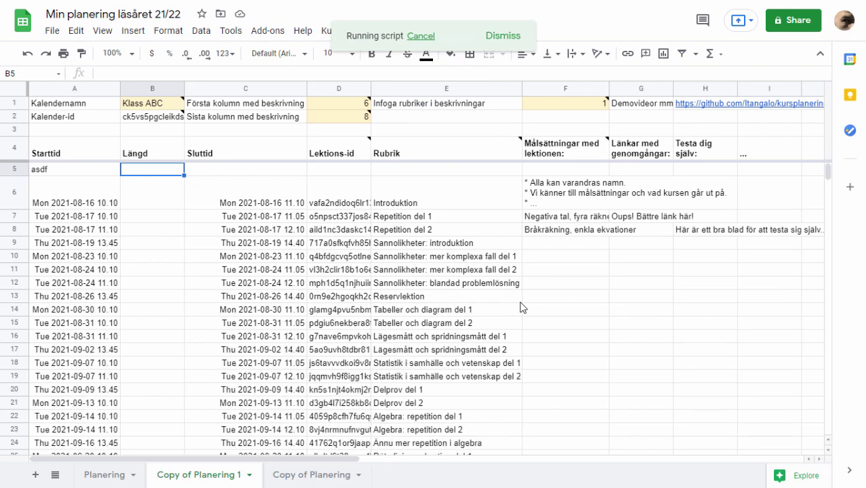
- Review the imported lessons and the description texts for Repetition del 2 in row 8
scroll(410, 359, "down", 3)
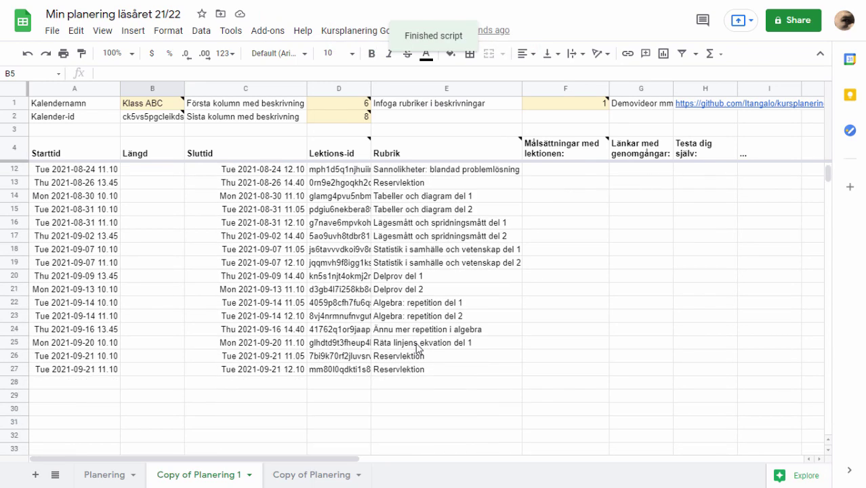
scroll(417, 353, "up", 3)
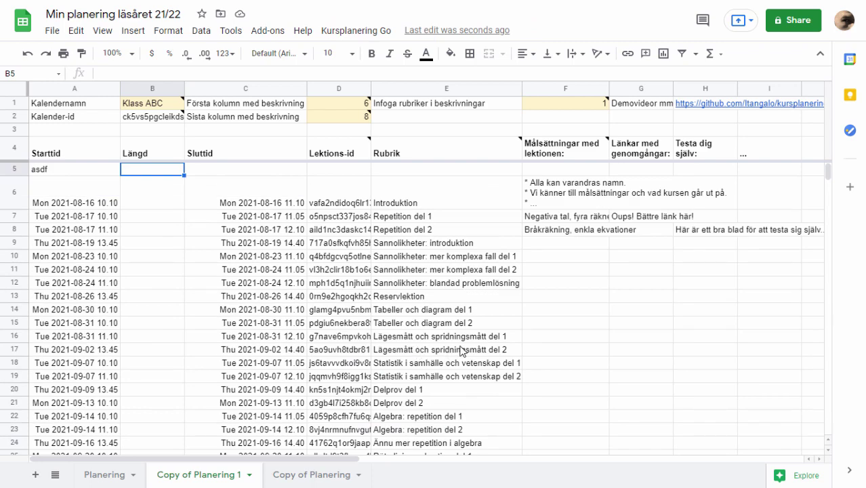
left_click(574, 233)
left_click(723, 233)
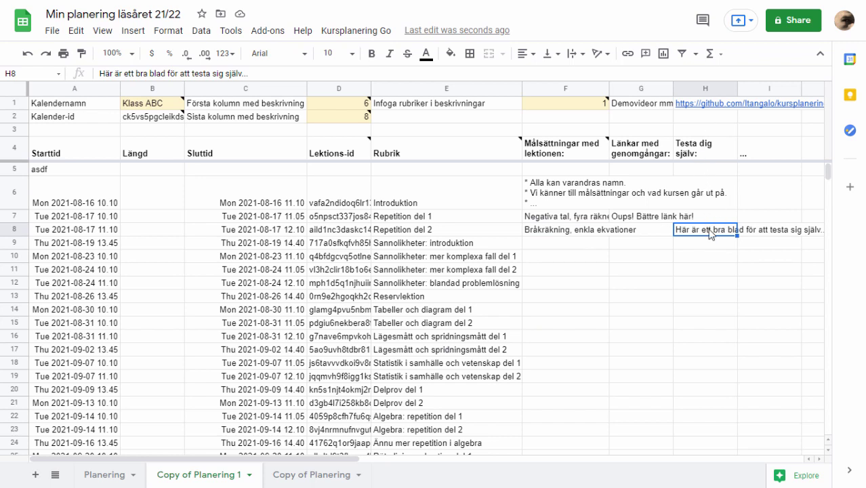
- Delete placeholder row 5, and check the lesson ID in D11 and the calendar ID in B2
left_click(18, 169)
right_click(18, 170)
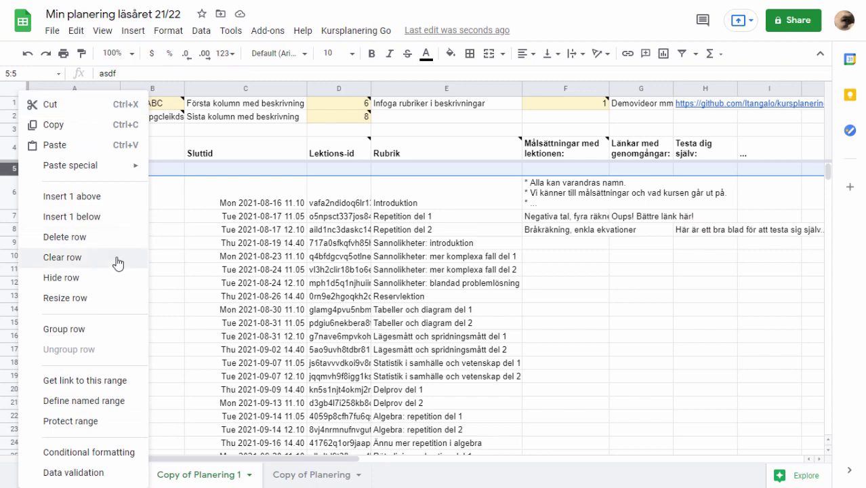
left_click(65, 236)
left_click(338, 269)
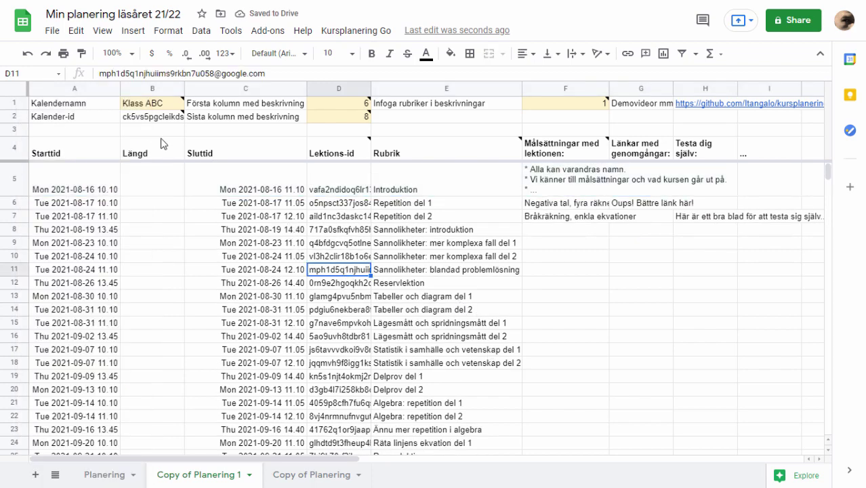
left_click(152, 117)
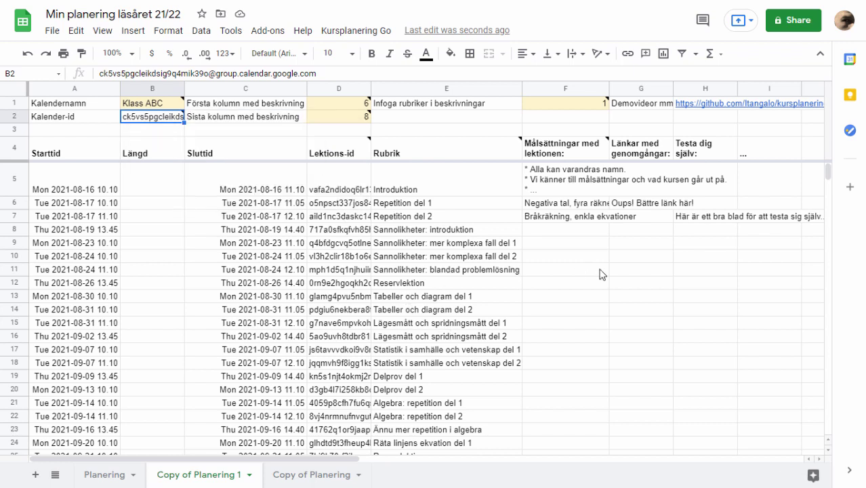
- Enter "Nya grejer..." in G7 for Repetition del 2 and update its event with Skapa/uppdatera valda kalenderhändelser
left_click(635, 222)
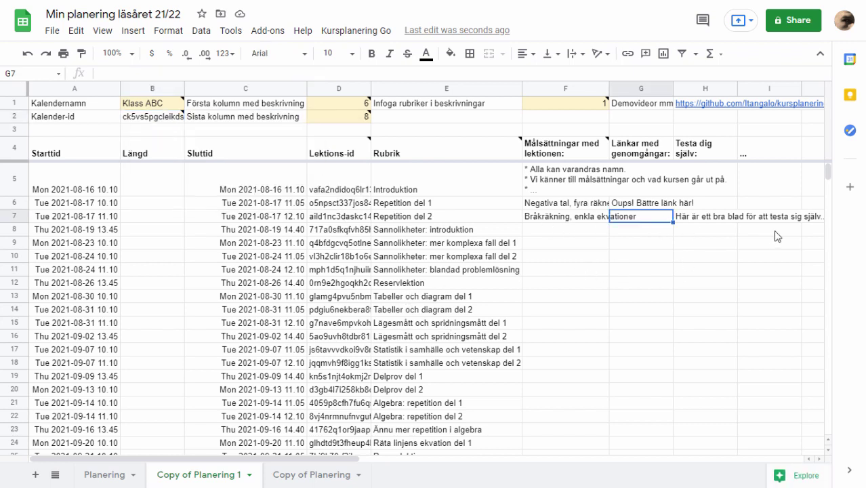
type("Nya grejer...")
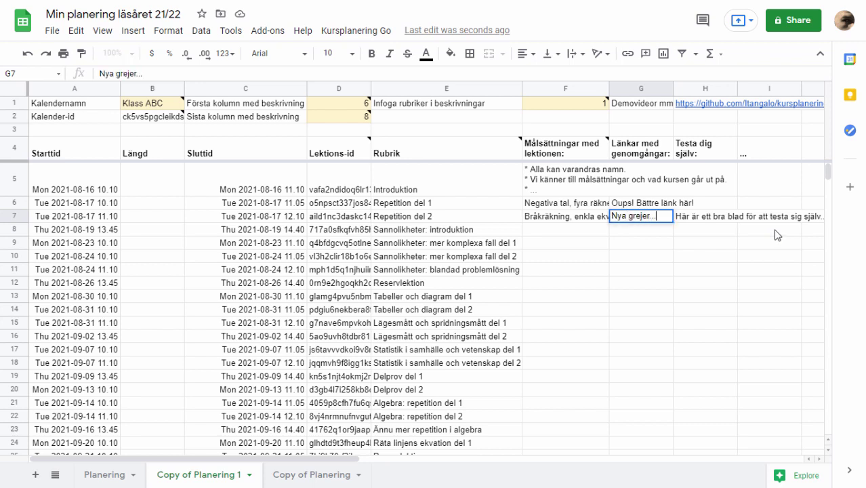
key("Return")
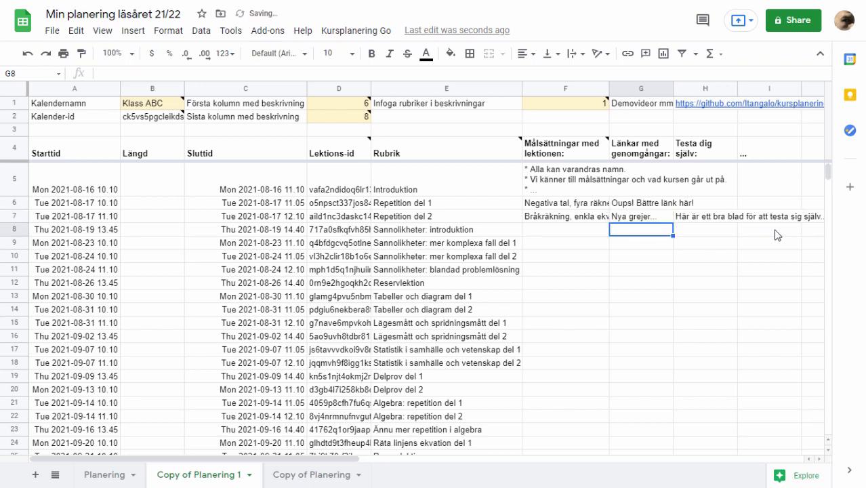
left_click(345, 31)
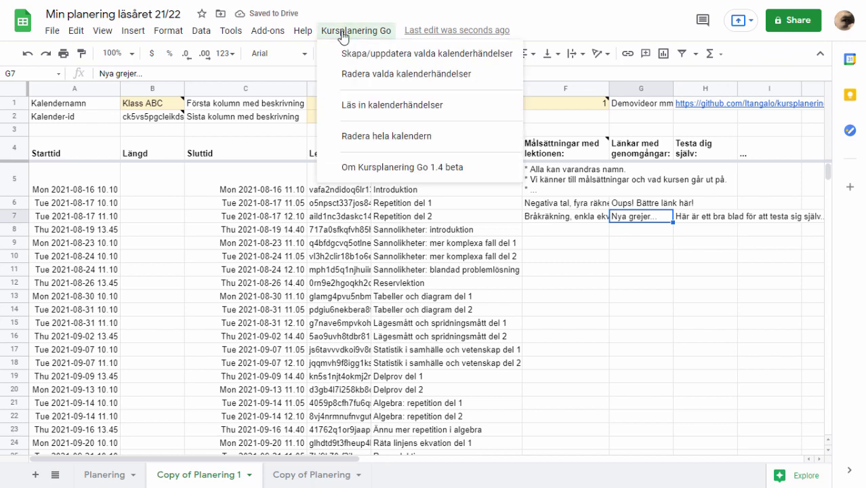
left_click(393, 54)
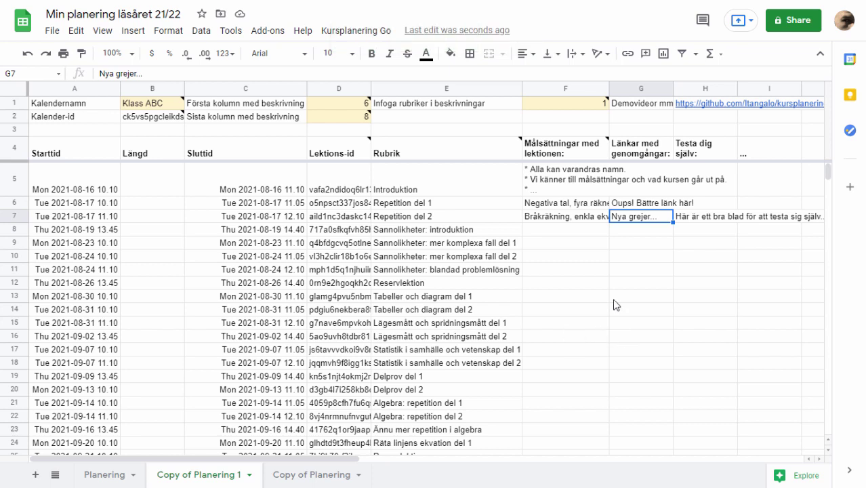
- Review the Repetition del 2 title, the note on the calendar name, and the lesson's goals in F7
left_click(437, 216)
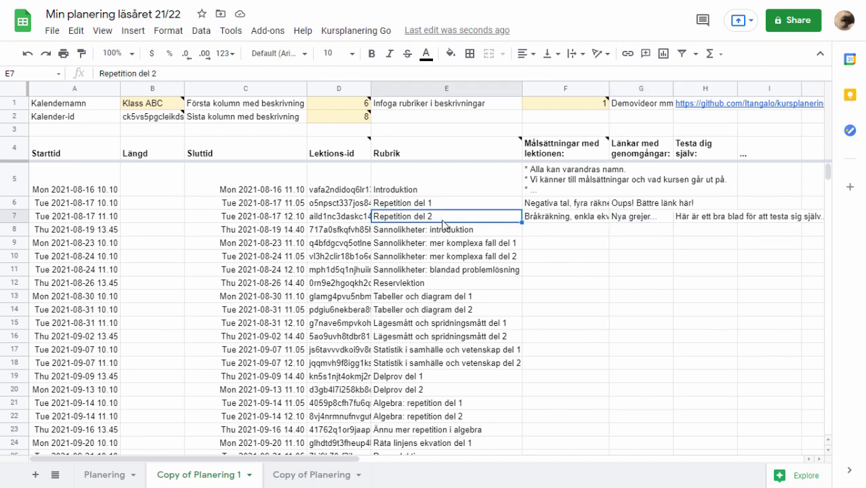
mouse_move(146, 113)
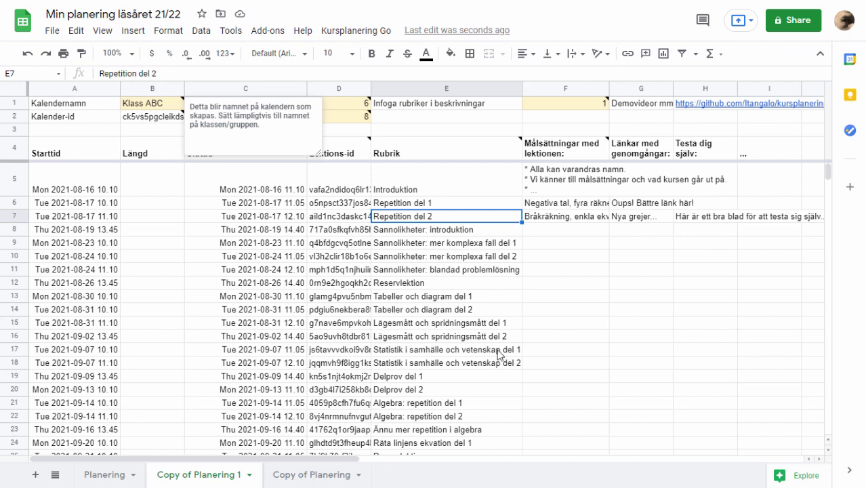
left_click(568, 217)
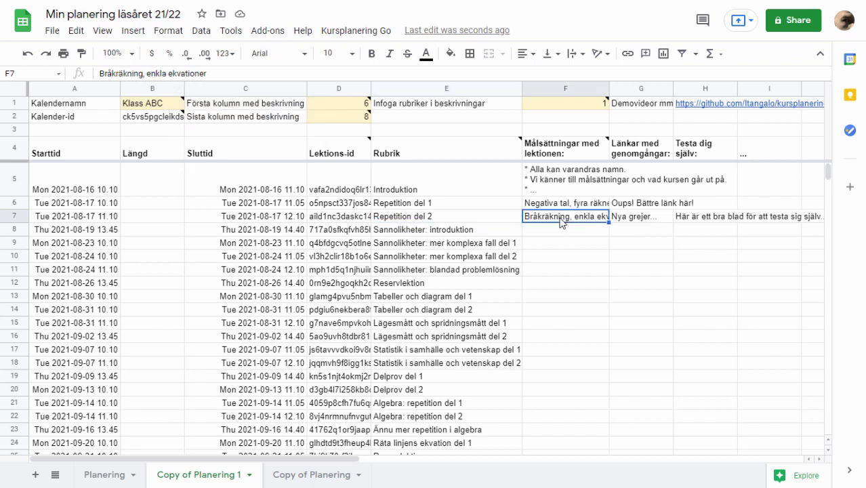
- Review the lesson titles in E5:E26 on Copy of Planering 1 and the demo video cells in row 1
left_click(408, 330)
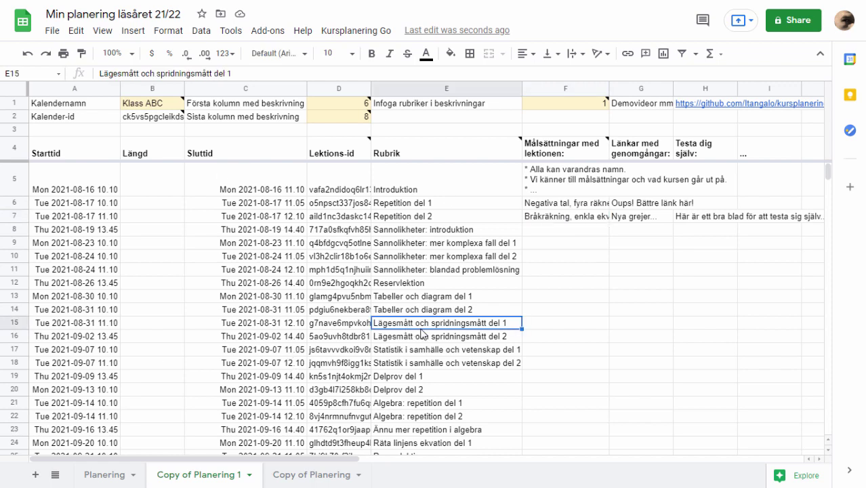
scroll(433, 344, "down", 2)
scroll(426, 335, "up", 2)
left_click_drag(425, 188, 472, 396)
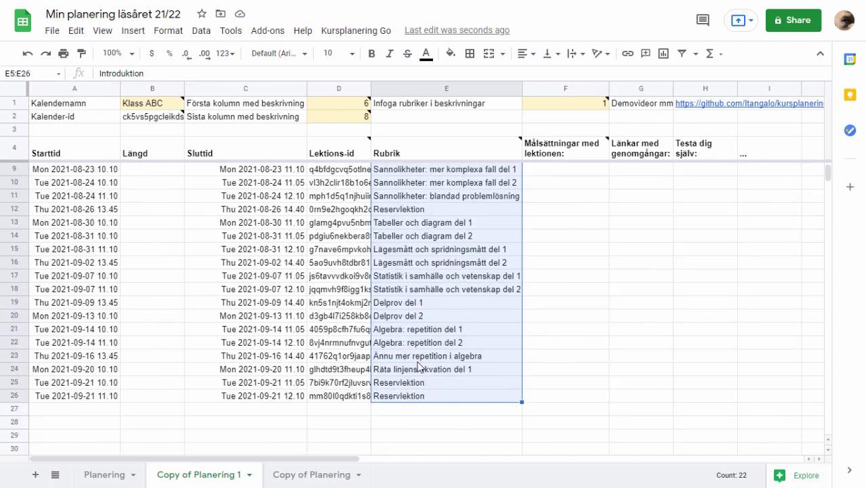
left_click(314, 483)
left_click(204, 475)
scroll(266, 440, "up", 3)
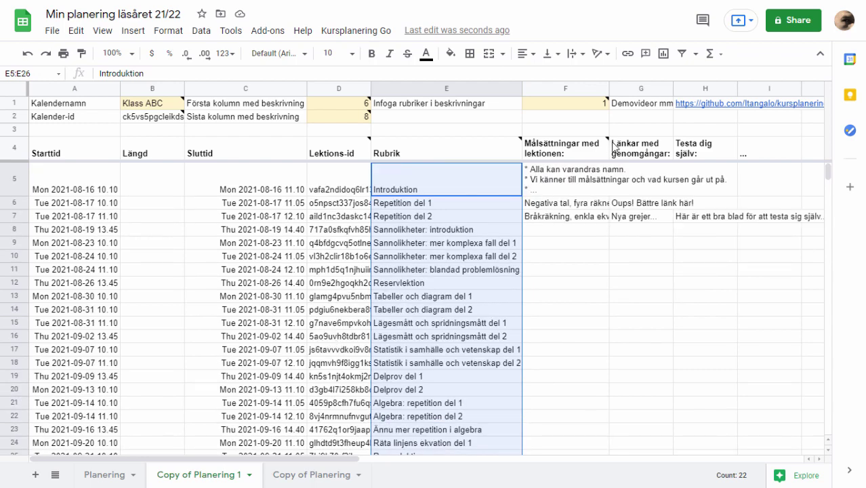
left_click(644, 107)
mouse_move(701, 105)
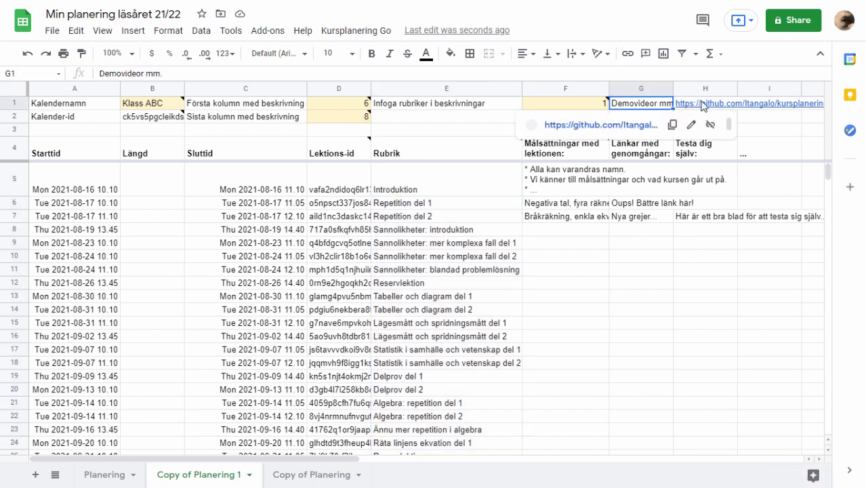
- Delete the entire Klass ABC calendar with Radera hela kalendern from Copy of Planering 1
left_click(407, 257)
left_click(339, 32)
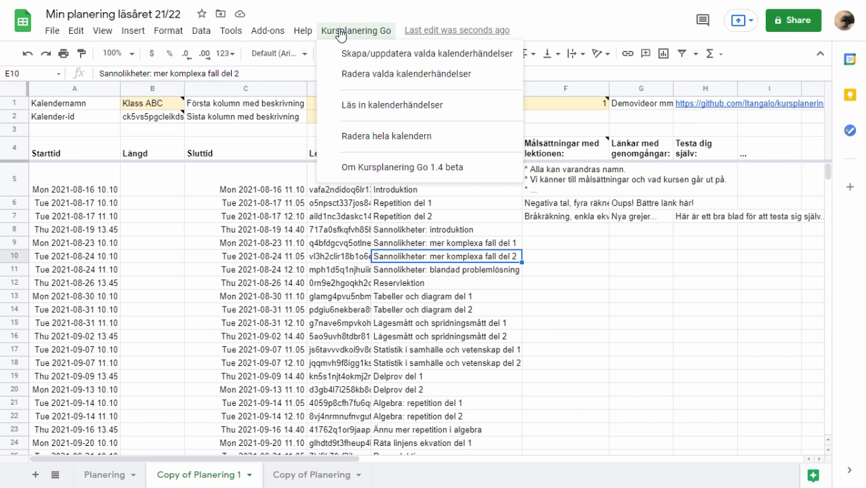
left_click(384, 139)
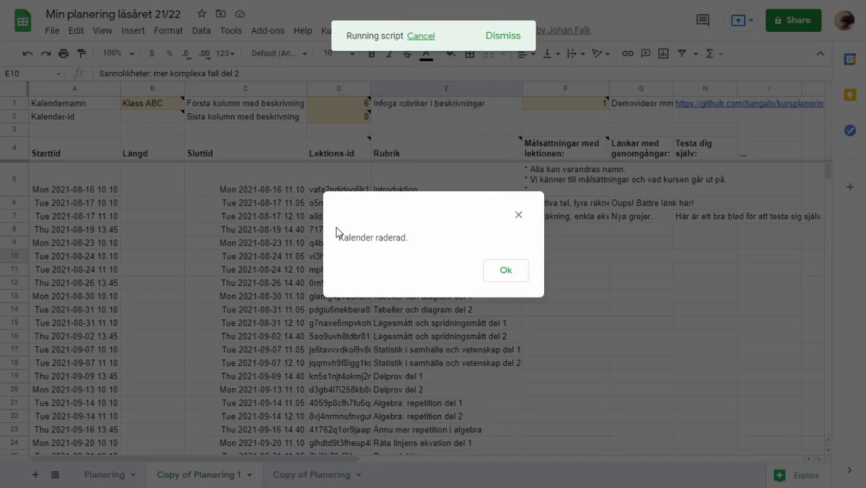
left_click(495, 271)
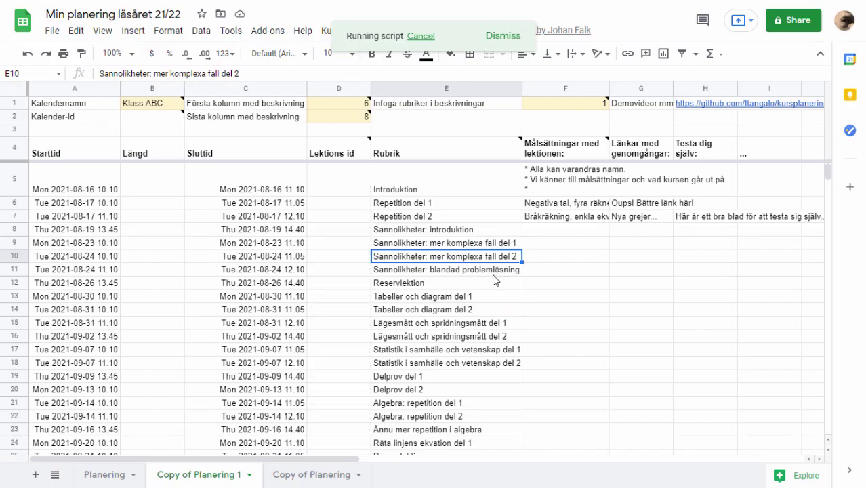
- Switch to Google Calendar, reload it to check for the Klass ABC calendar, and return to the spreadsheet
key("ctrl+Page_Down")
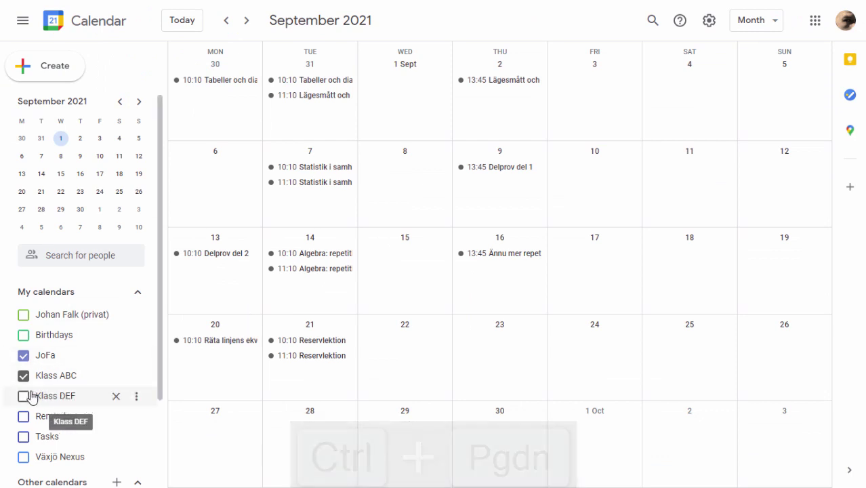
key("ctrl+r")
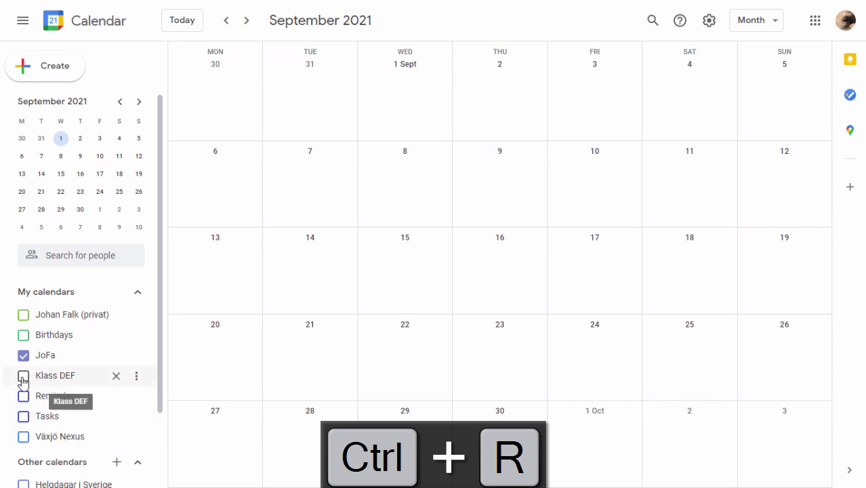
key("ctrl+Page_Up")
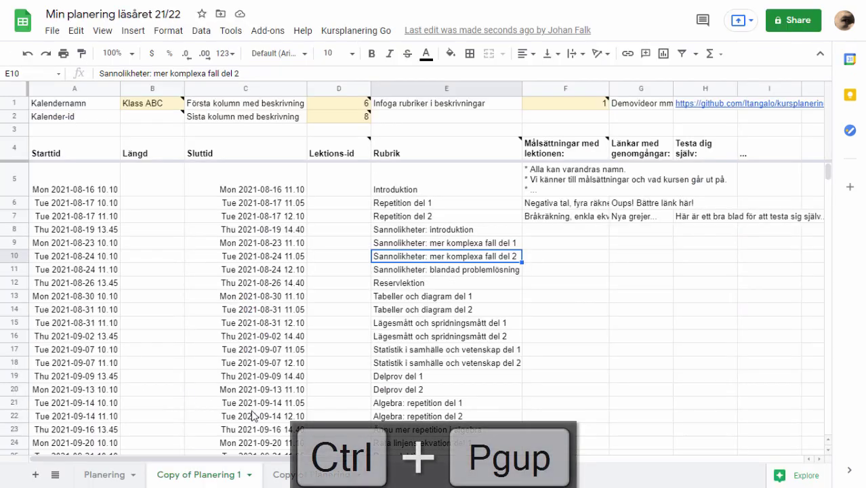
- Compare the calendar ID and lesson IDs on the Planering sheet with those on Copy of Planering 1
left_click(258, 298)
left_click(106, 474)
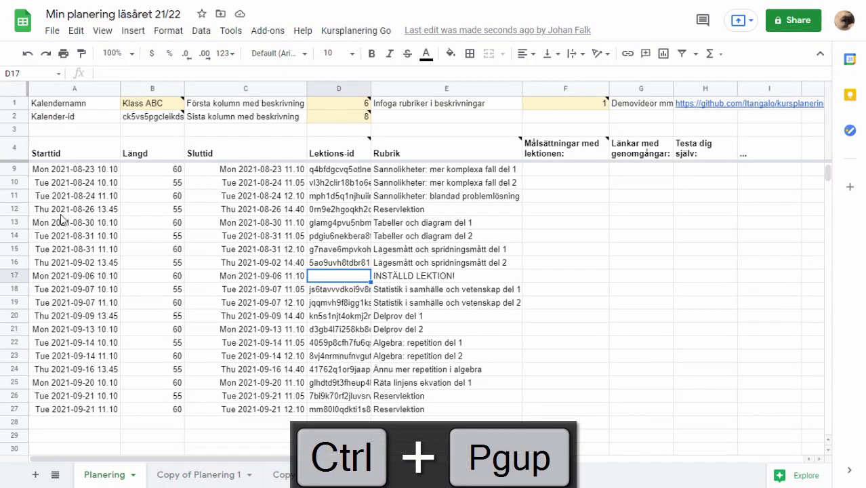
left_click(202, 474)
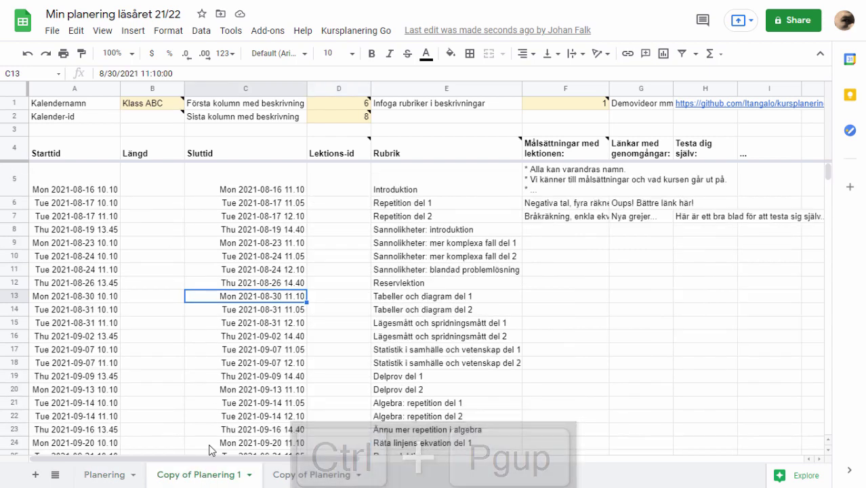
- Open the GitHub page linked from Om Kursplanering Go 1.4 beta and read its README guides and function list
left_click(334, 38)
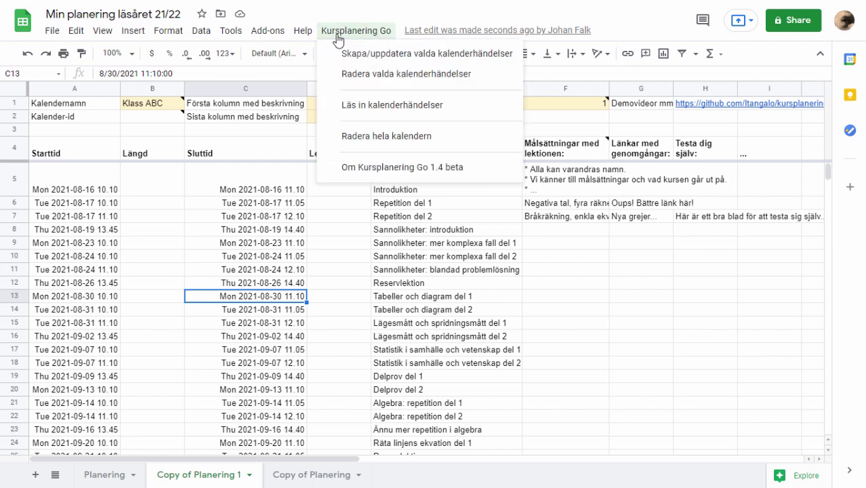
left_click(374, 168)
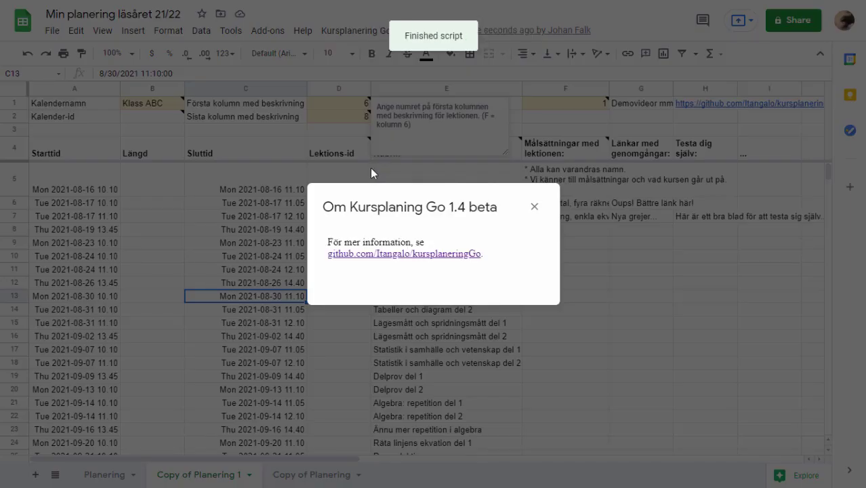
left_click(399, 256)
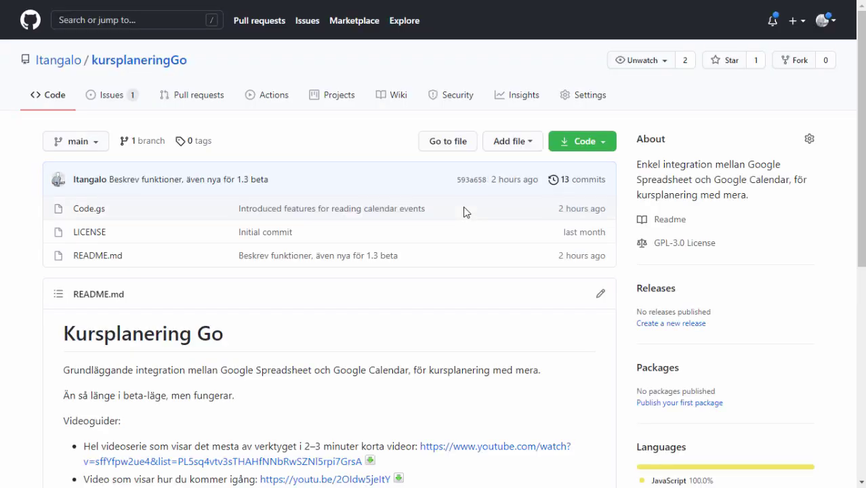
scroll(453, 344, "down", 3)
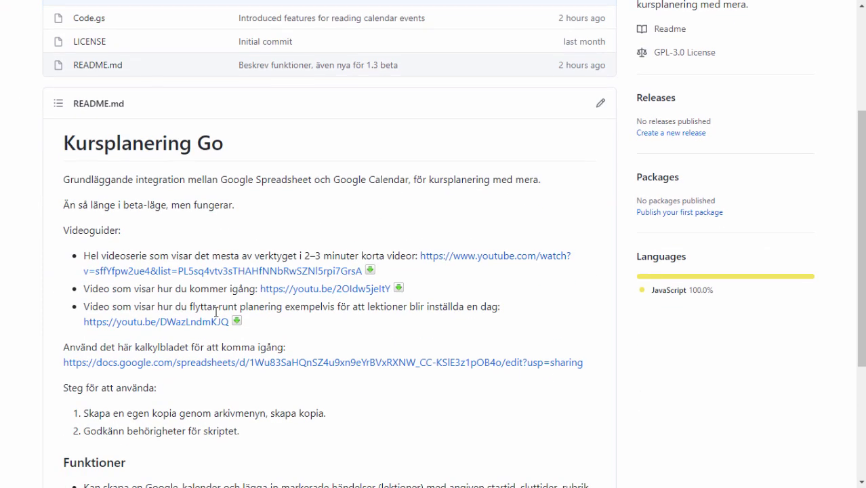
scroll(397, 362, "down", 2)
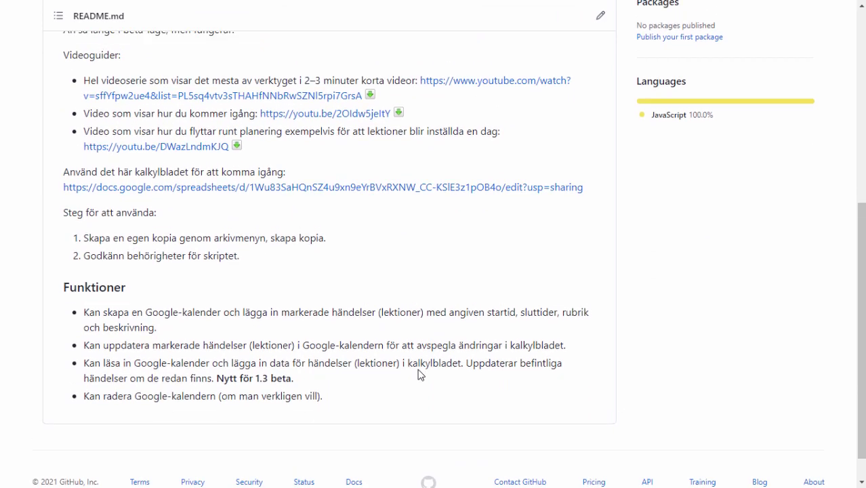
scroll(419, 371, "up", 2)
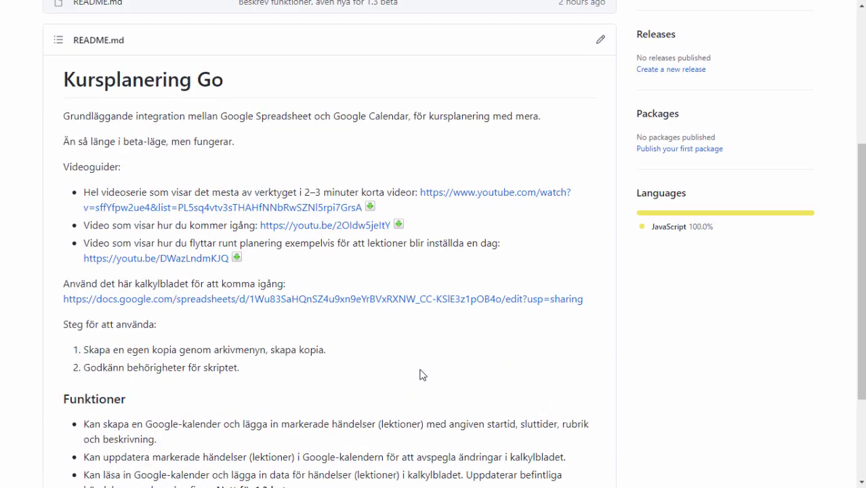
scroll(419, 371, "up", 4)
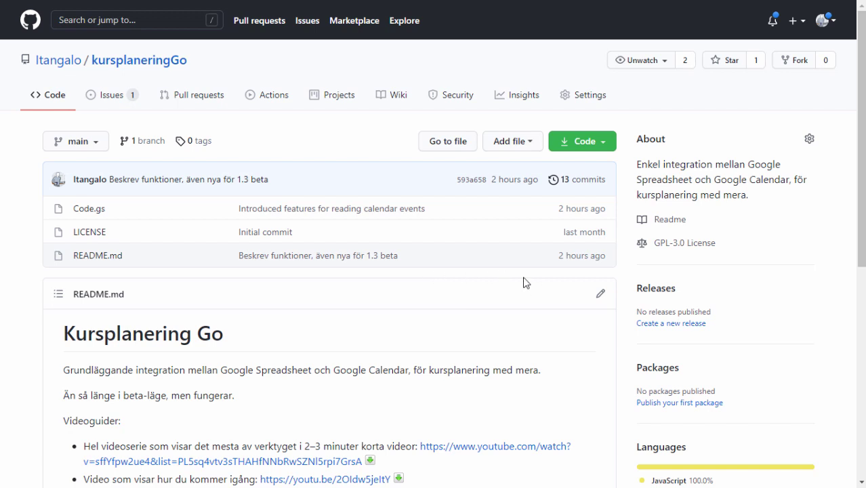
- Open Code.gs in the kursplaneringGo repository and examine the script from its global parameters to the final functions
left_click(95, 209)
scroll(432, 297, "down", 8)
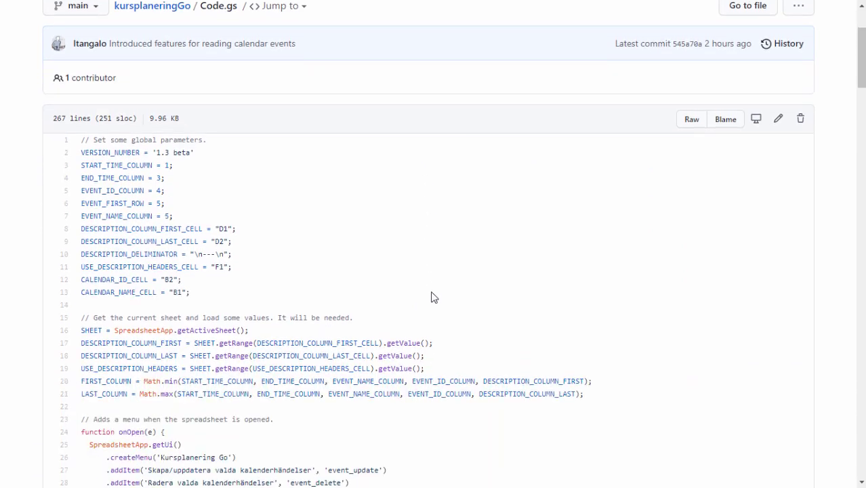
scroll(436, 301, "down", 20)
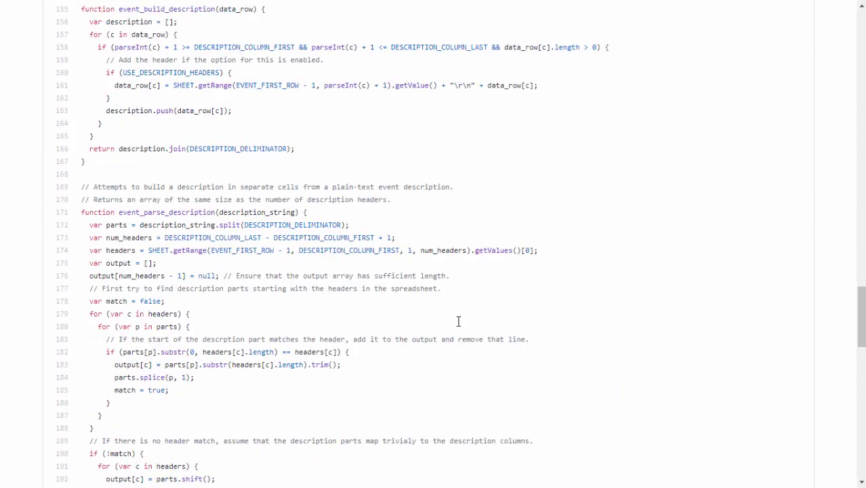
scroll(467, 346, "down", 5)
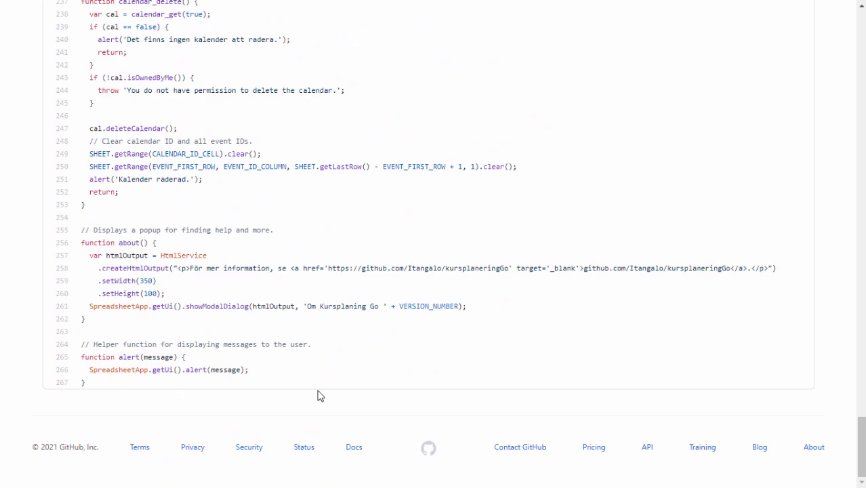
scroll(321, 396, "up", 4)
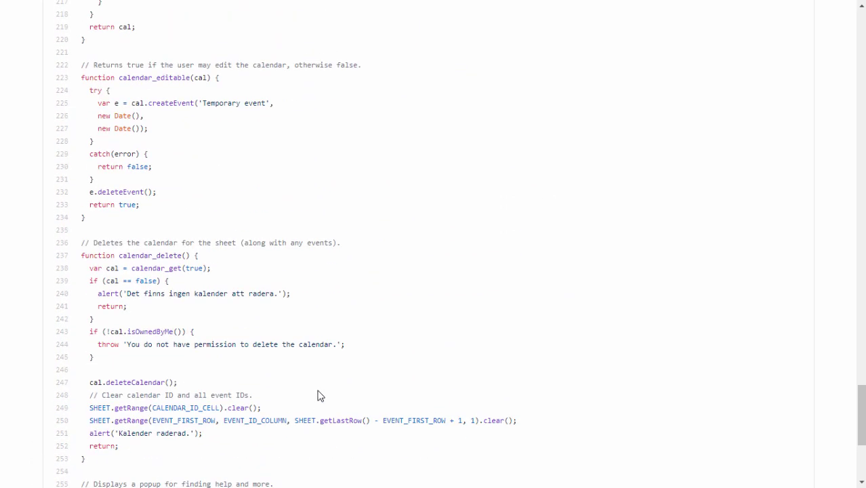
key("Home")
- Return to the spreadsheet, close the Kursplanering Go information dialog, and review the lesson titles and descriptions in E5:H23
key("ctrl+Page_Up")
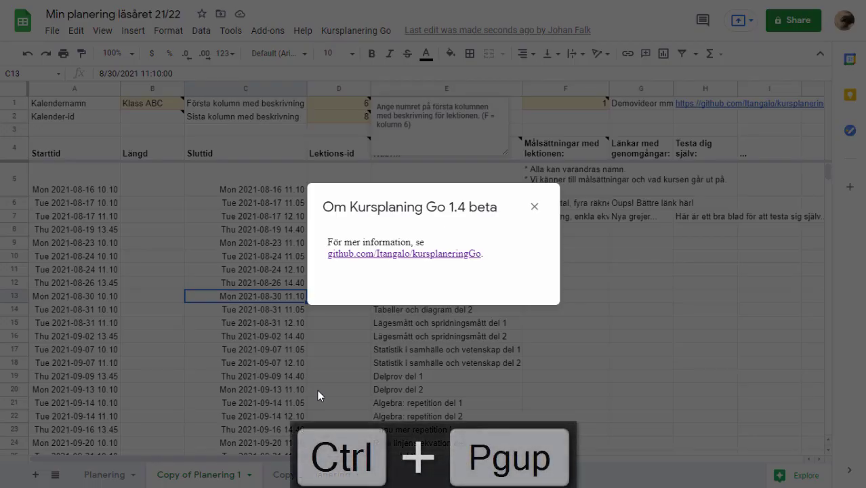
left_click(534, 209)
left_click(227, 258)
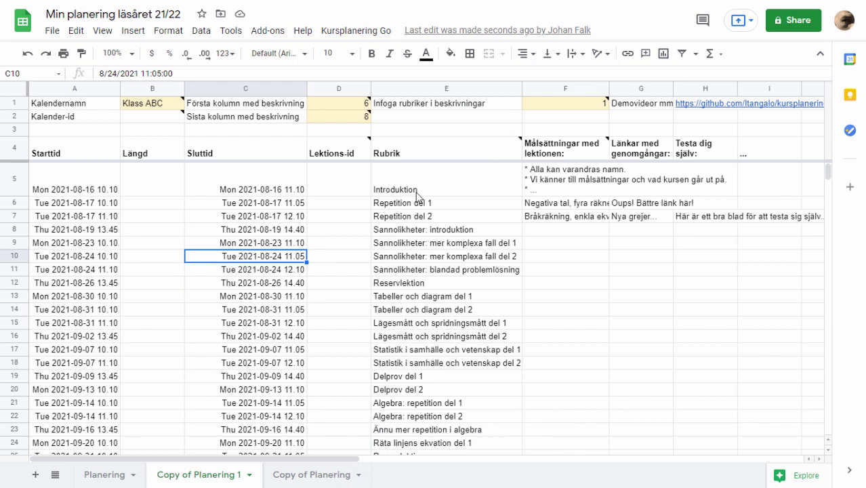
left_click(431, 218)
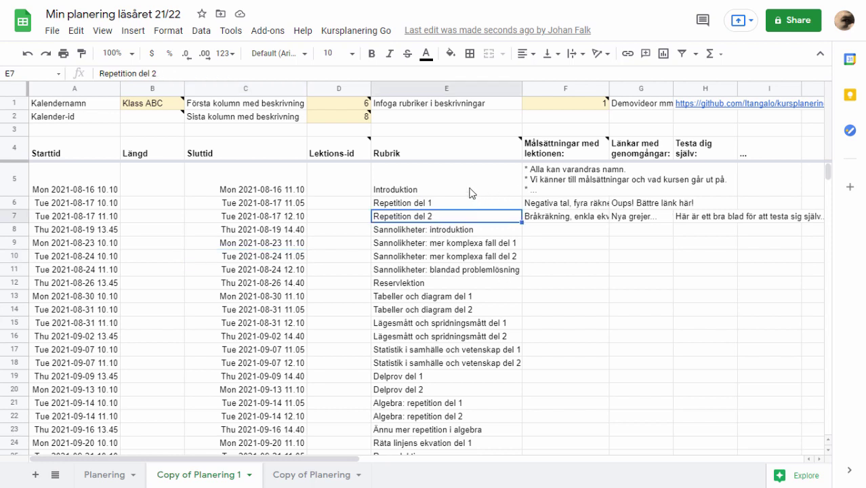
left_click_drag(470, 182, 713, 434)
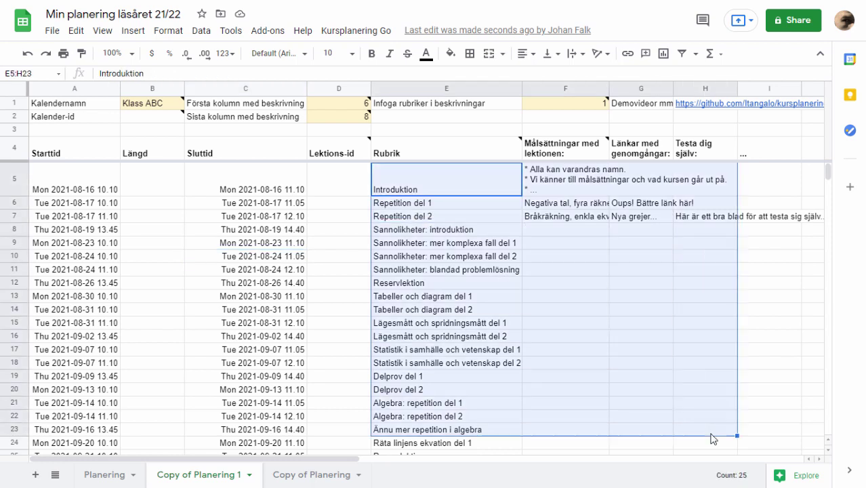
left_click(439, 299)
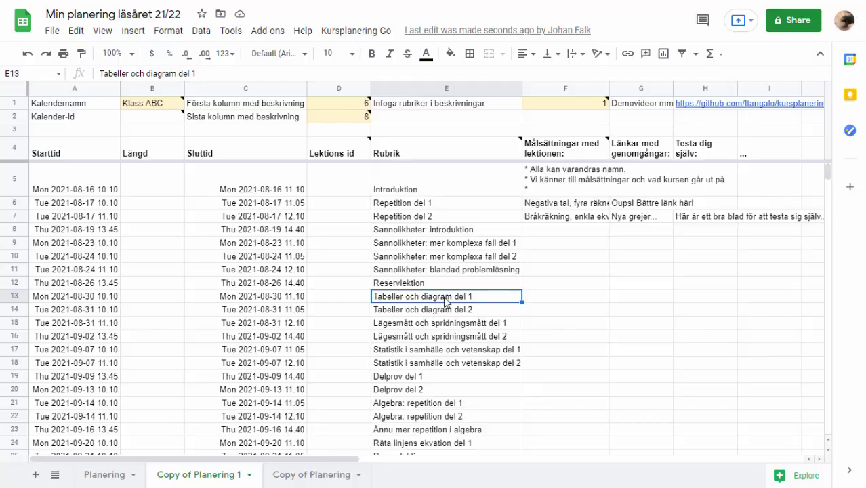
- Show the Klass DEF calendar in Google Calendar, review its September 2021 lessons, and return to the spreadsheet
key("ctrl+Page_Down")
key("ctrl+Page_Down")
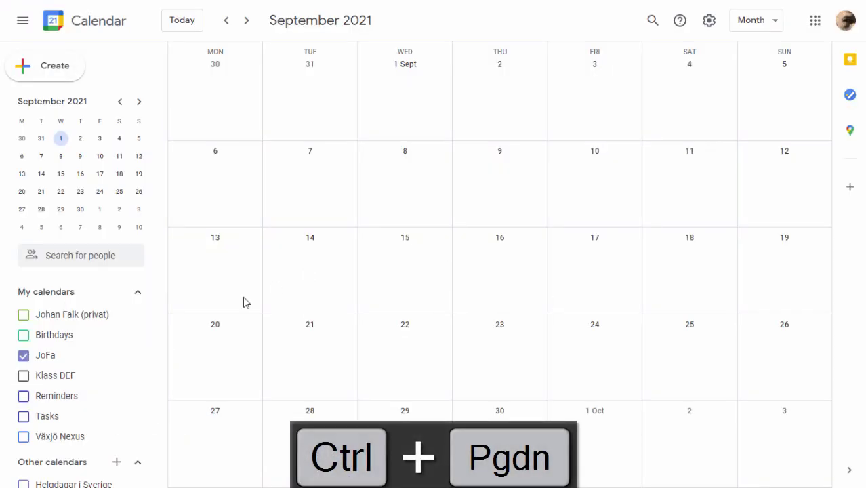
left_click(57, 378)
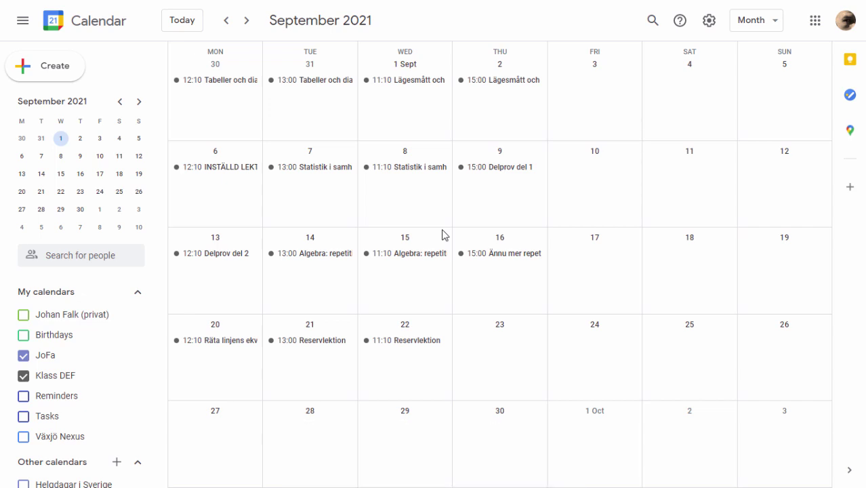
key("ctrl+Page_Up")
key("ctrl+Page_Up")
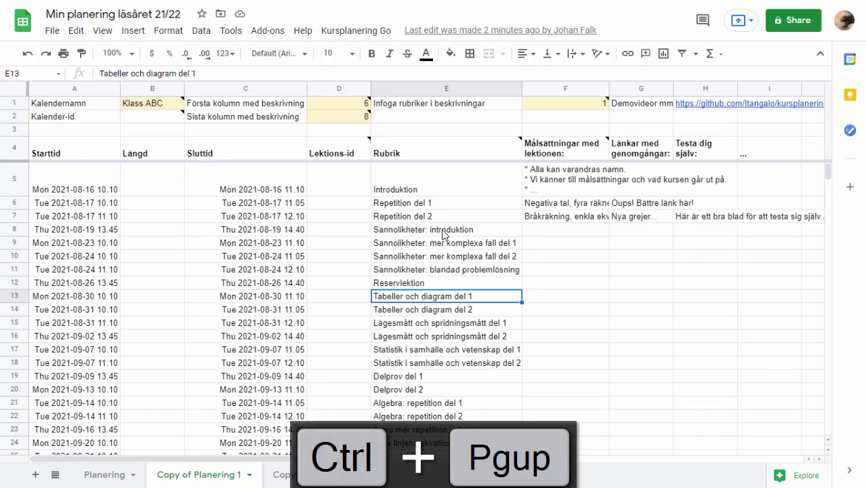